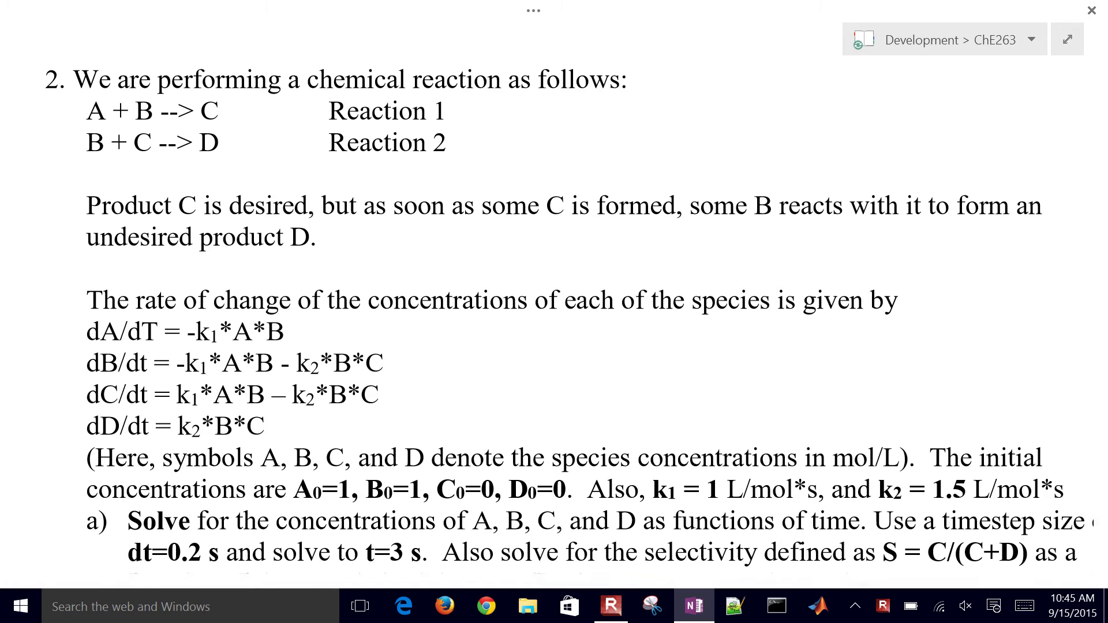
- Circle A, B and C and bracket the rate equations, then erase the letter circles and upper bracket
drag(94, 95, 82, 163)
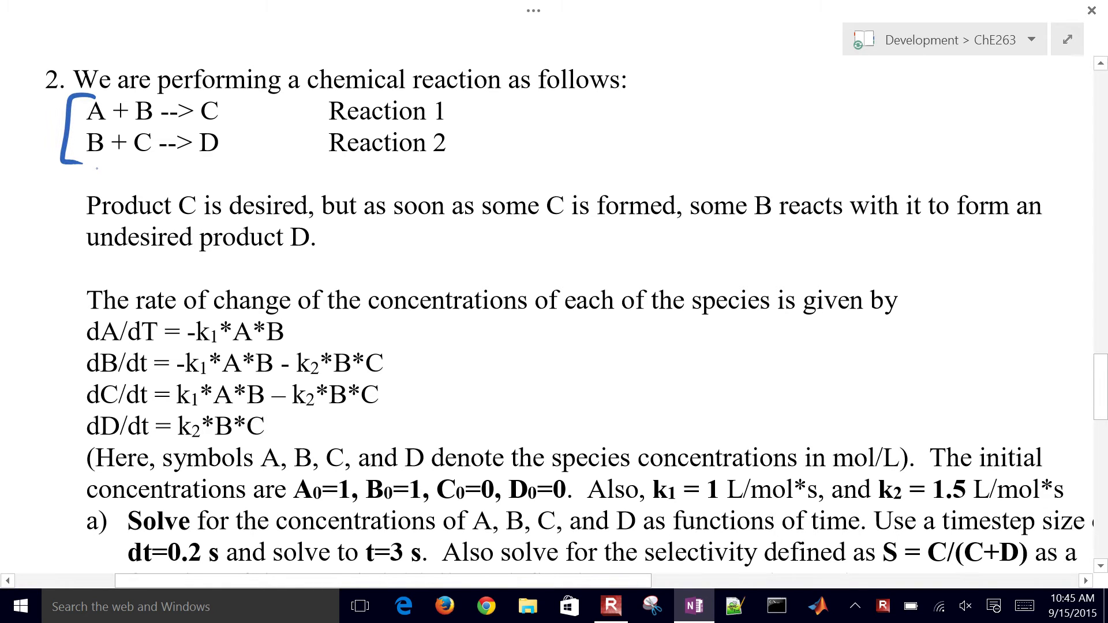
mouse_move(99, 94)
mouse_down()
mouse_move(87, 99)
mouse_move(137, 95)
mouse_up()
mouse_move(212, 92)
mouse_down()
mouse_move(227, 116)
mouse_move(213, 137)
mouse_move(228, 134)
mouse_up()
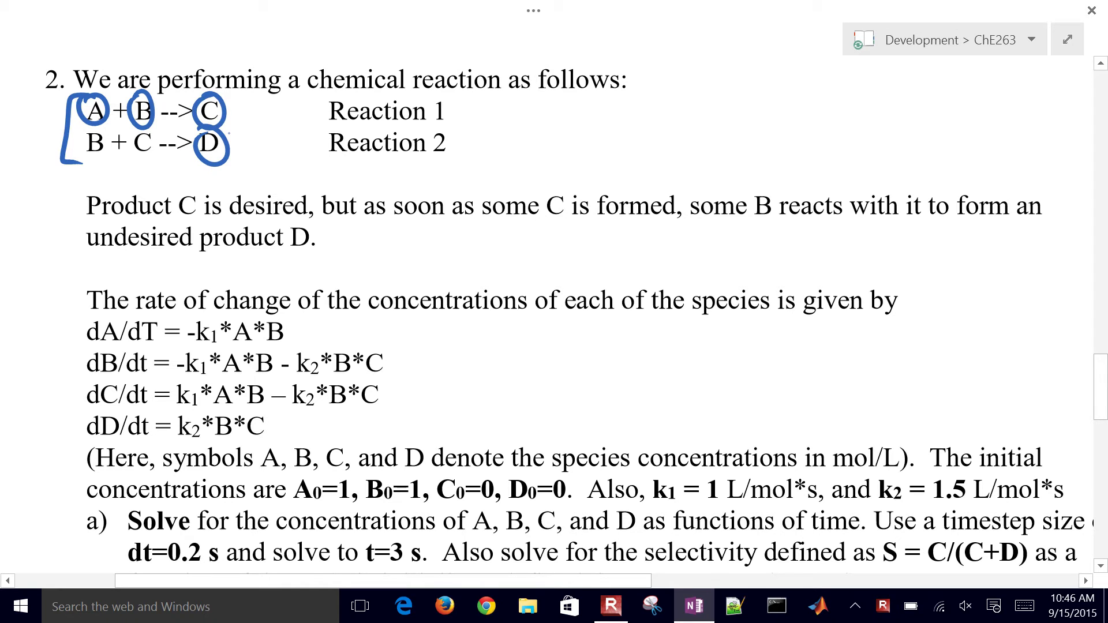
mouse_move(103, 310)
mouse_down()
mouse_move(68, 315)
mouse_move(65, 411)
mouse_move(118, 442)
mouse_up()
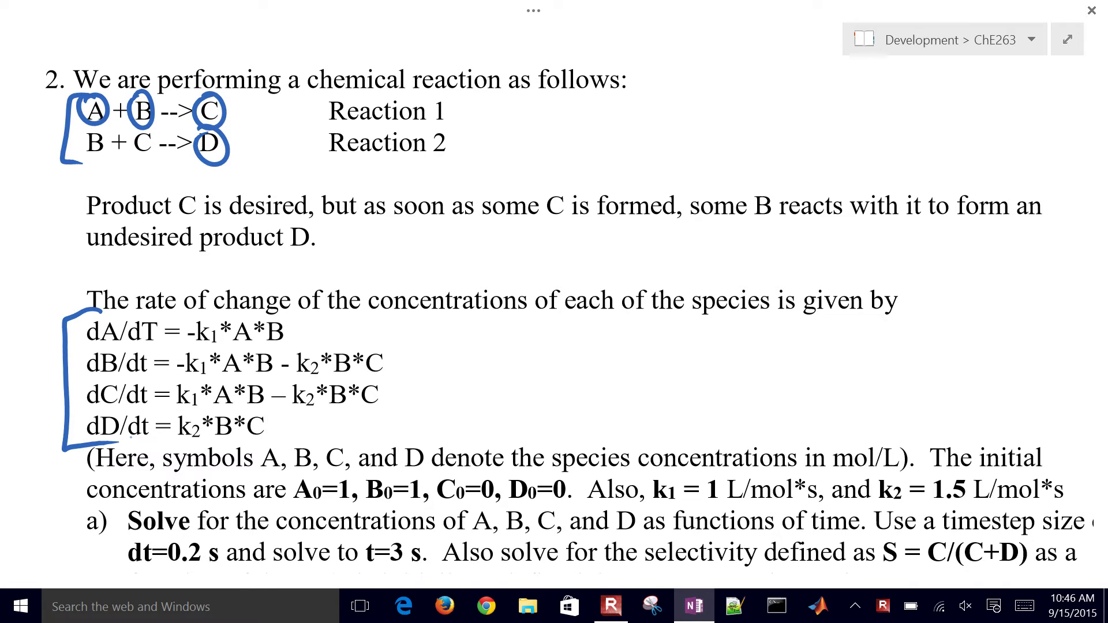
drag(88, 225, 201, 221)
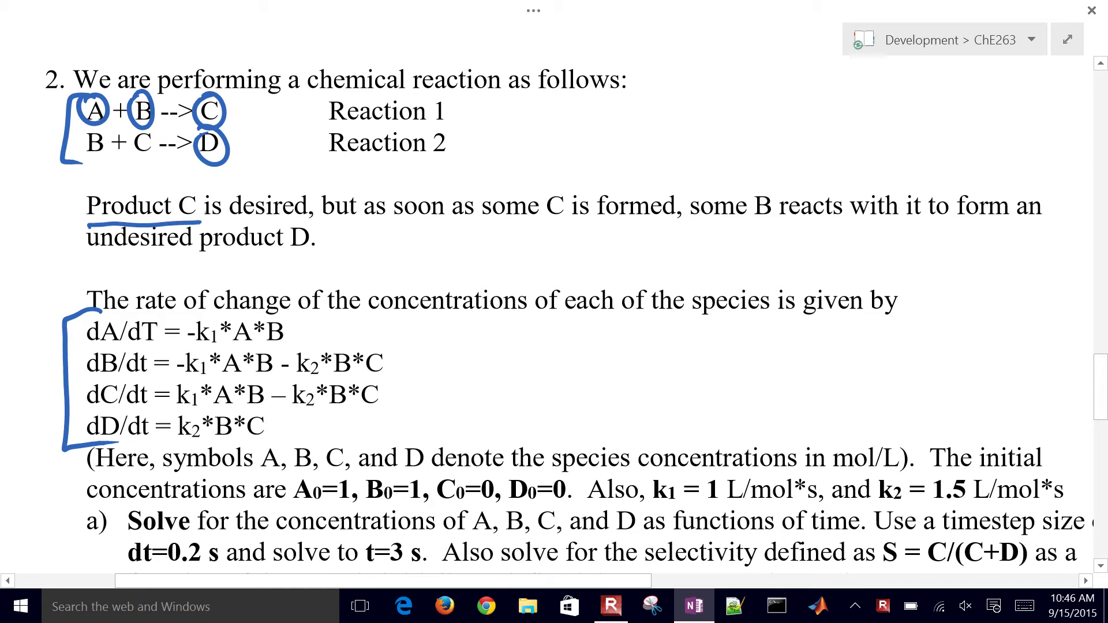
mouse_move(95, 113)
mouse_down()
mouse_move(145, 113)
mouse_move(212, 144)
mouse_move(55, 137)
mouse_move(87, 149)
mouse_up()
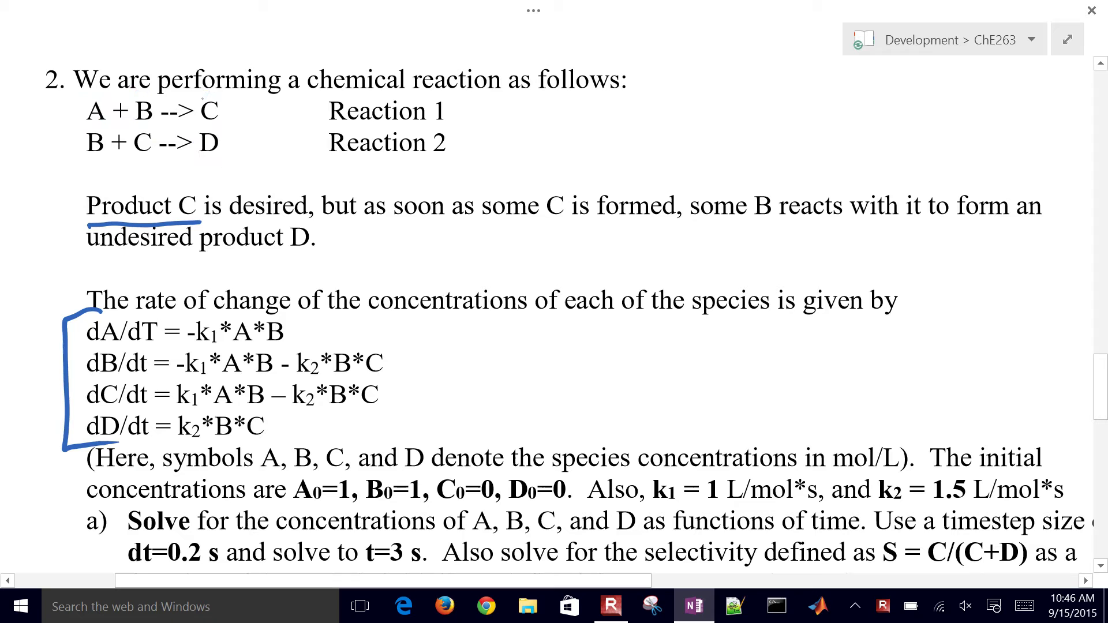
- Circle C with a smiley, underline 'undesired product D.', and circle D with a frown
mouse_move(202, 99)
mouse_down()
mouse_move(195, 115)
mouse_move(209, 87)
mouse_move(266, 110)
mouse_up()
click(262, 102)
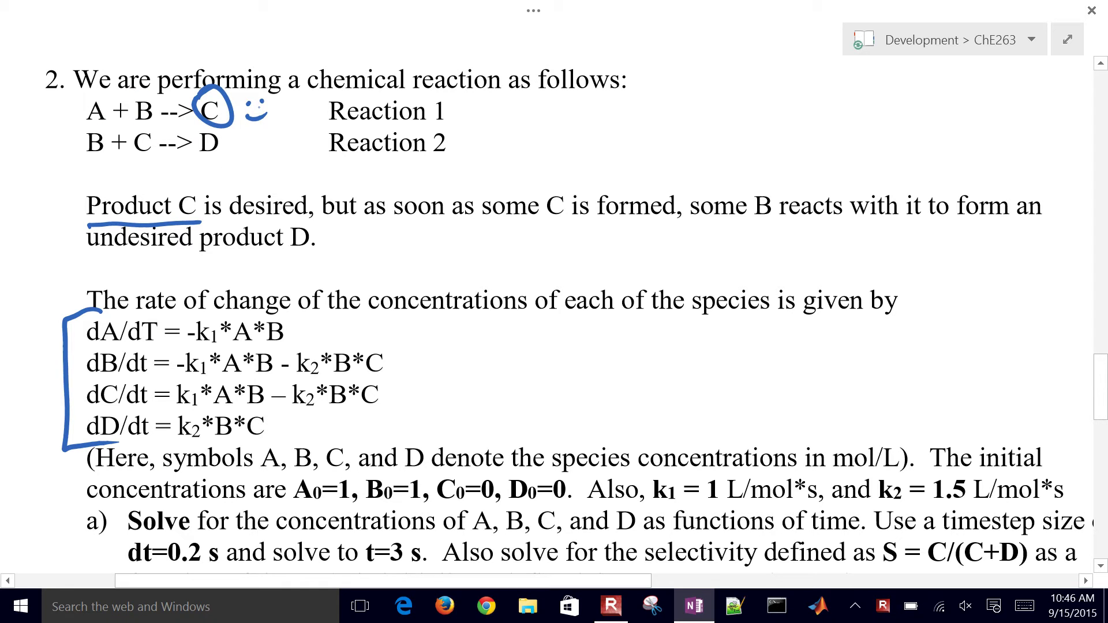
drag(92, 252, 315, 261)
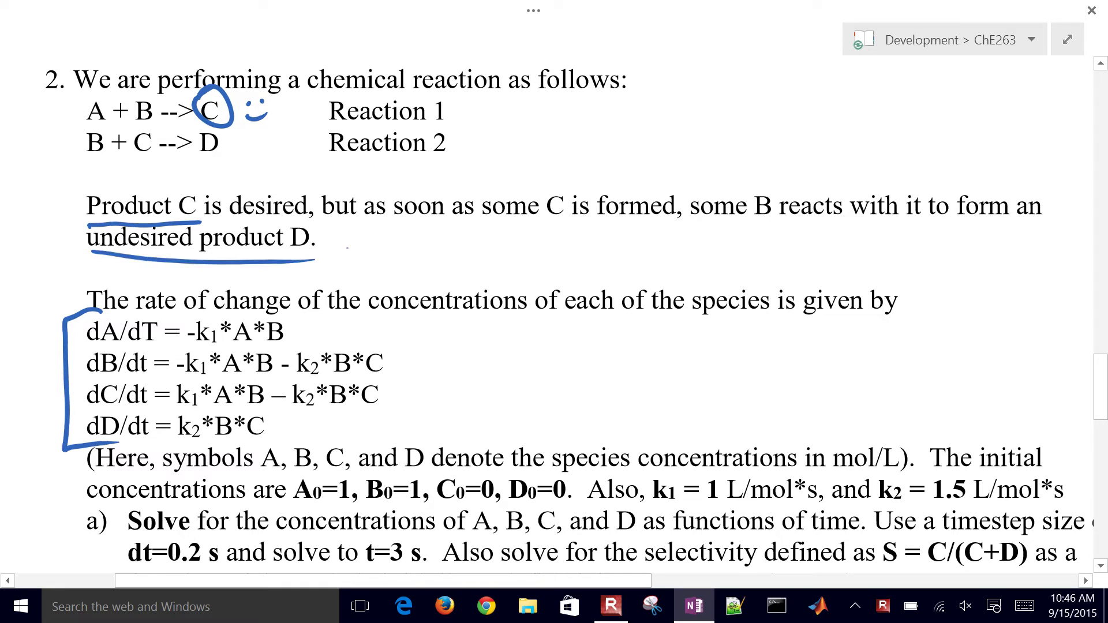
mouse_move(211, 127)
mouse_down()
mouse_move(218, 159)
mouse_move(193, 123)
mouse_up()
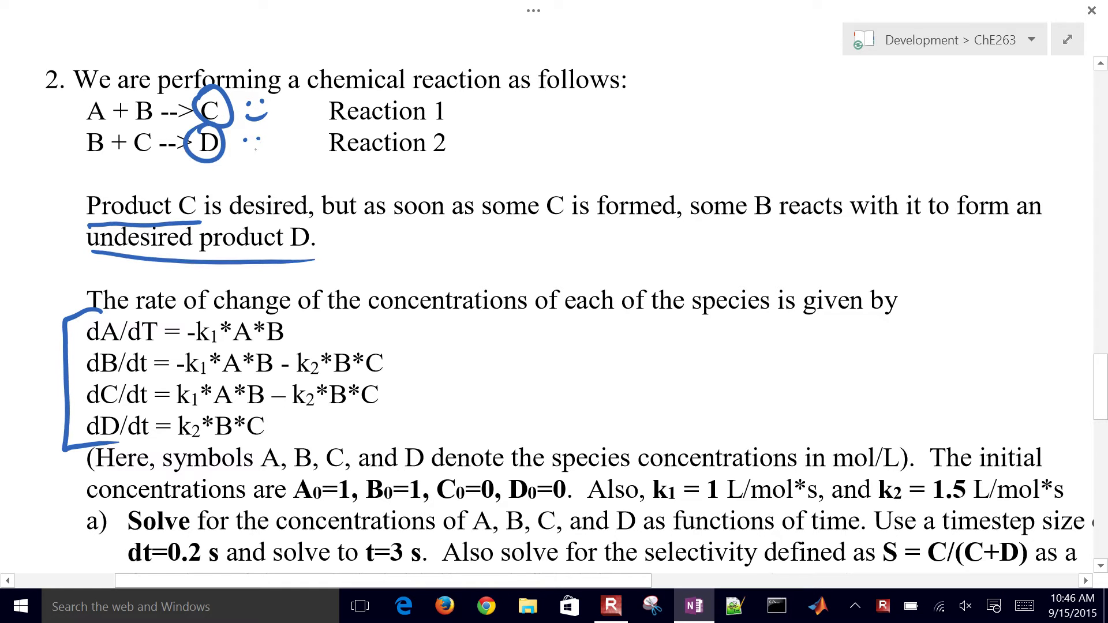
drag(240, 161, 263, 161)
- Underline the initial concentrations A0–D0, k1 = 1 L/mol and k2 = 1.5 L/mol
scroll(554, 297, down, 3)
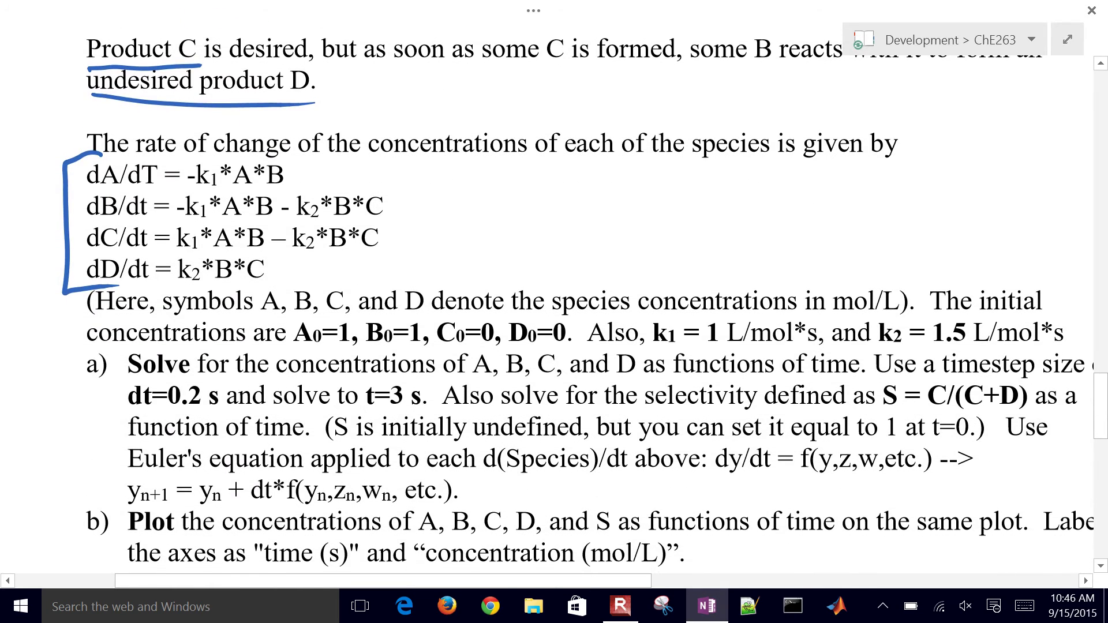
scroll(554, 298, up, 5)
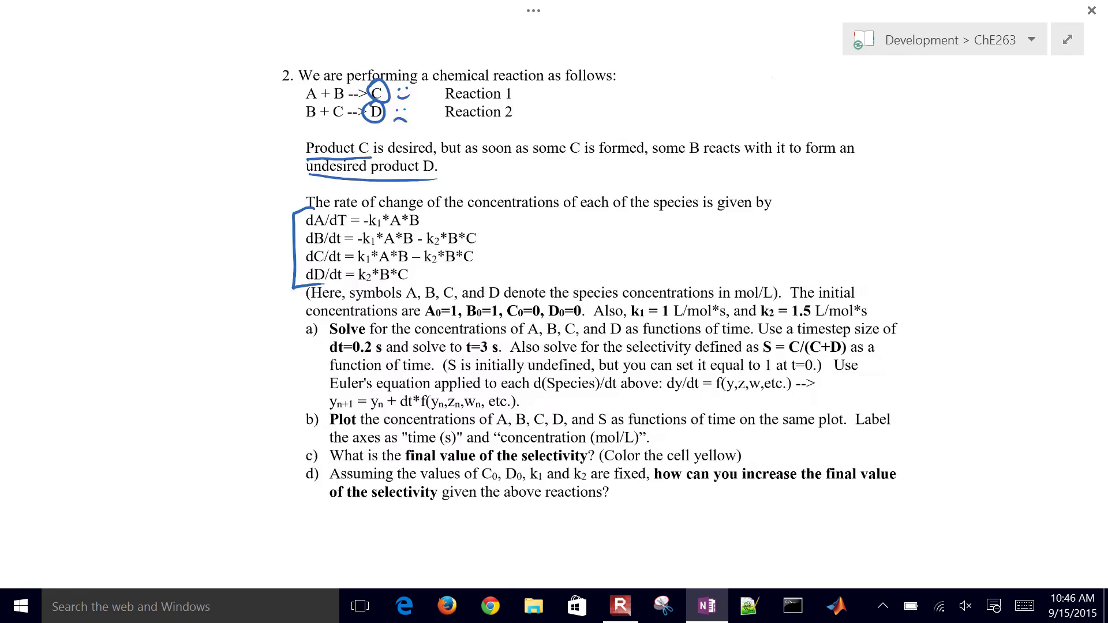
ctrl+scroll(554, 298, up, 2)
ctrl+scroll(450, 289, down, 2)
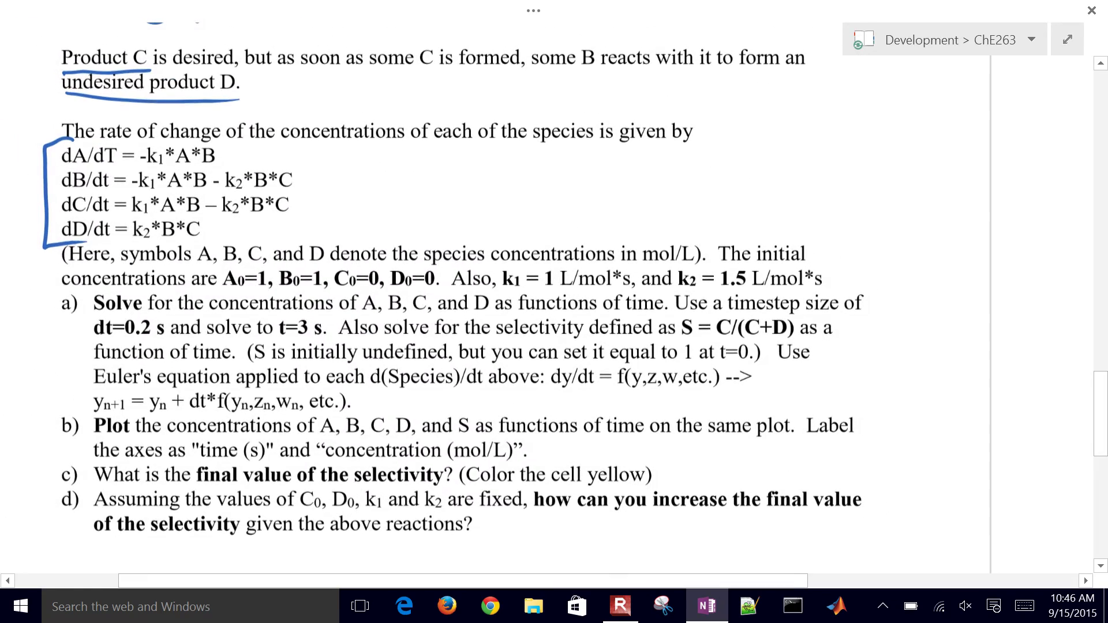
drag(222, 291, 436, 288)
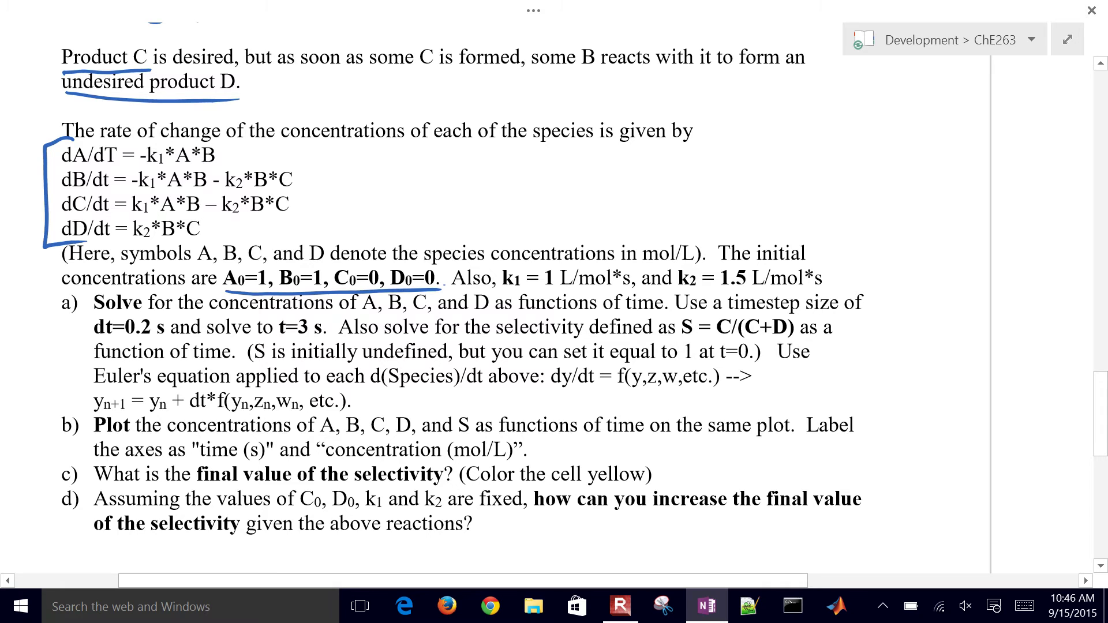
drag(502, 292, 610, 290)
drag(679, 291, 802, 287)
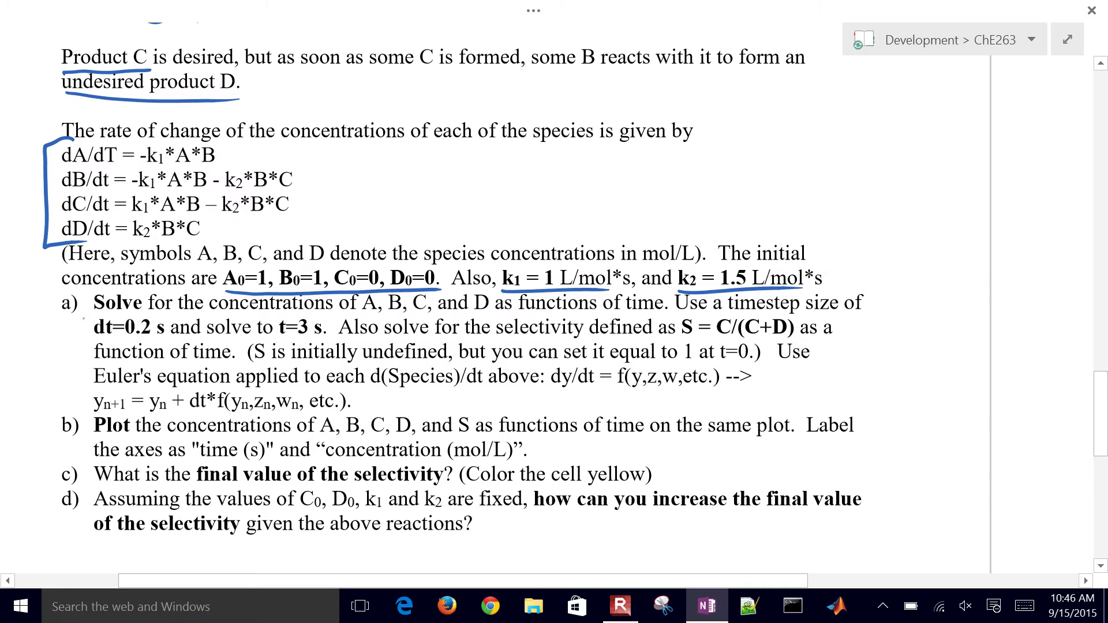
- Circle dt=0.2 s and underline t=3 s and S = C/(C+D)
mouse_move(82, 320)
mouse_down()
mouse_move(133, 312)
mouse_move(174, 325)
mouse_move(124, 342)
mouse_move(79, 329)
mouse_up()
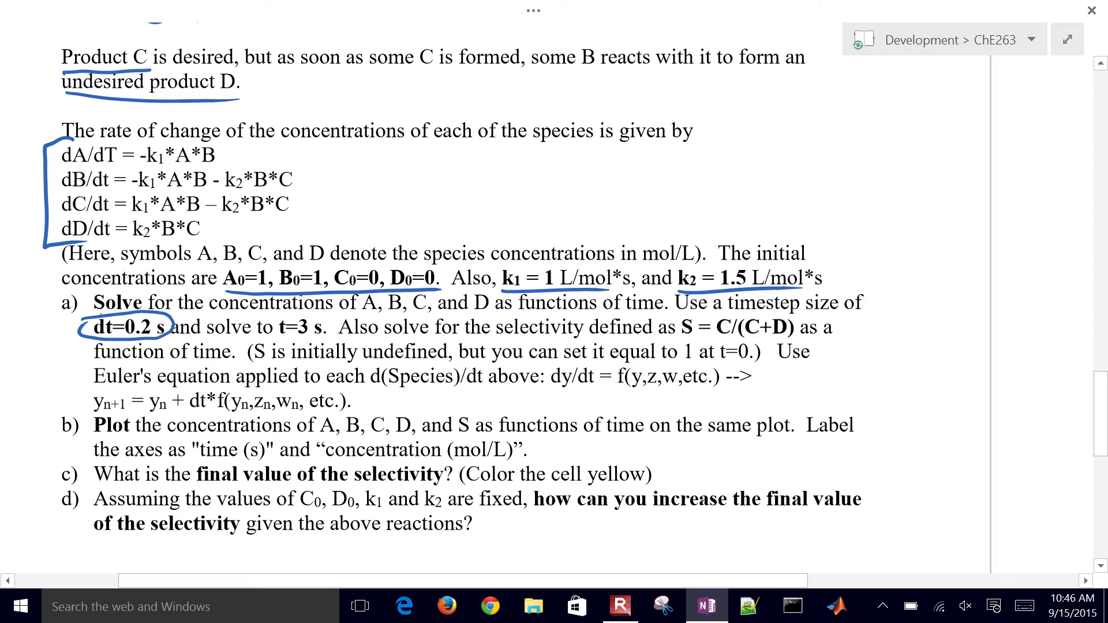
drag(278, 341, 327, 340)
drag(681, 341, 793, 338)
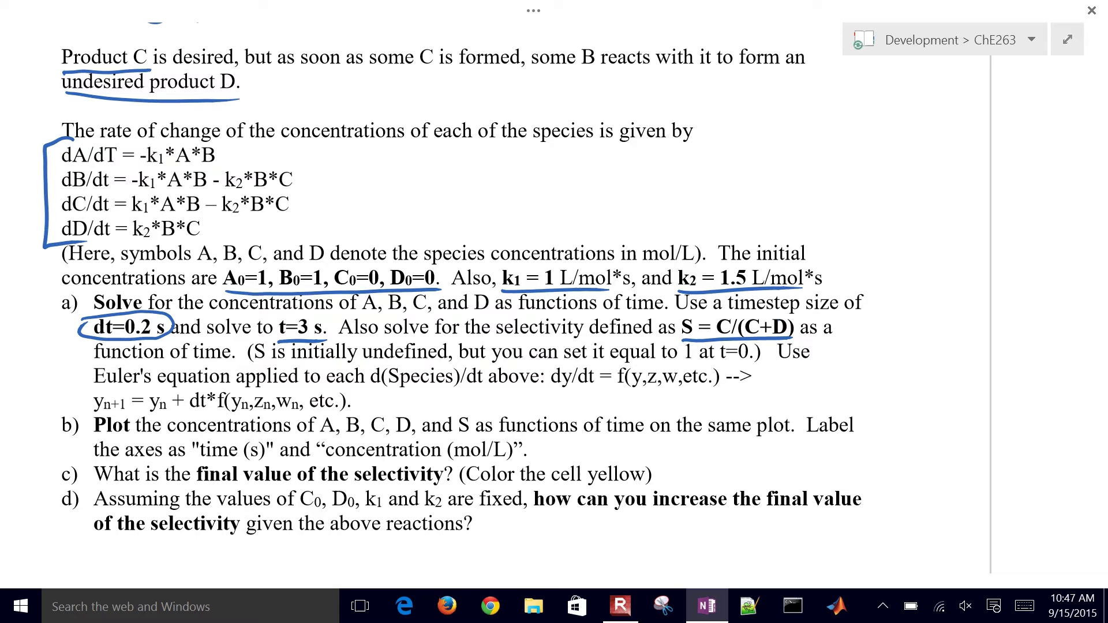
- Handwrite 'Differential' beside the rate equations
mouse_move(345, 171)
mouse_down()
mouse_move(347, 206)
mouse_move(363, 185)
mouse_move(346, 205)
mouse_up()
click(388, 179)
drag(386, 171, 379, 206)
drag(376, 197, 397, 207)
drag(404, 197, 416, 205)
drag(415, 197, 457, 201)
click(440, 199)
mouse_move(462, 181)
mouse_down()
mouse_move(465, 204)
mouse_move(468, 193)
mouse_up()
drag(472, 193, 489, 201)
drag(494, 176, 497, 205)
- Underline the timestep and selectivity line ends and handwrite 'Algebraic' beside the selectivity
mouse_move(801, 318)
mouse_down()
mouse_move(881, 314)
mouse_move(904, 337)
mouse_move(902, 326)
mouse_up()
mouse_move(918, 306)
mouse_down()
mouse_move(915, 332)
mouse_move(954, 330)
mouse_up()
mouse_move(958, 303)
mouse_down()
mouse_move(959, 330)
mouse_move(971, 329)
mouse_up()
drag(972, 324, 991, 329)
drag(997, 321, 994, 329)
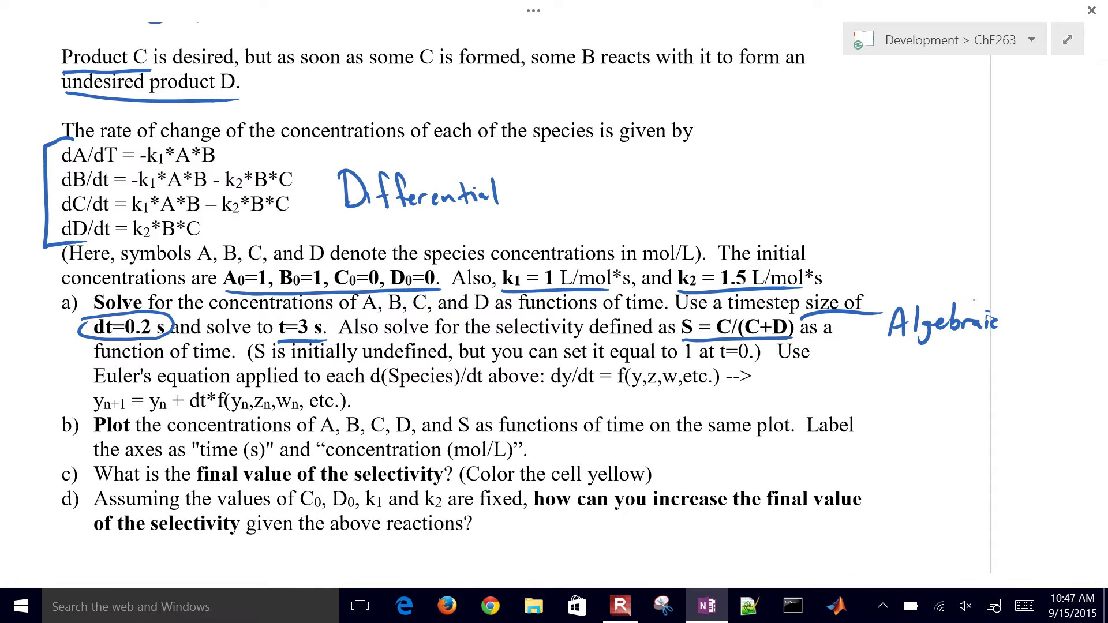
- Circle the Euler update formula, underline parts b) and c), and bracket and underline question d)
drag(553, 394, 714, 398)
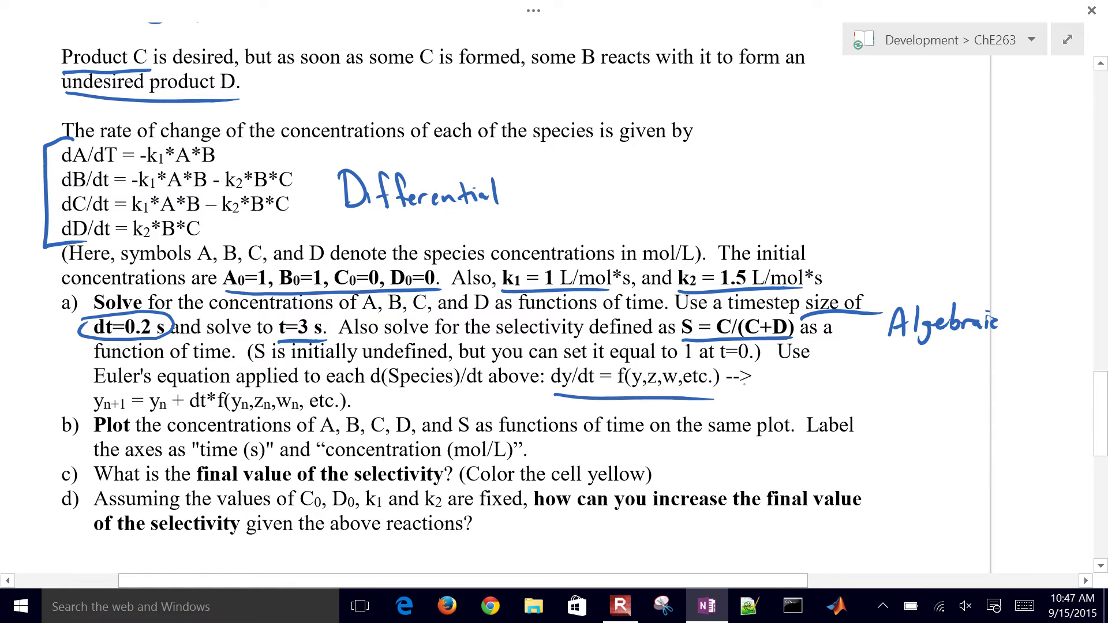
mouse_move(82, 394)
mouse_down()
mouse_move(346, 386)
mouse_move(256, 413)
mouse_move(72, 397)
mouse_up()
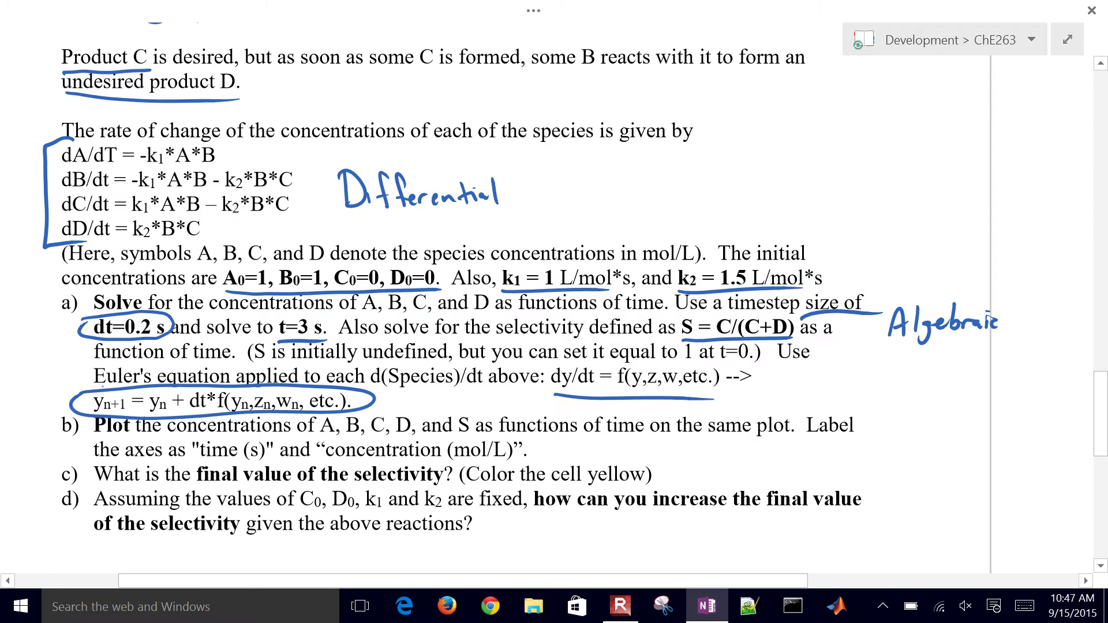
drag(98, 439, 421, 440)
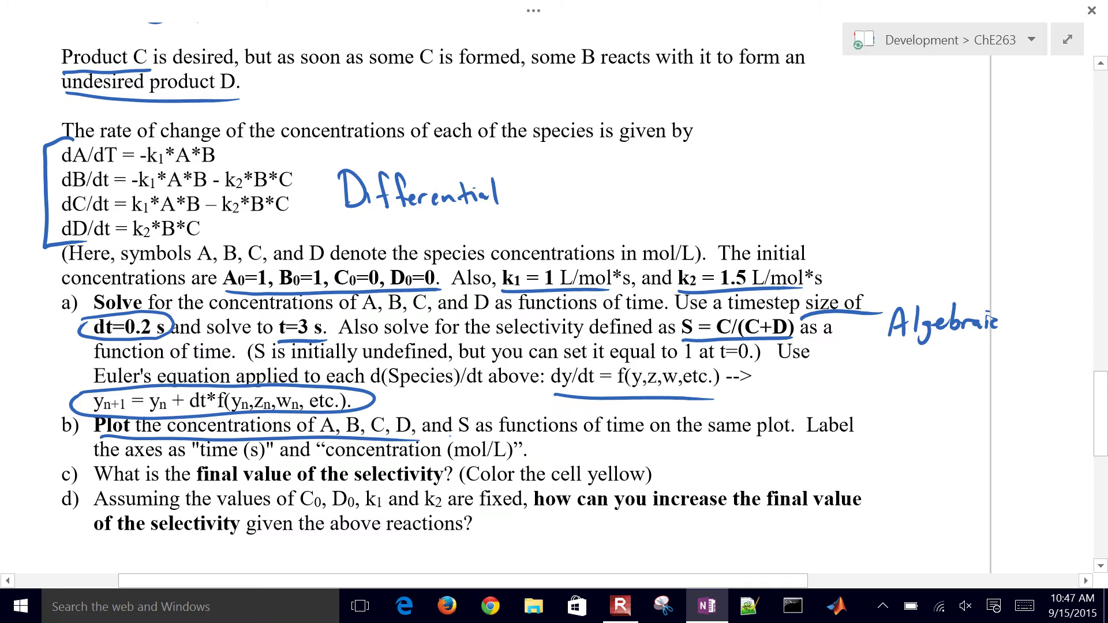
drag(196, 486, 442, 484)
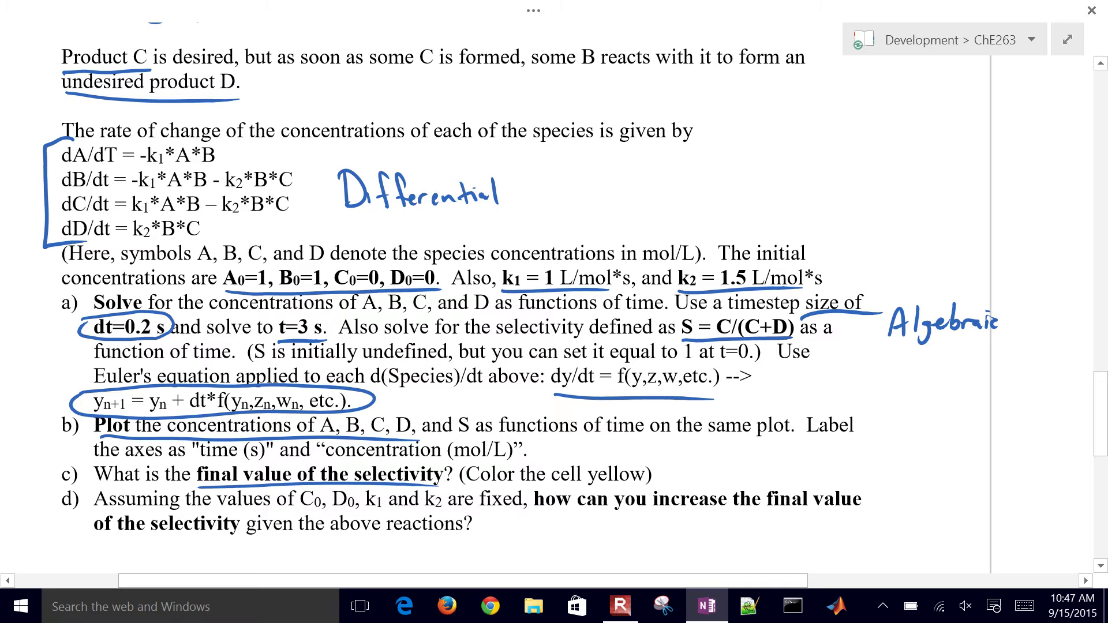
drag(85, 482, 69, 542)
drag(545, 510, 877, 512)
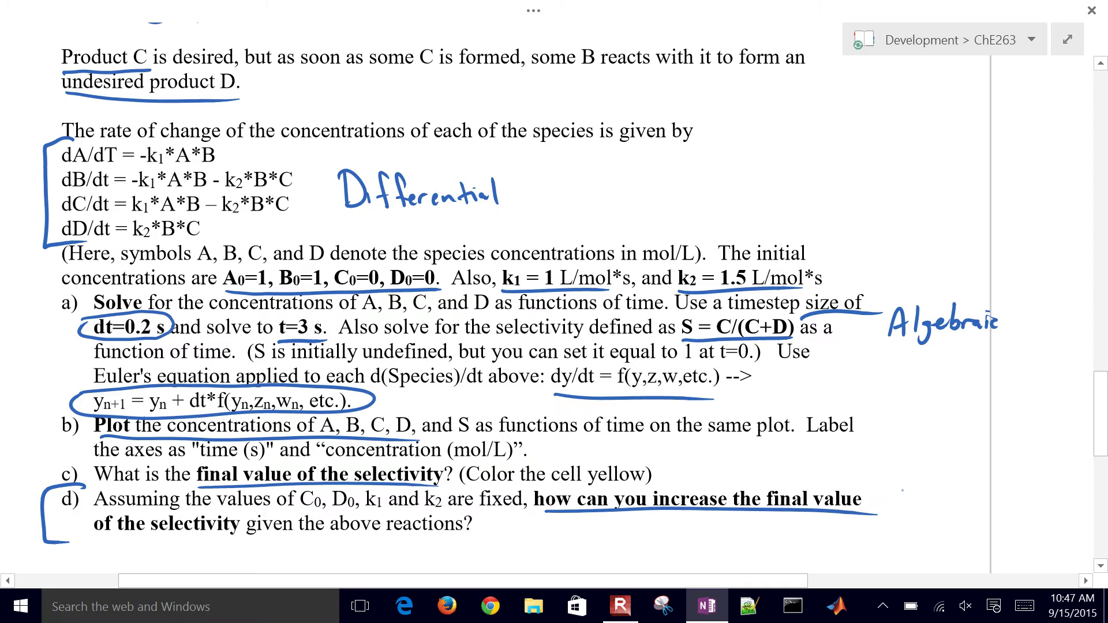
drag(102, 540, 222, 543)
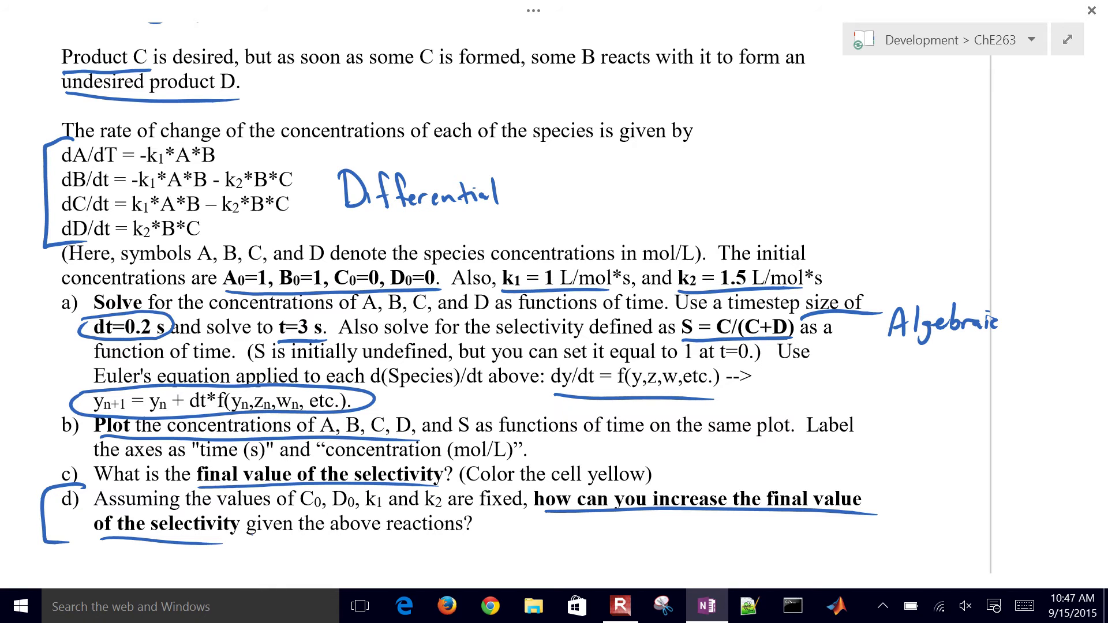
- Launch Excel 2013 from Windows search and create a blank workbook
key(super+s)
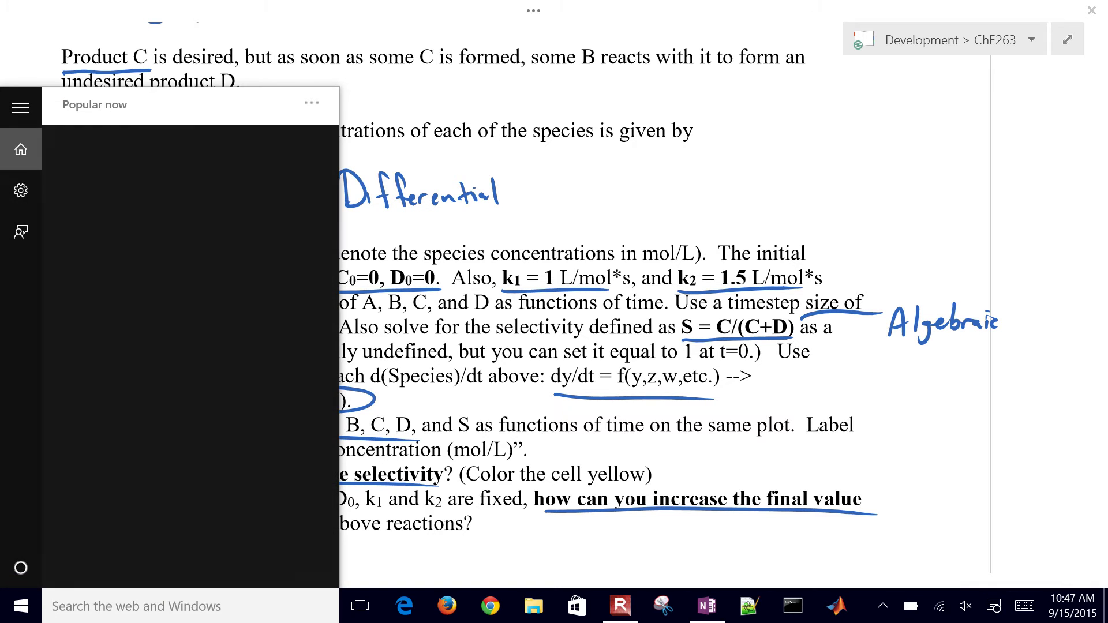
text(exc)
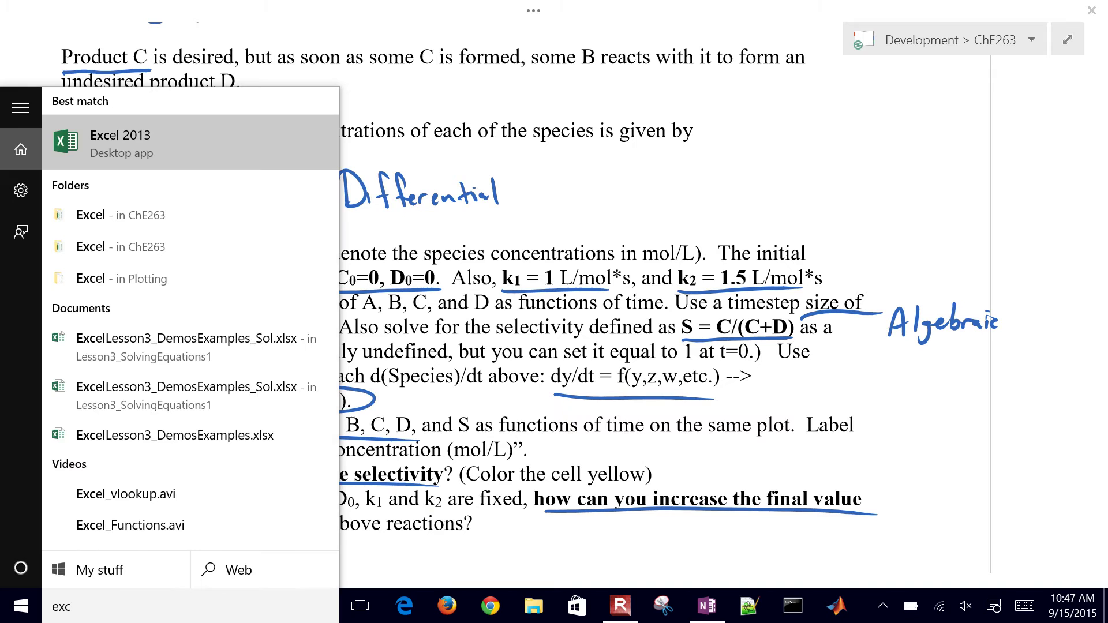
key(Return)
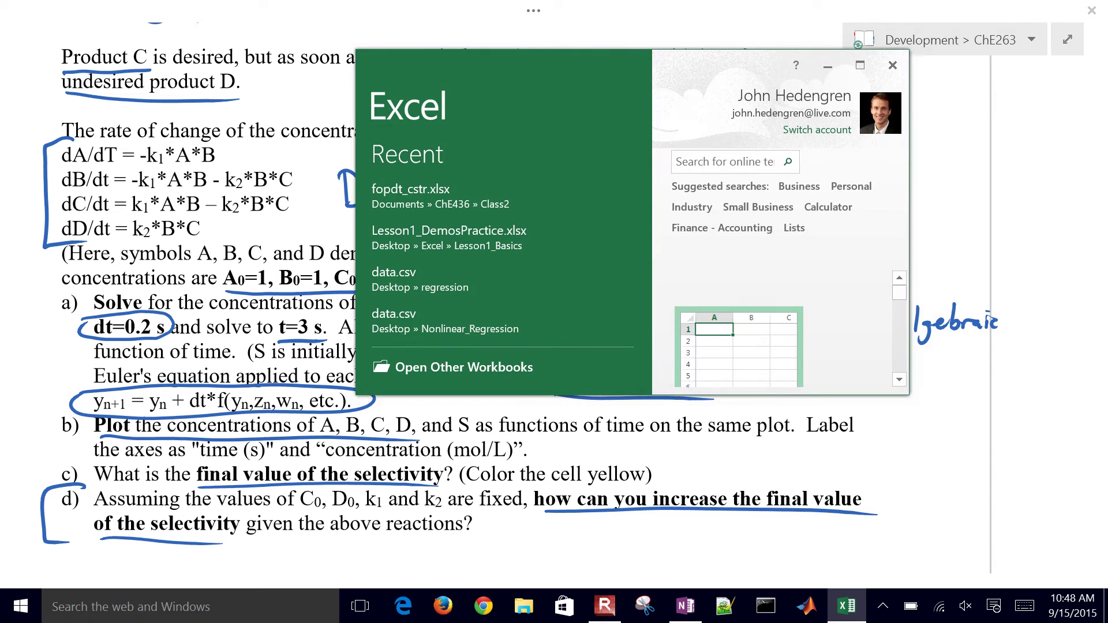
drag(909, 395, 1008, 462)
click(739, 357)
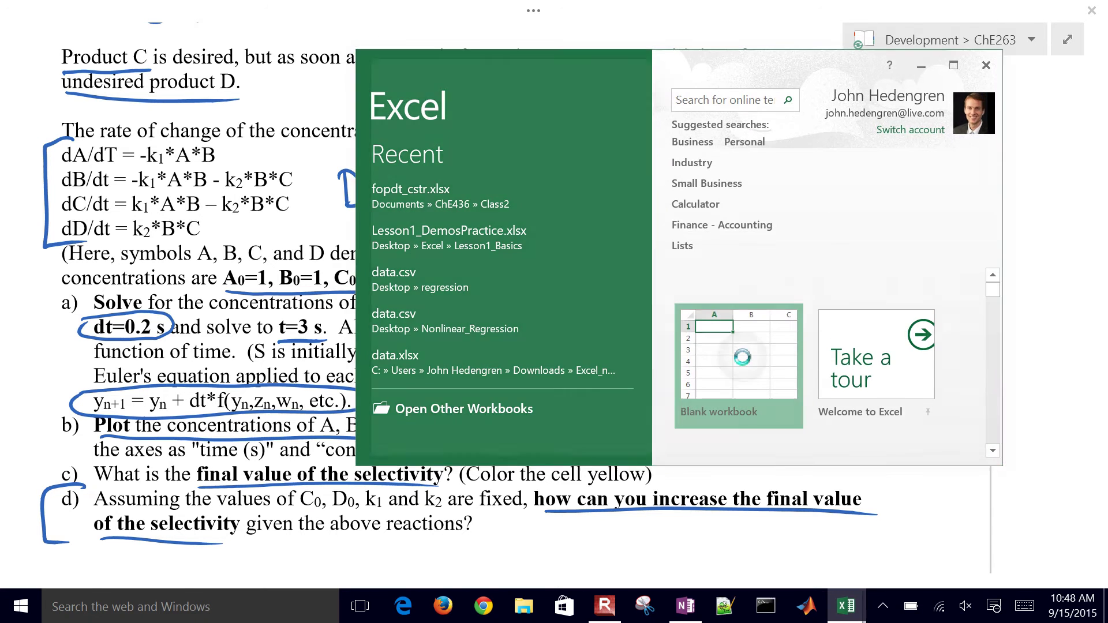
- Position the Excel window to fill the right half beside the OneNote notes
drag(577, 66, 704, 111)
click(230, 346)
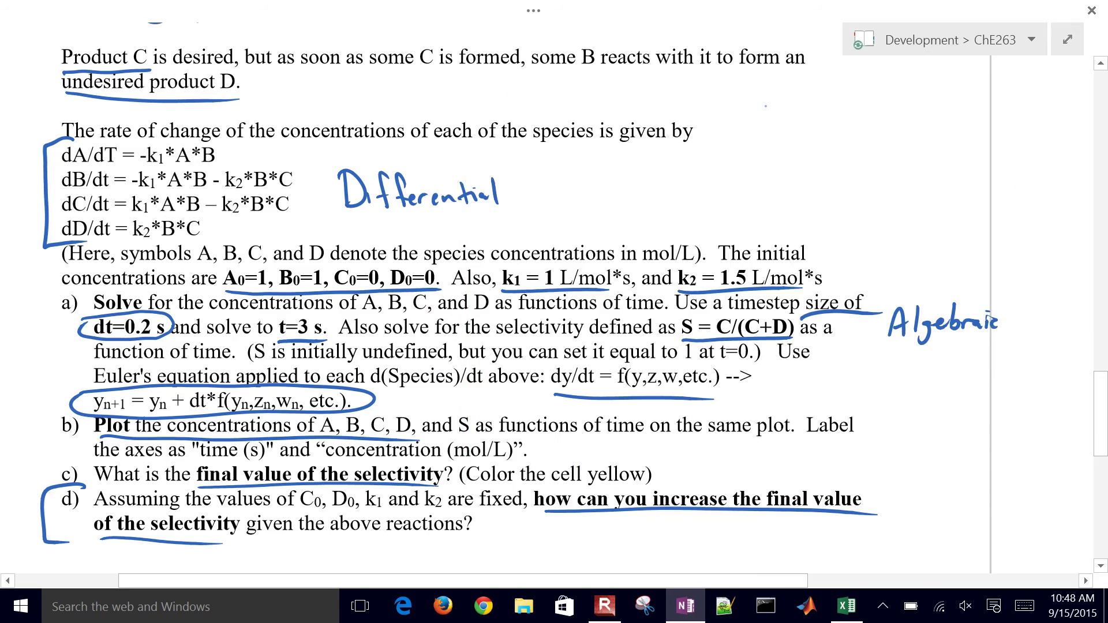
ctrl+scroll(347, 288, down, 5)
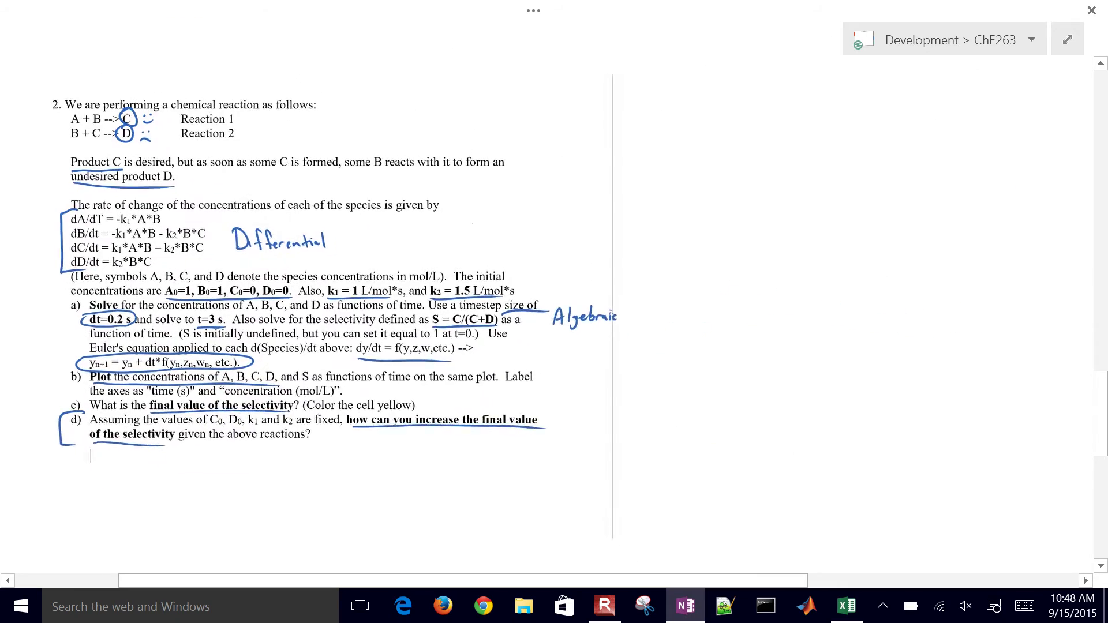
ctrl+scroll(346, 288, up, 2)
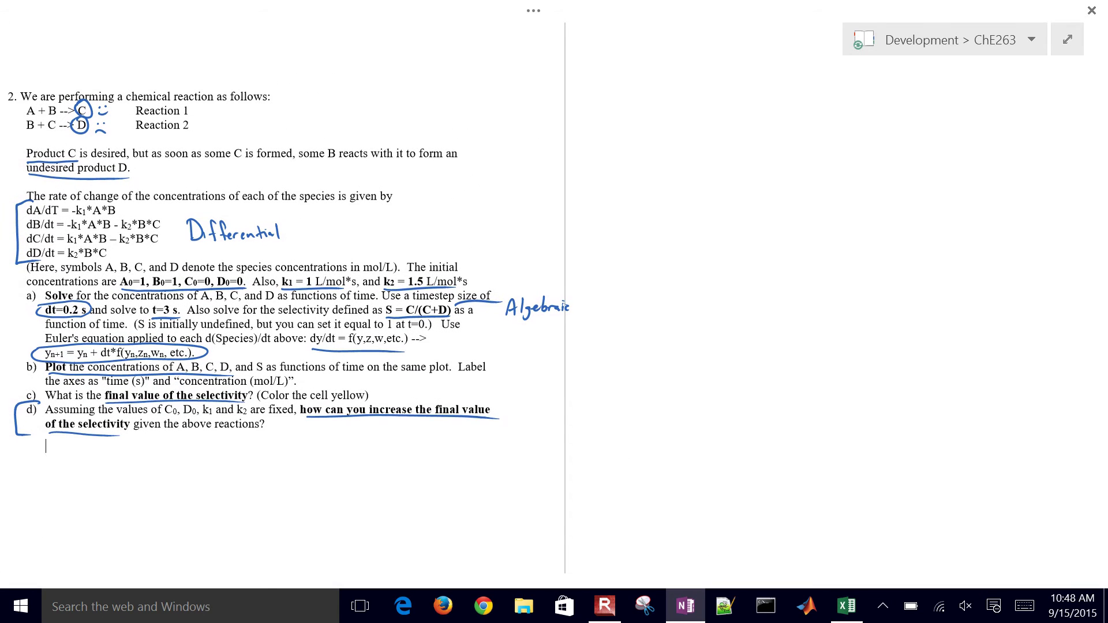
click(846, 606)
drag(769, 101, 1051, 13)
drag(901, 315, 799, 591)
ctrl+scroll(823, 317, up, 4)
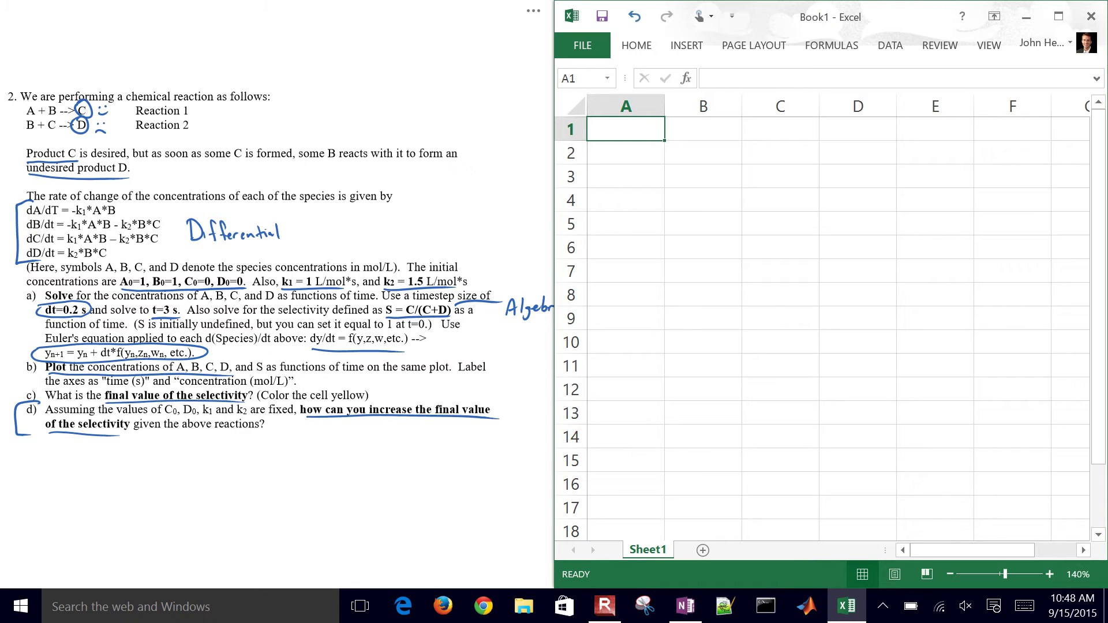
- Enter the labels k1 and k2 in cells A2 and A3
click(625, 153)
click(703, 152)
click(625, 153)
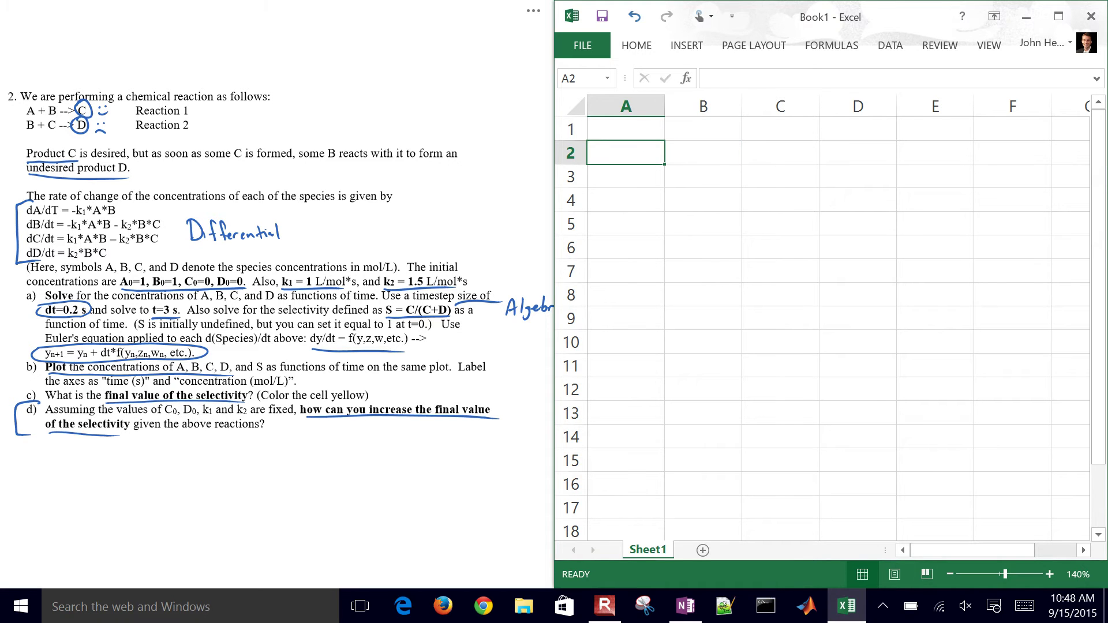
text(k1)
key(Return)
text(k2)
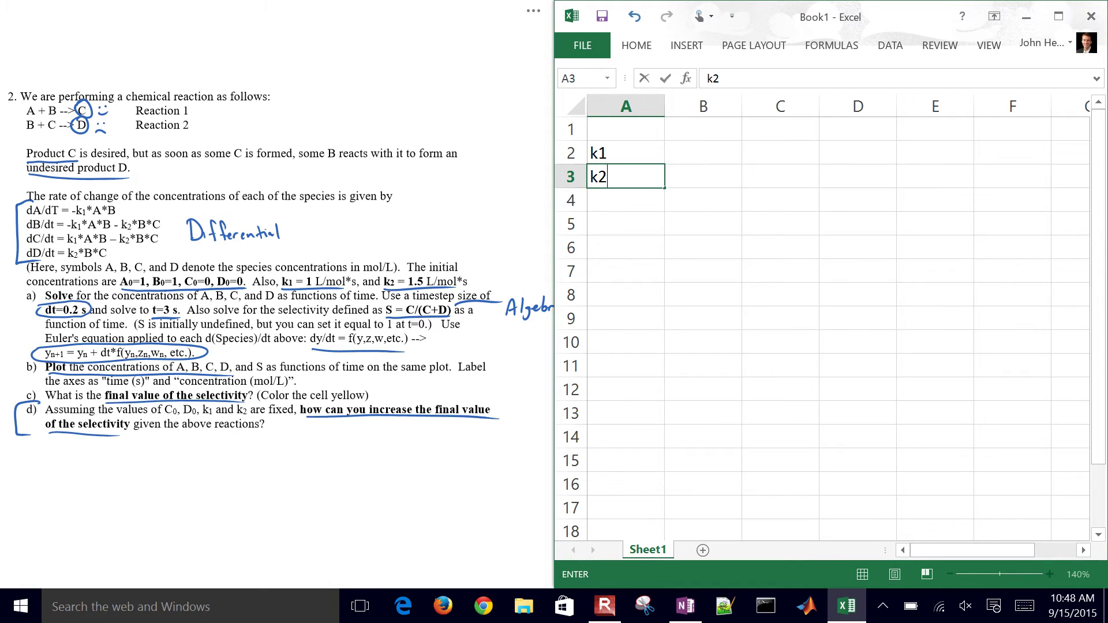
key(ctrl+Return)
key(Right)
key(Up)
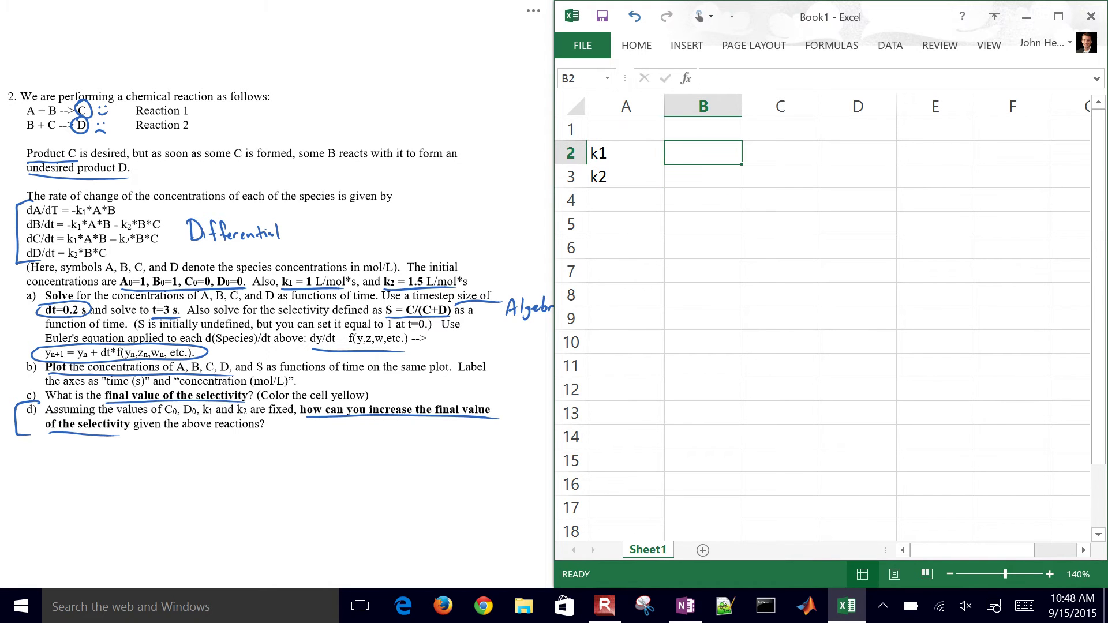
- Enter values 1 and 1.5 in B2:B3, each with units L/mol*s in column C
text(1)
key(Tab)
text(L)
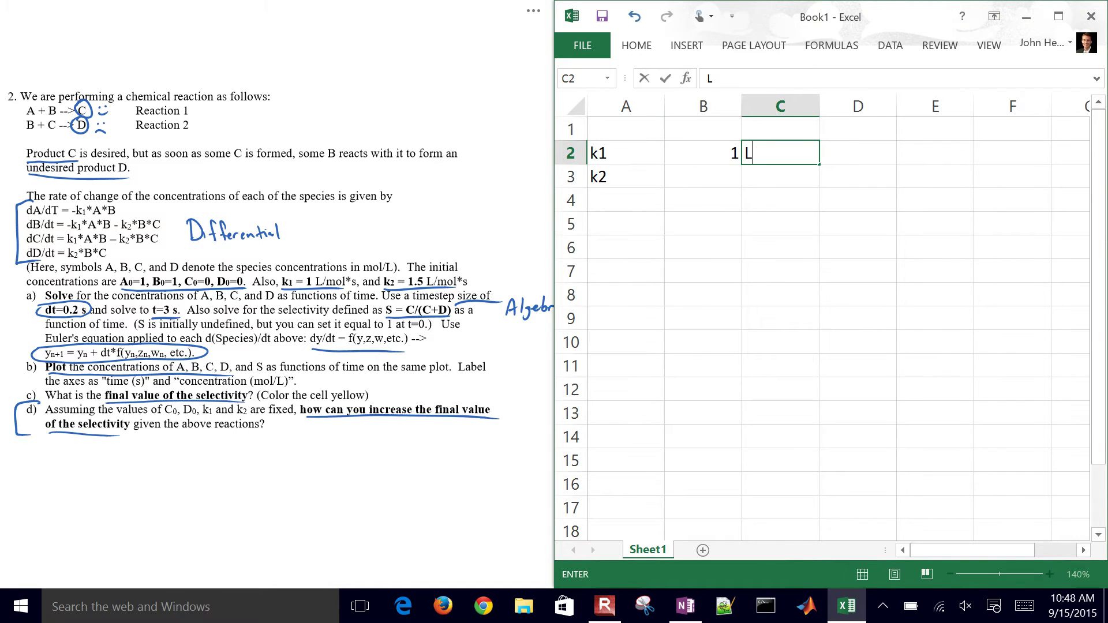
text(/mol*s)
key(ctrl+Return)
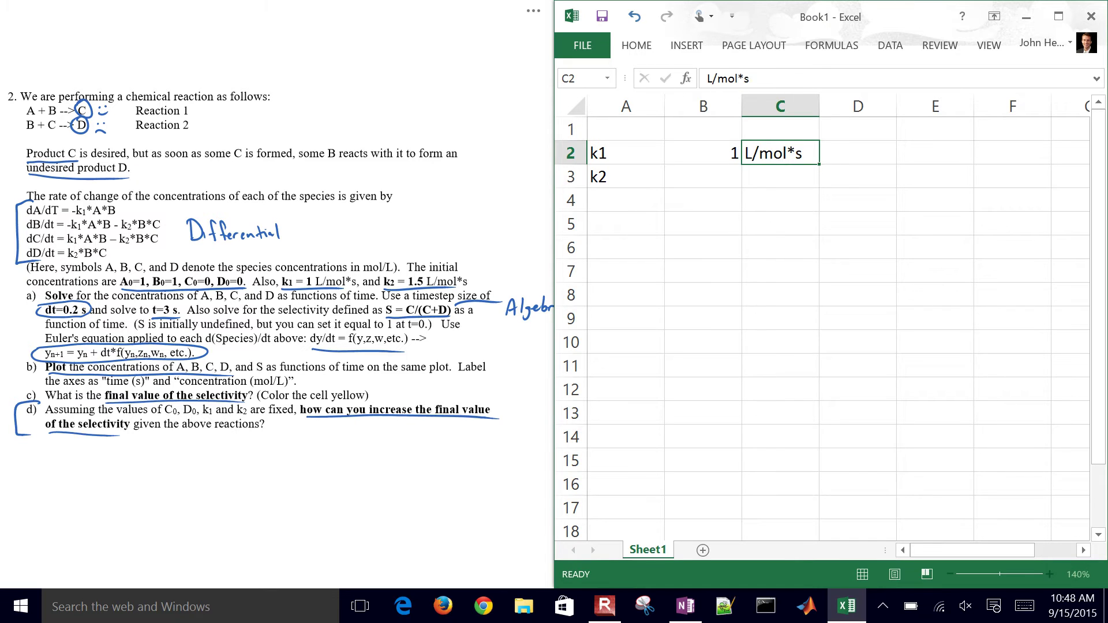
click(703, 177)
text(1.5)
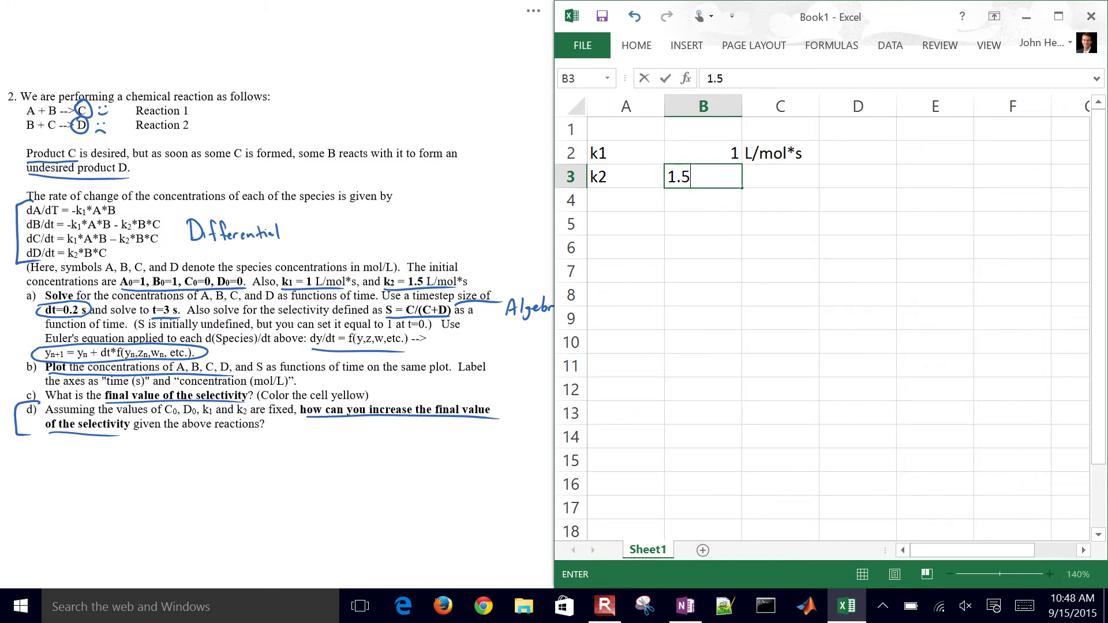
key(Tab)
text(L/mol*s)
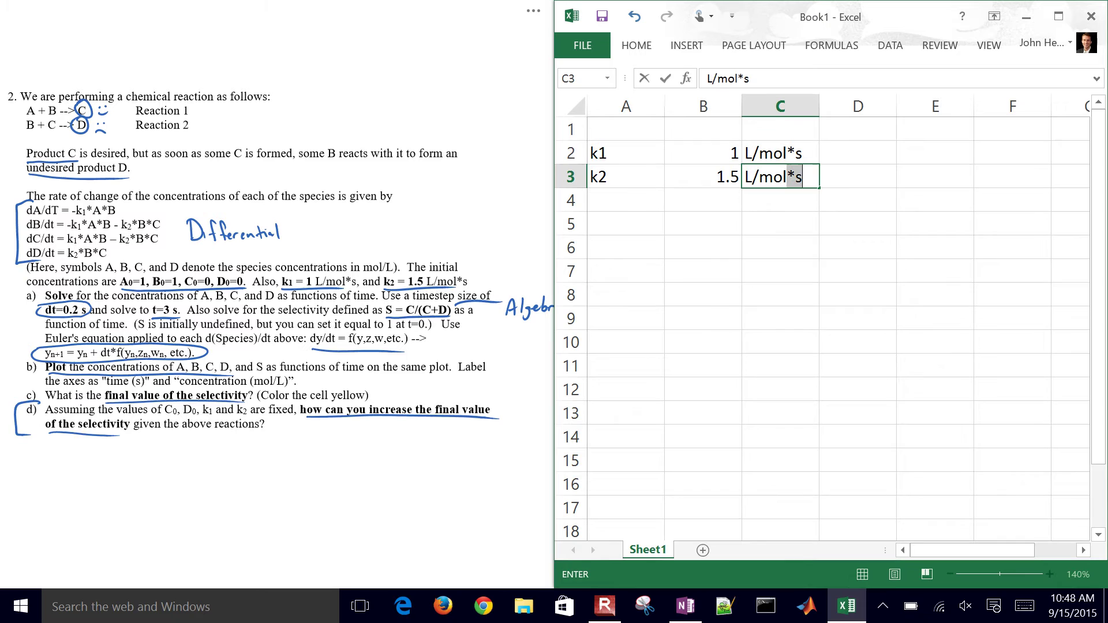
key(ctrl+Return)
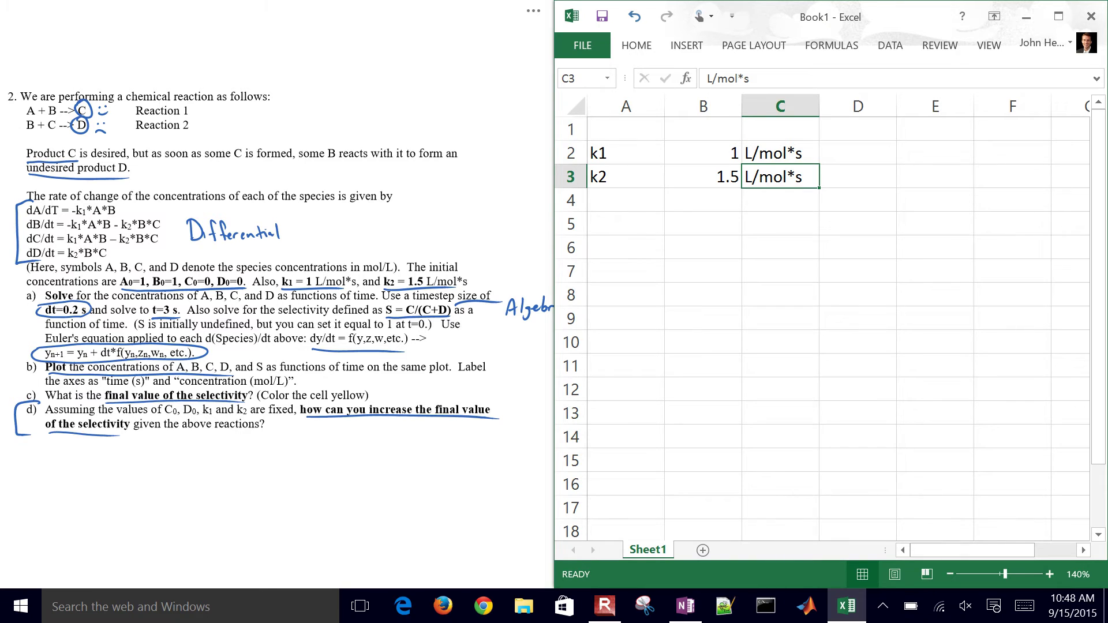
- Type an A0 label in A4, then delete it again
key(Down)
key(Left)
key(Left)
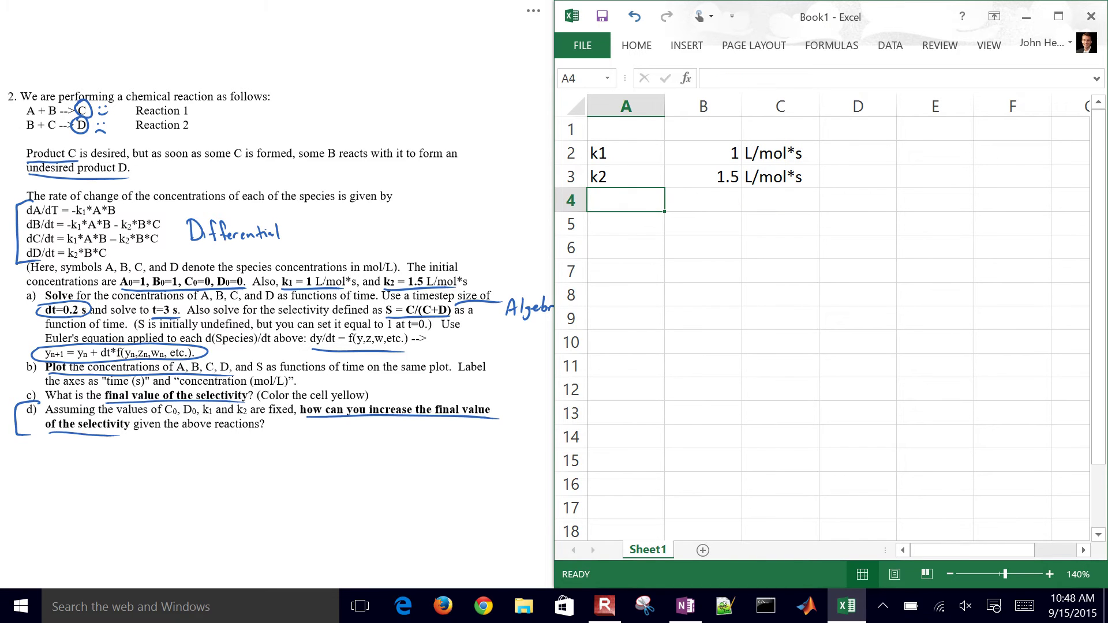
text(A0)
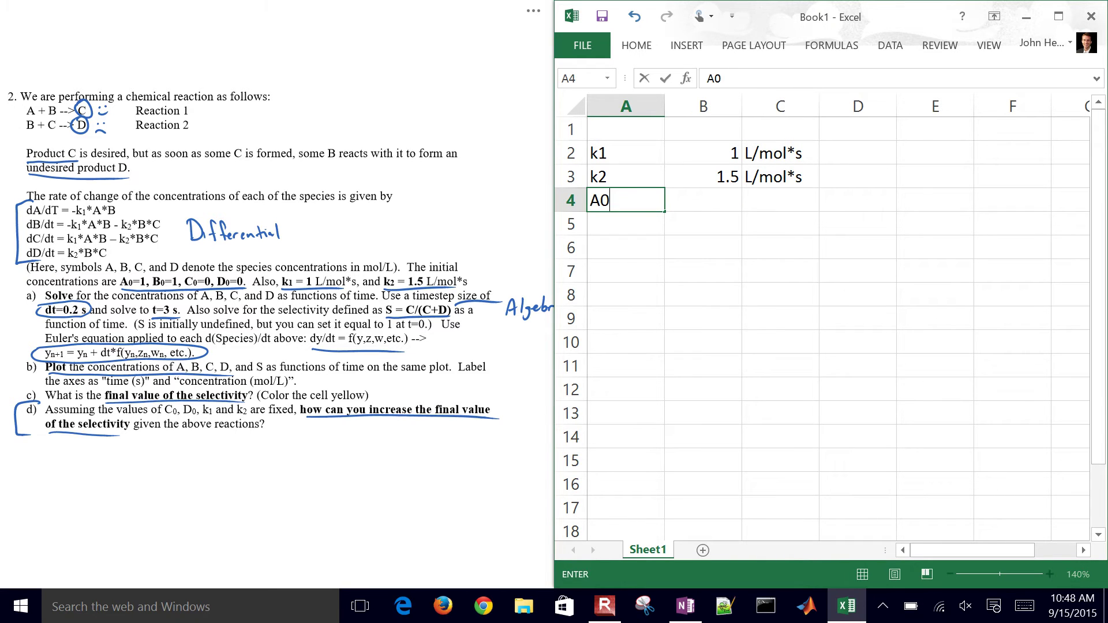
key(Return)
click(626, 200)
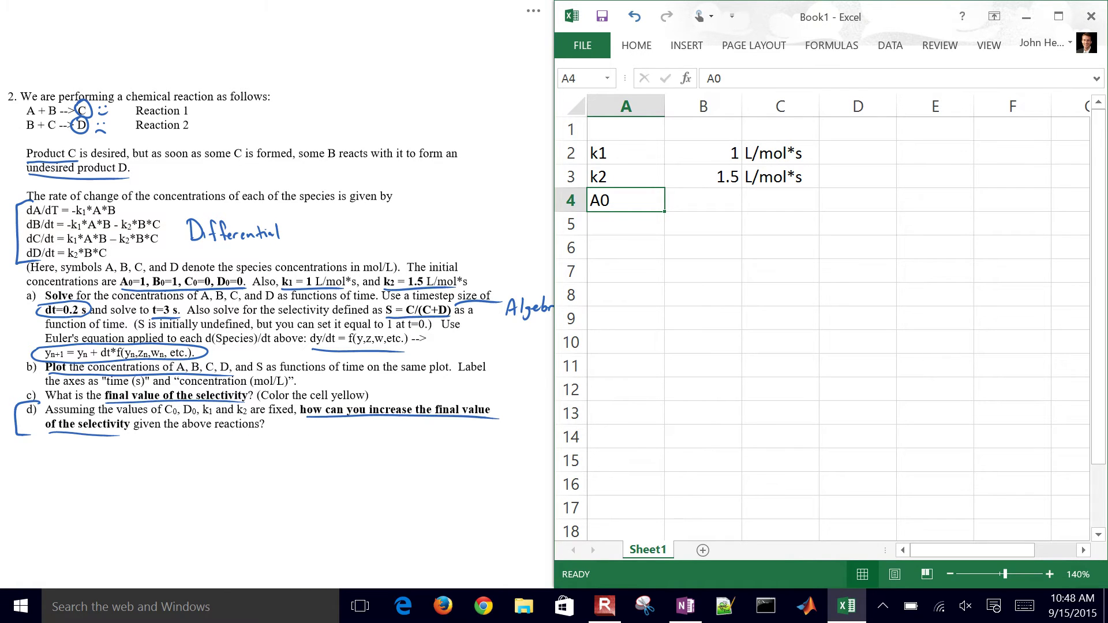
key(Delete)
- Enter column headers time, A, B, C, D across A5:E5
click(703, 200)
click(703, 223)
click(625, 224)
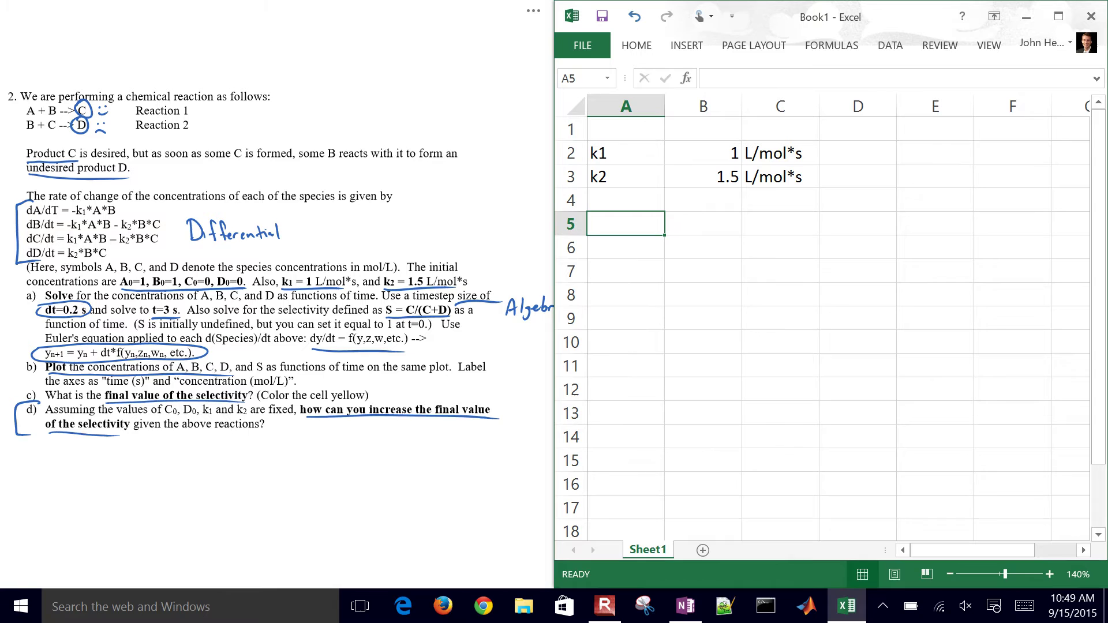
text(time)
key(ctrl+Return)
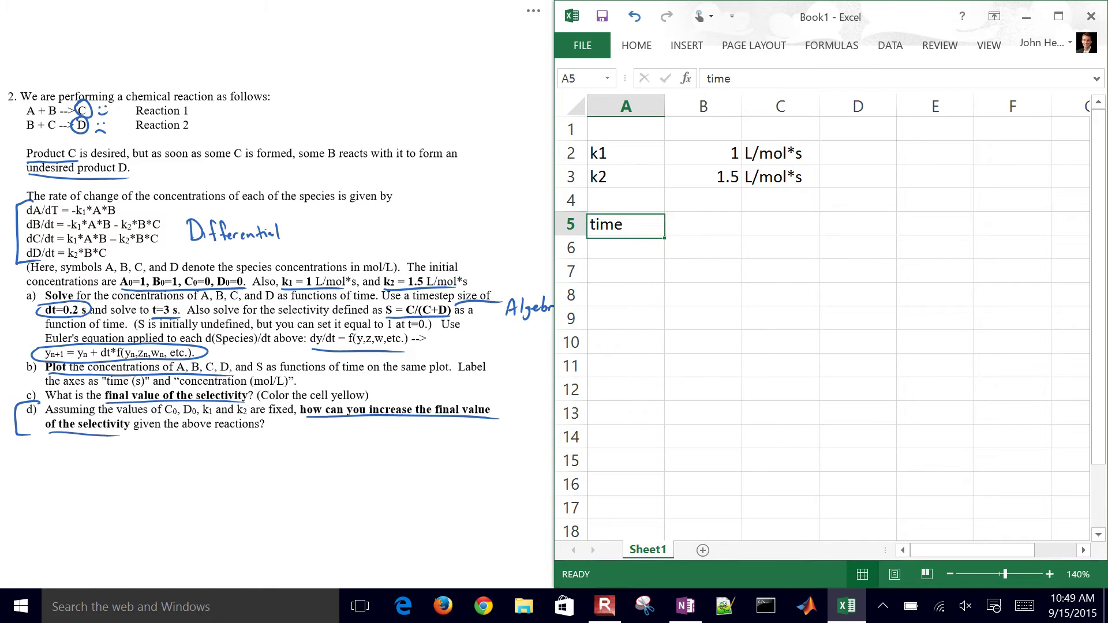
key(Tab)
text(A)
key(Tab)
text(B)
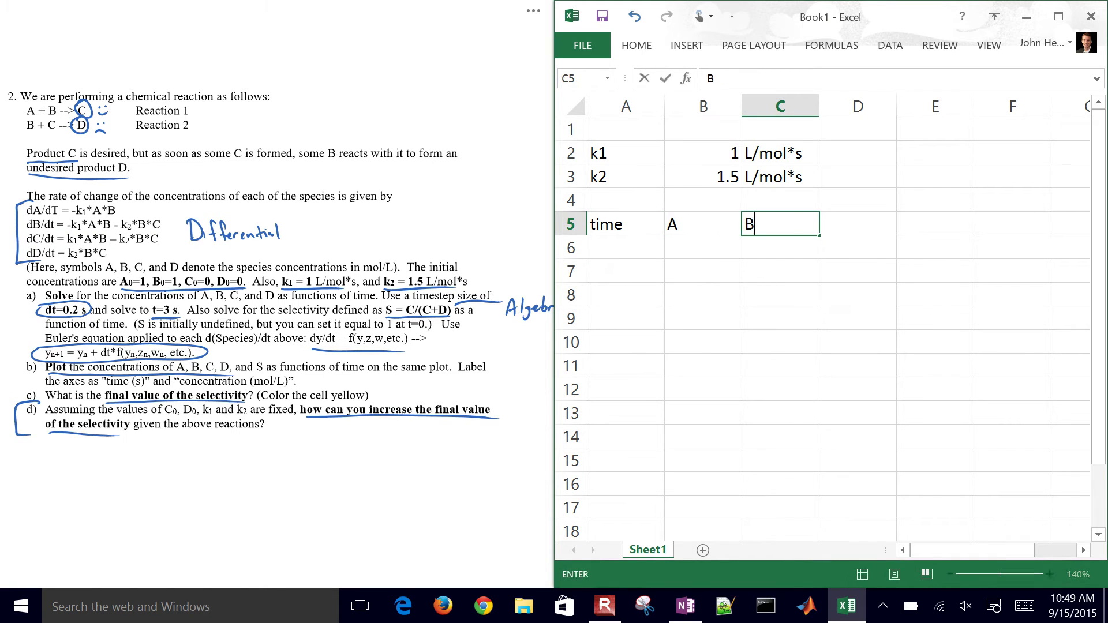
key(Tab)
text(C)
key(Tab)
text(D)
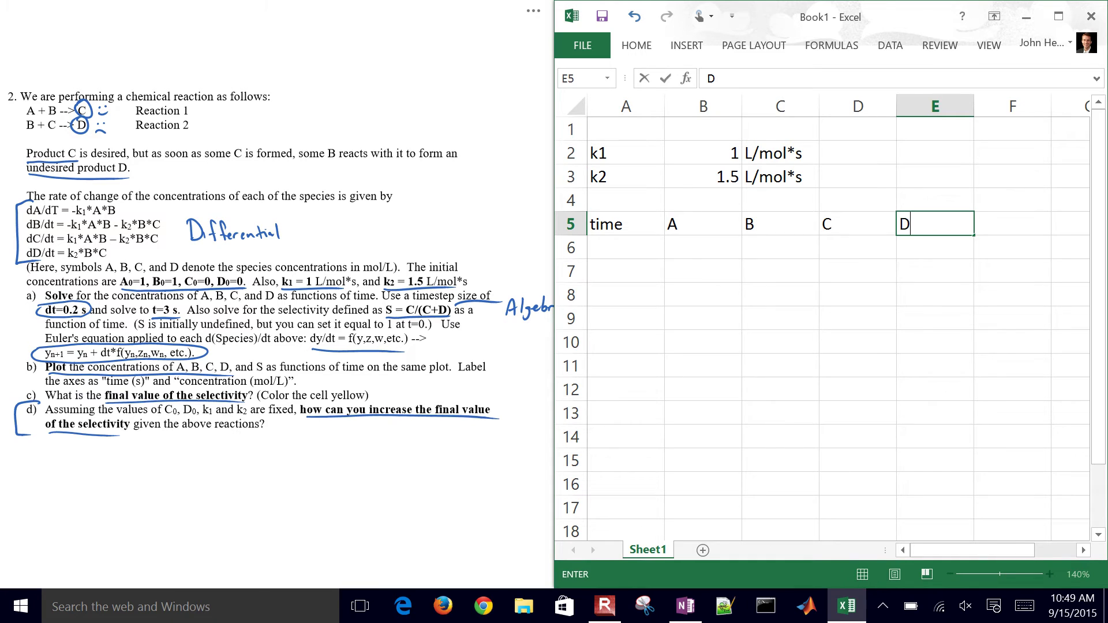
key(Left)
key(Left)
key(Left)
key(Left)
key(Down)
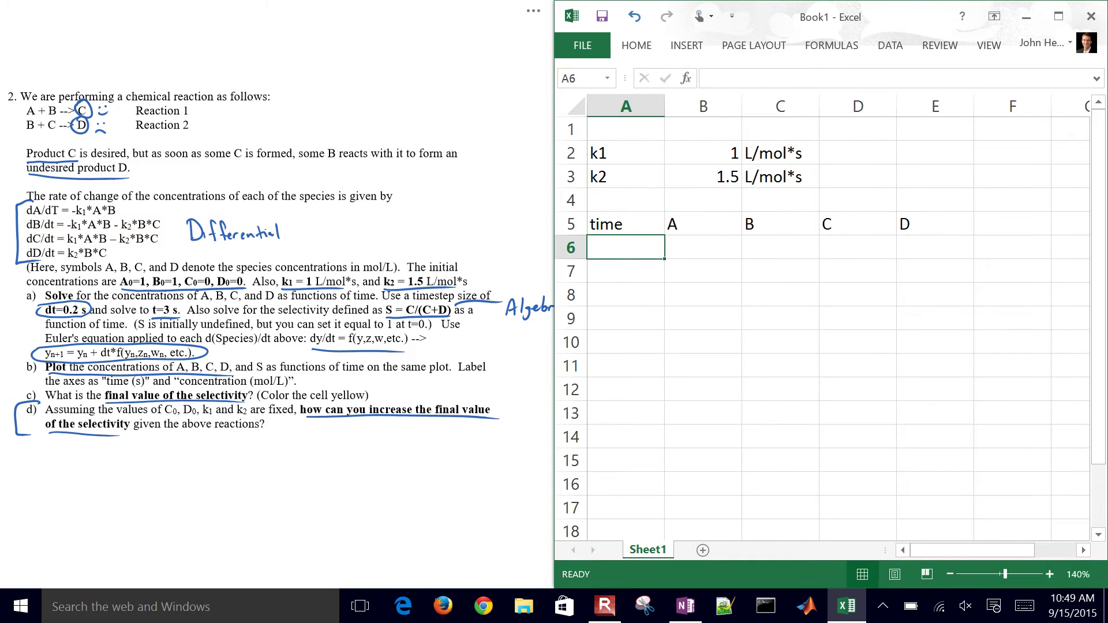
- Enter dt, 0.2 and sec in A1:C1
key(Up)
key(Up)
key(Up)
key(Up)
key(Up)
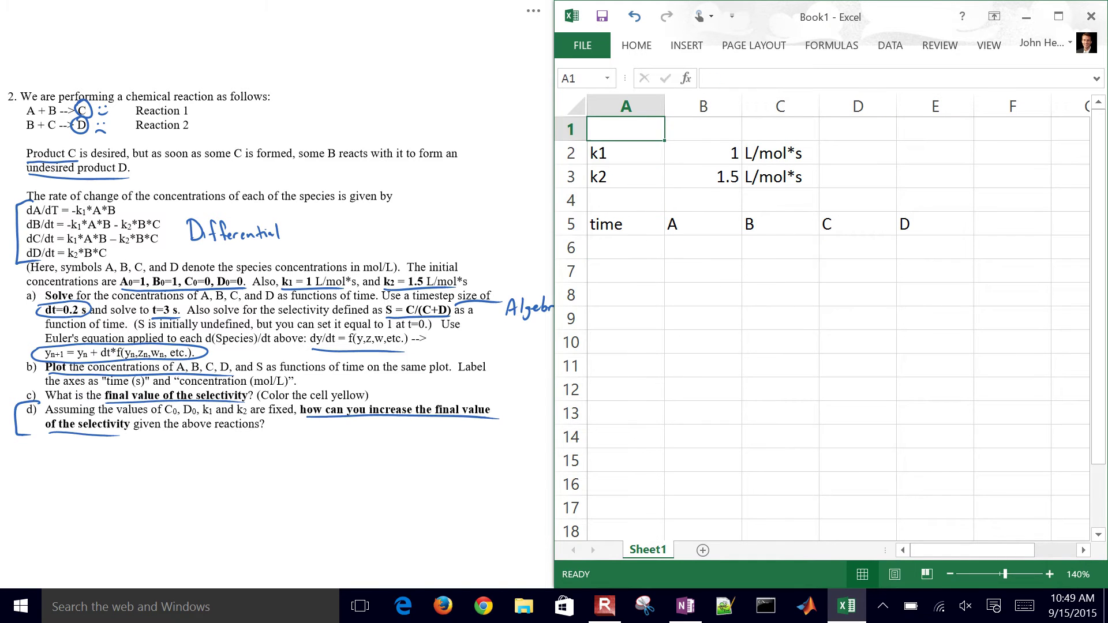
text(dt)
key(Tab)
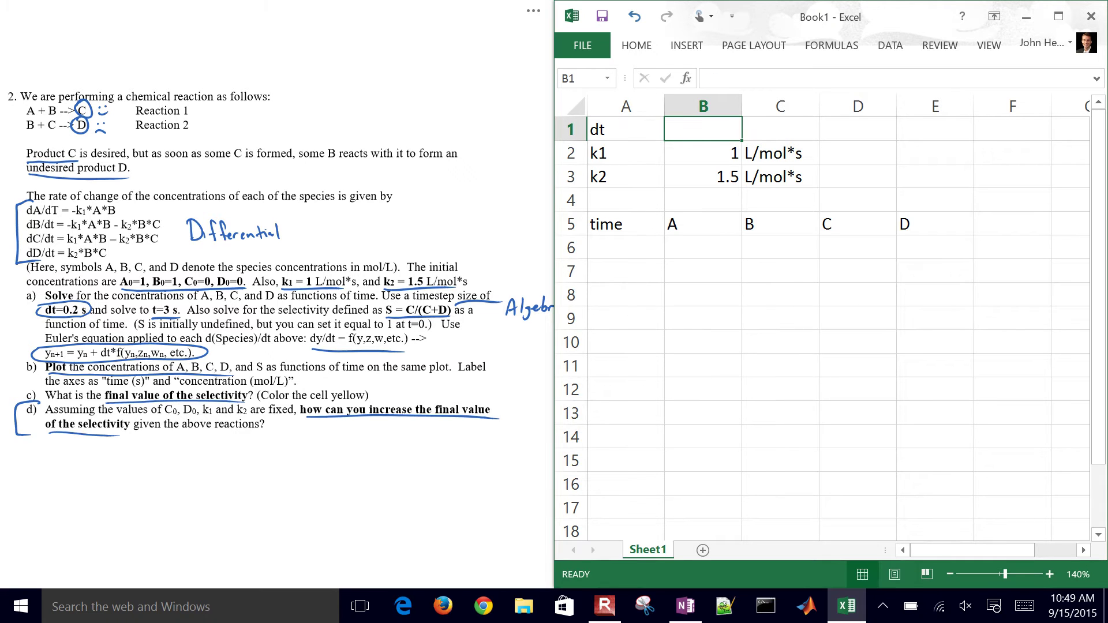
text(0.2)
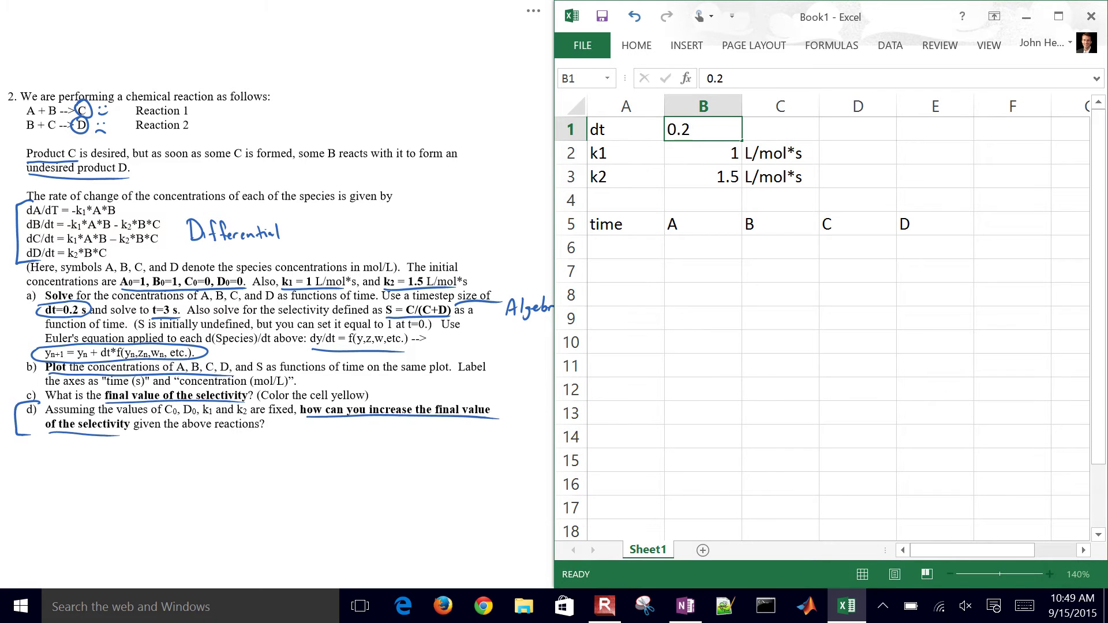
key(Tab)
text(sec)
key(Return)
key(Down)
key(Down)
key(Down)
key(Down)
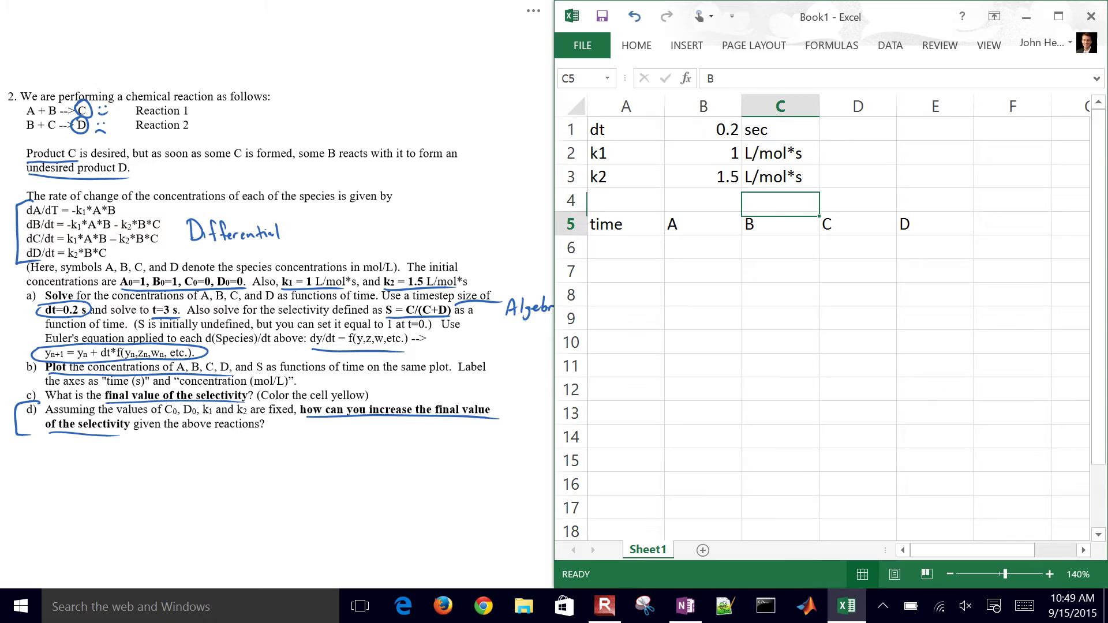
- Enter start time 0 in A6 and the formula =A6+$B$1 in A7
key(Left)
key(Left)
text(0)
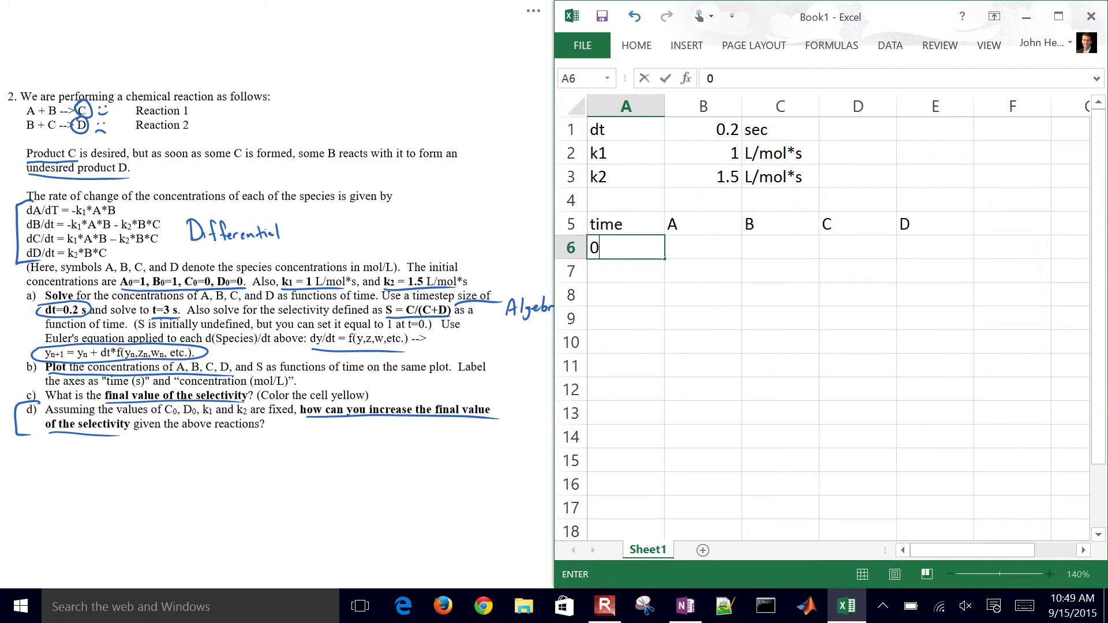
key(Return)
text(=)
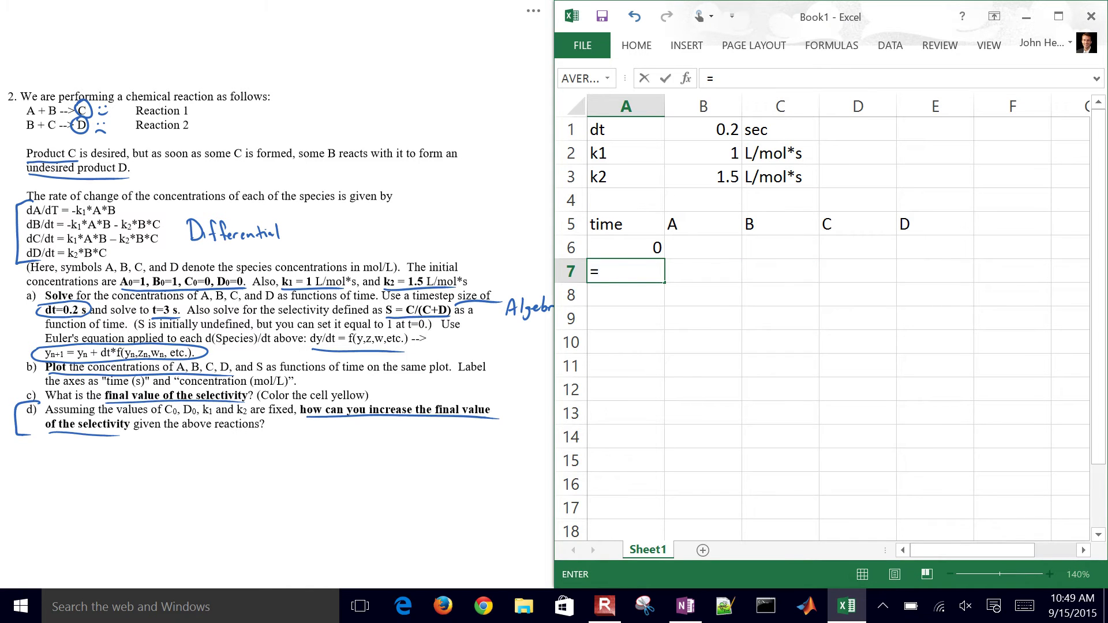
key(Up)
text(+)
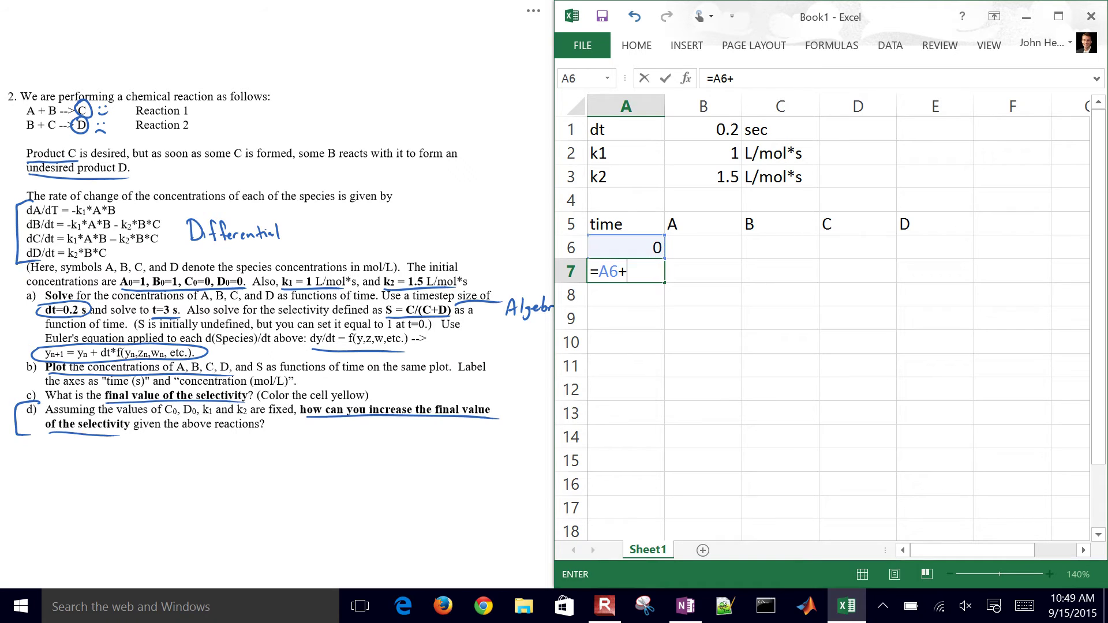
key(Up)
key(Up)
key(Up)
key(Up)
key(Up)
key(Up)
key(Right)
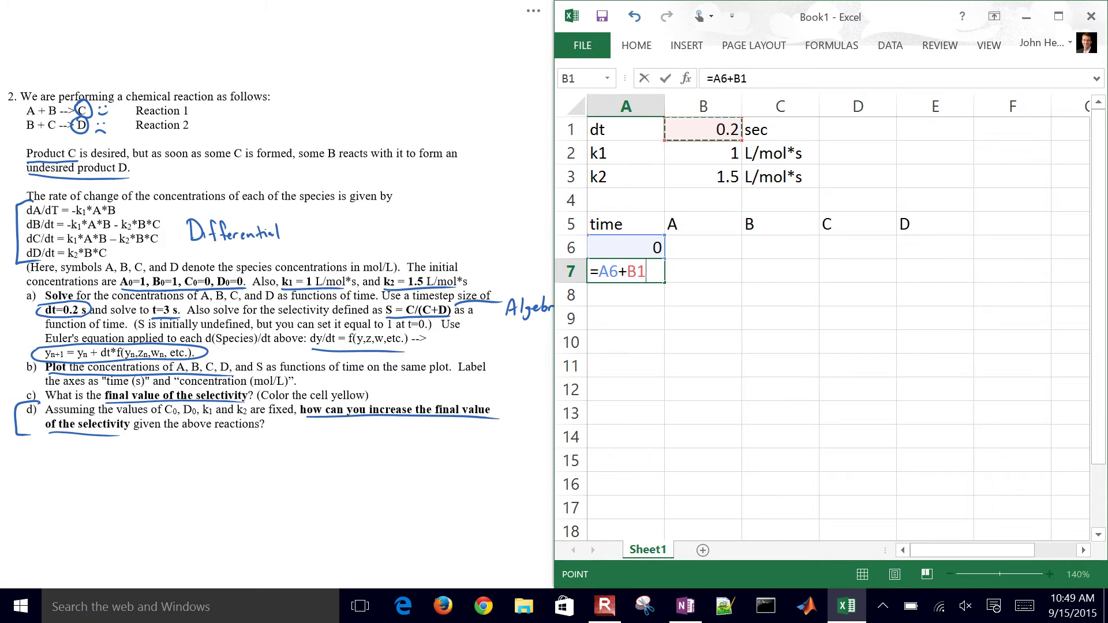
key(F4)
key(Return)
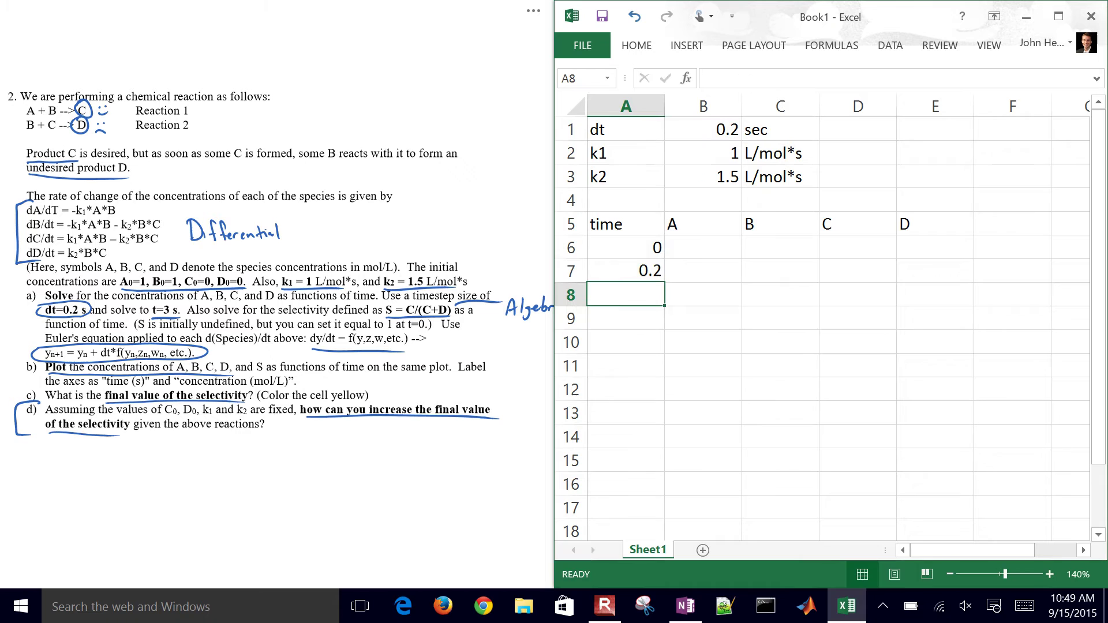
- Copy the time-step formula down through row 15, giving 0.4 to 1.8
click(640, 271)
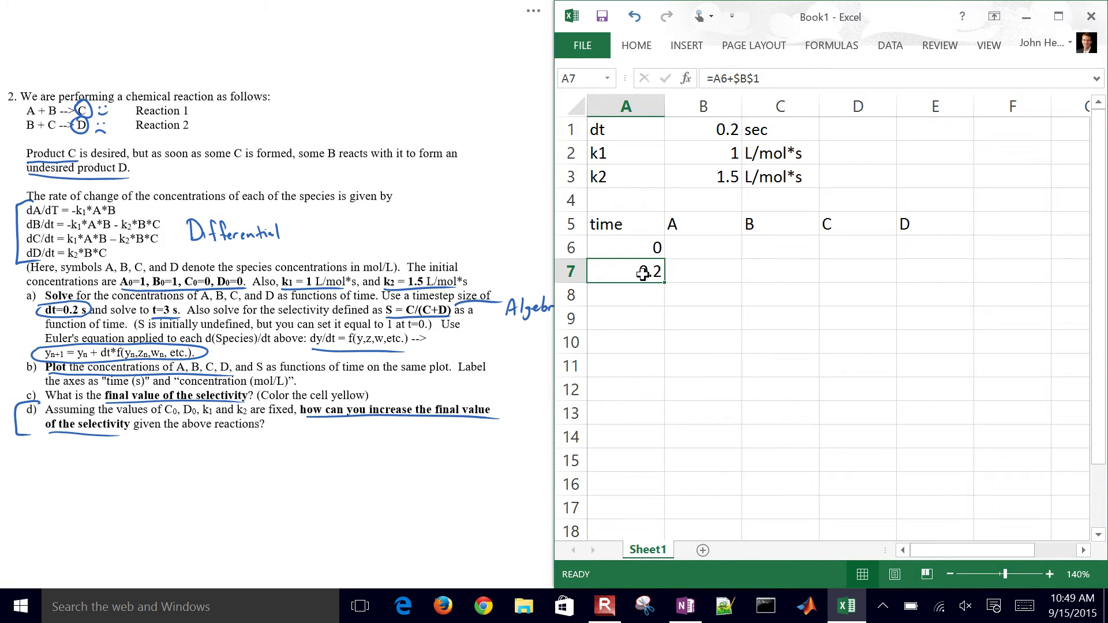
key(ctrl+c)
key(Down)
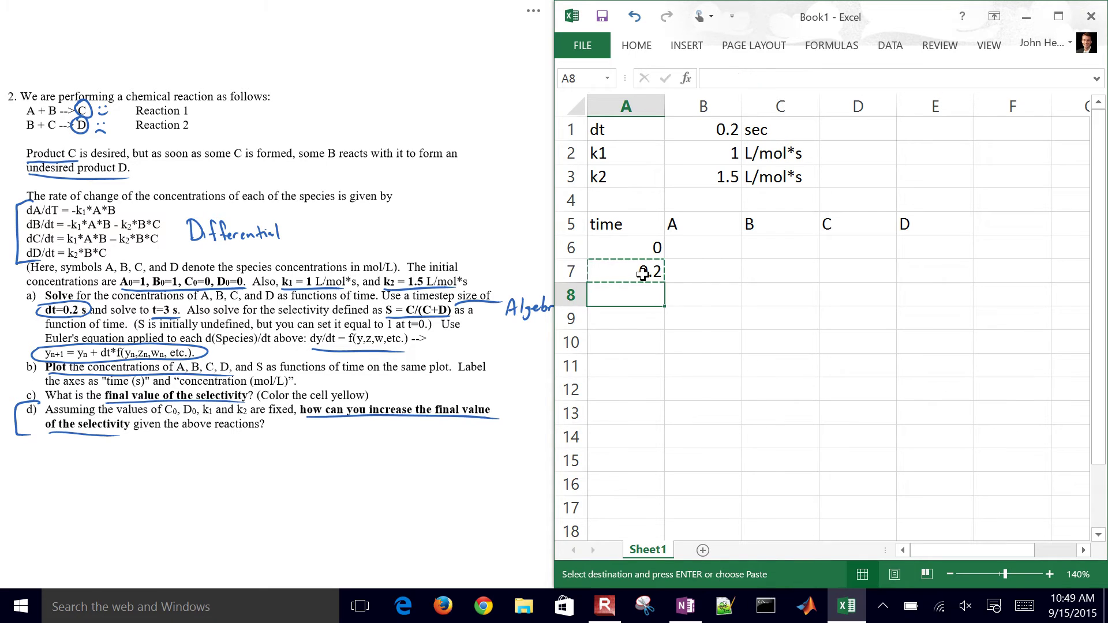
key(shift+Down)
key(shift+Down)
key(shift+Down)
key(shift+Down)
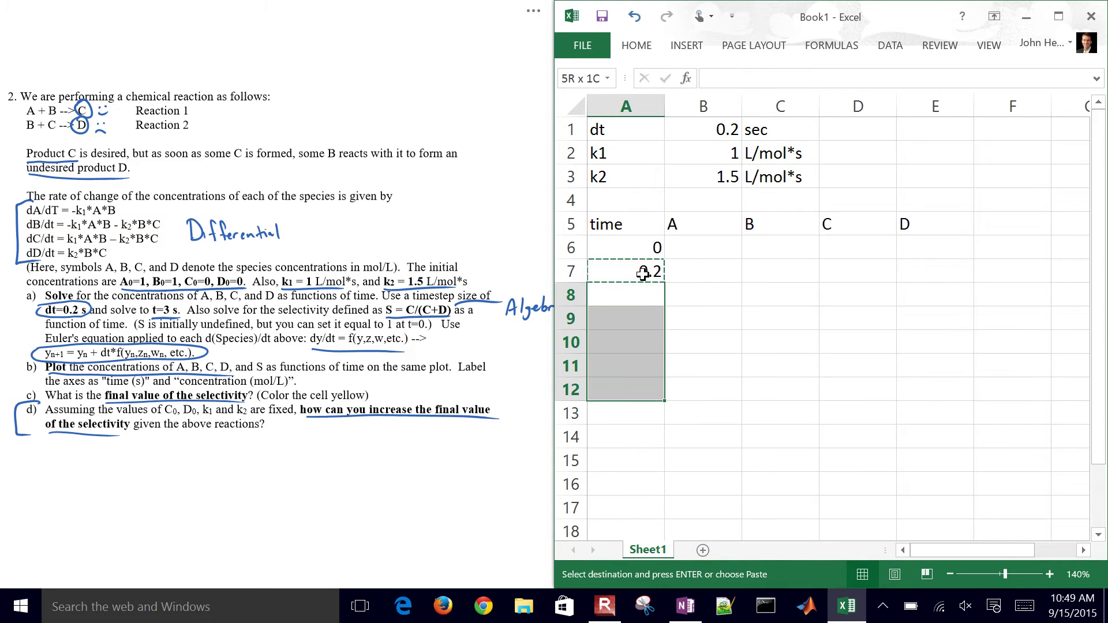
key(shift+Down)
key(shift+Down)
key(shift+Down)
key(ctrl+v)
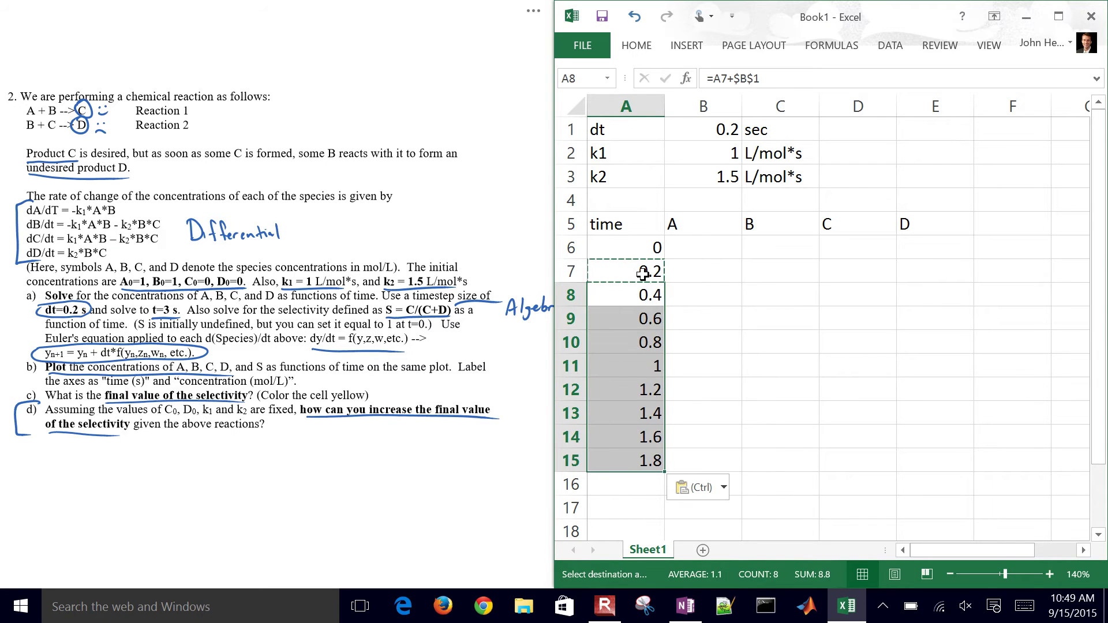
key(Down)
key(Down)
key(Down)
key(Down)
key(Down)
key(Down)
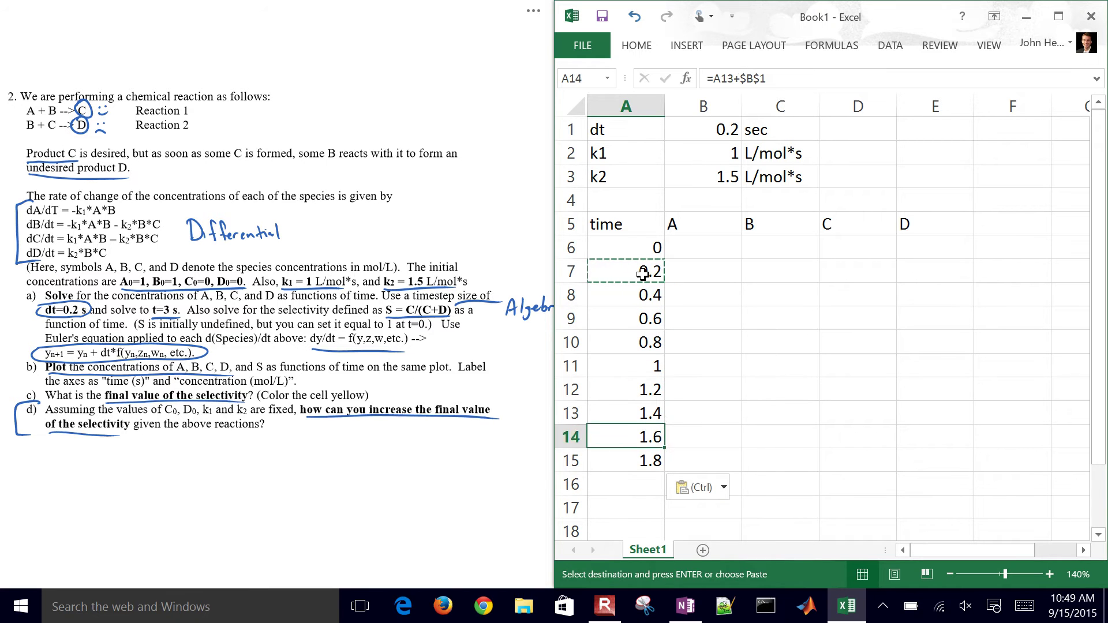
key(Down)
key(Down)
key(Up)
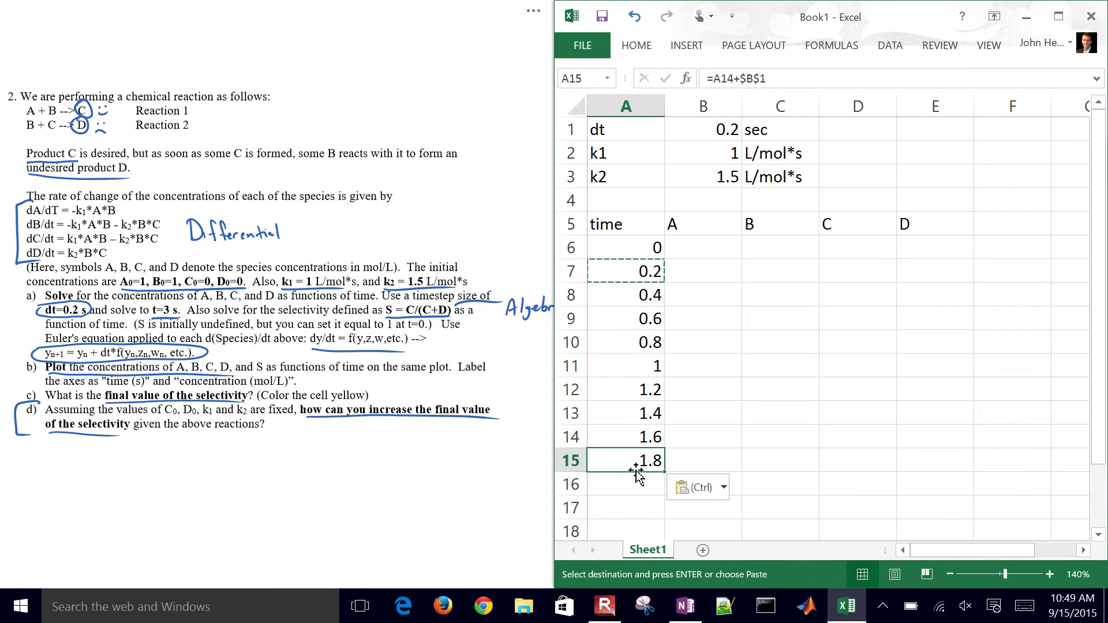
- Fill the time column down to 5.6, then delete all times beyond 3 seconds
drag(667, 469, 656, 495)
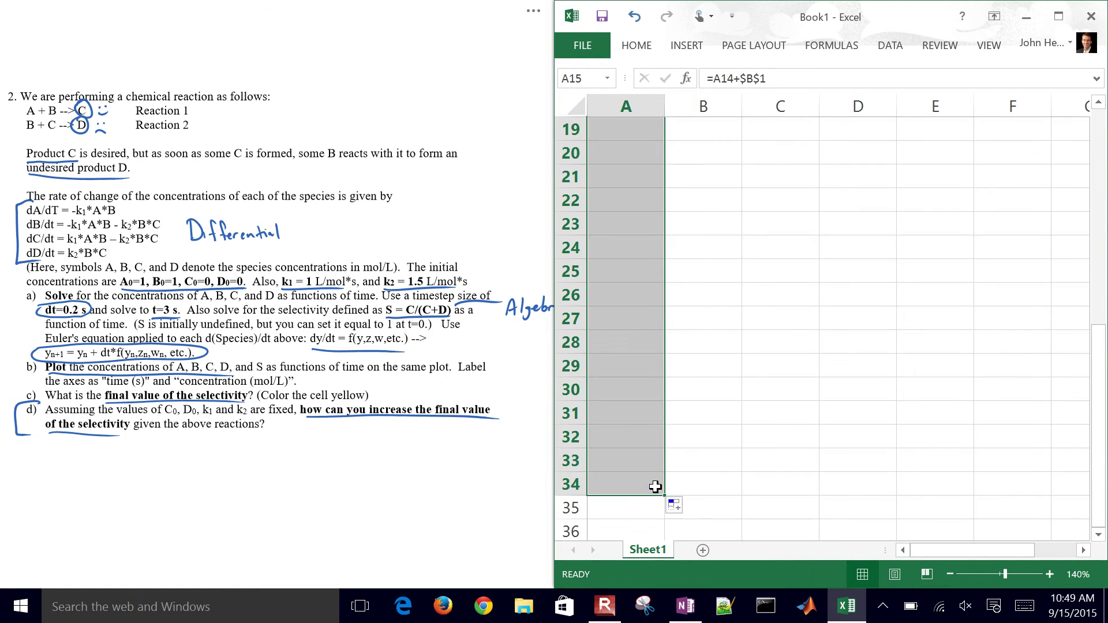
click(651, 200)
key(ctrl+shift+Down)
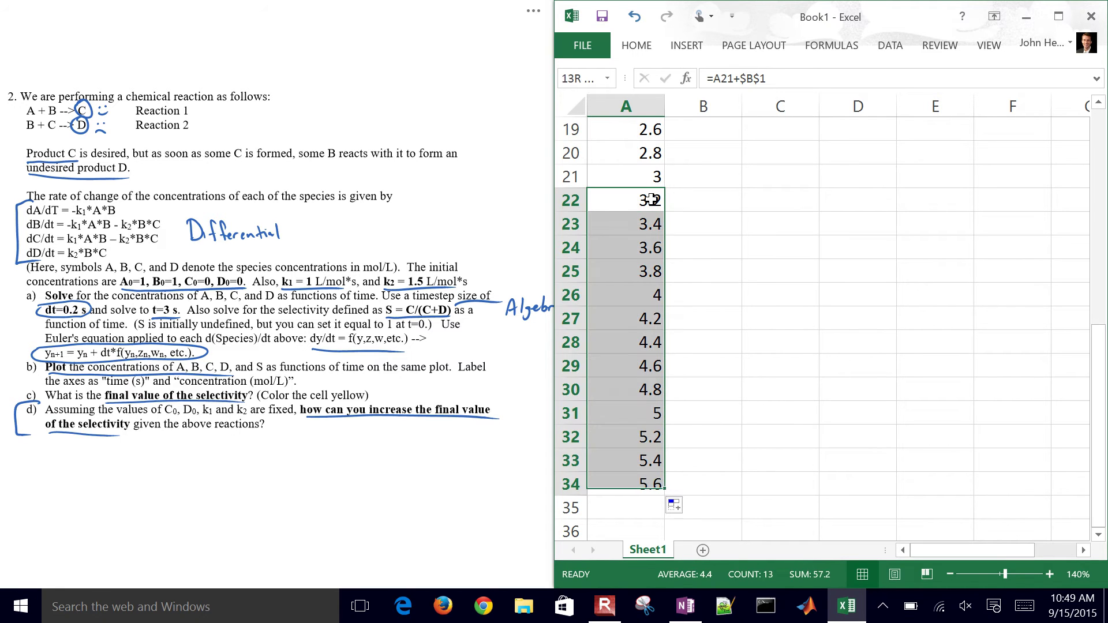
key(Delete)
key(Down)
key(Down)
key(Down)
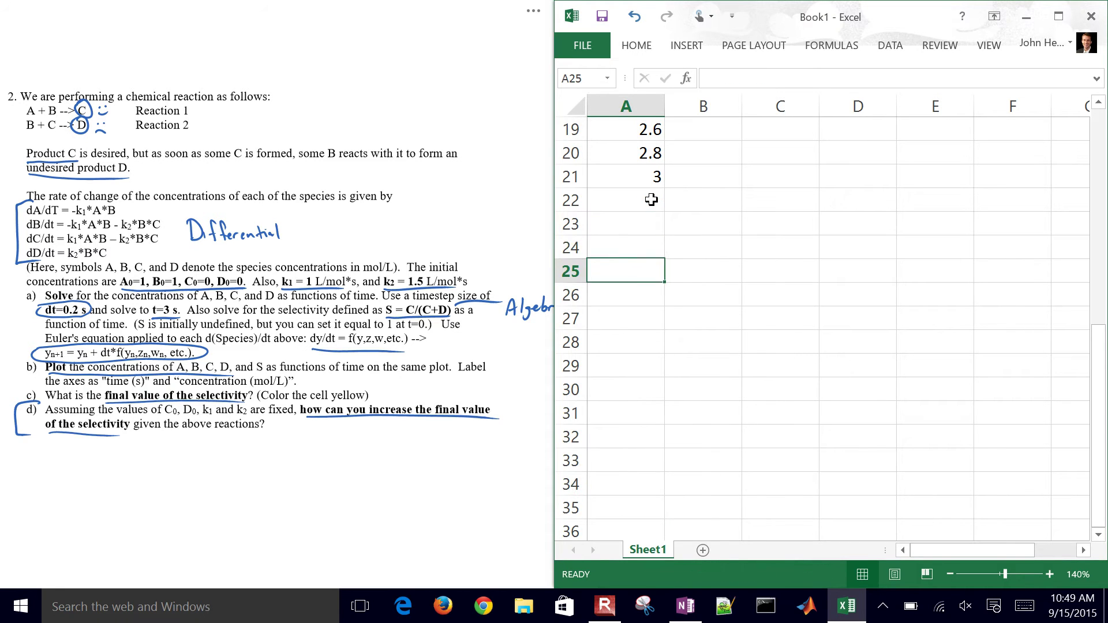
key(Up)
key(Up)
key(Up)
key(Up)
key(ctrl+Up)
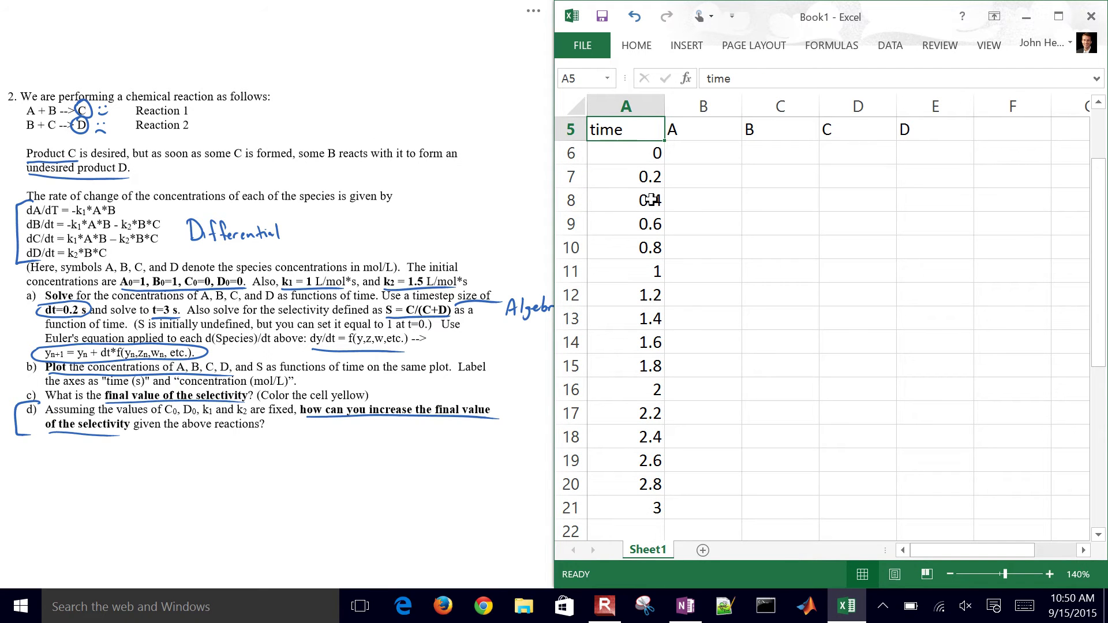
- Check the A header, rate constants and dt value, then return to OneNote
key(Down)
key(Right)
key(Up)
key(Up)
key(Up)
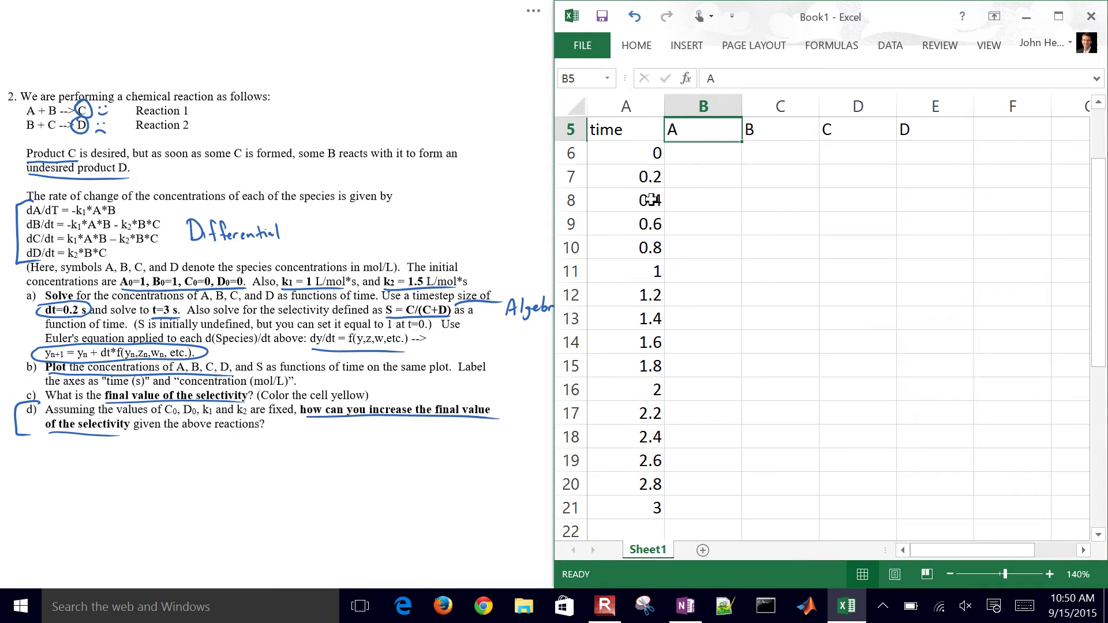
key(Up)
key(Up)
key(Down)
key(Down)
key(Down)
key(Down)
key(Down)
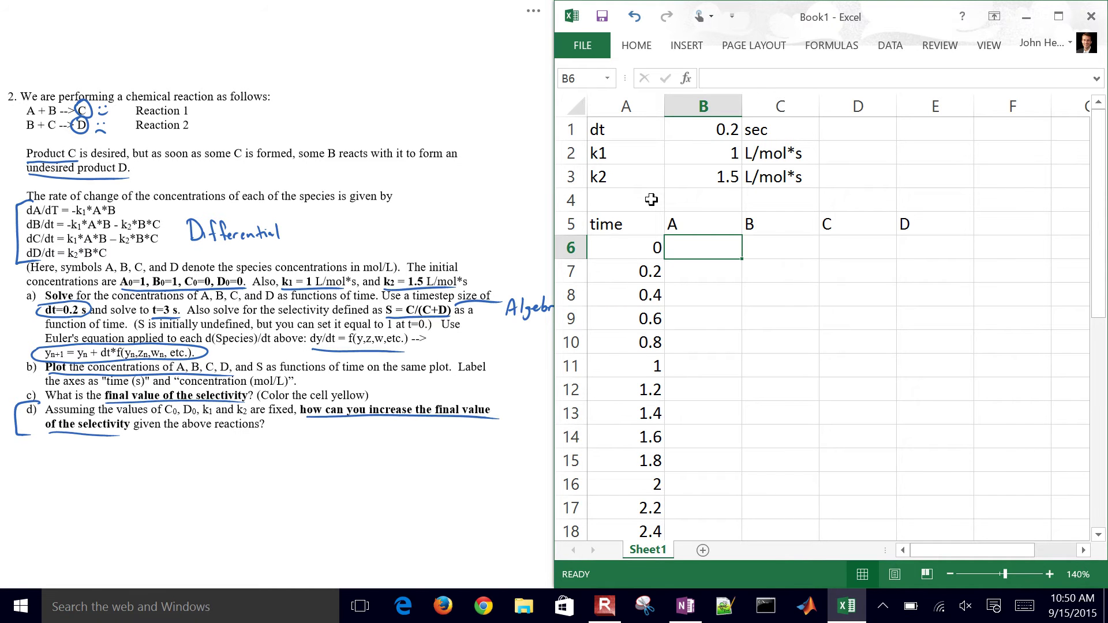
key(alt+Tab)
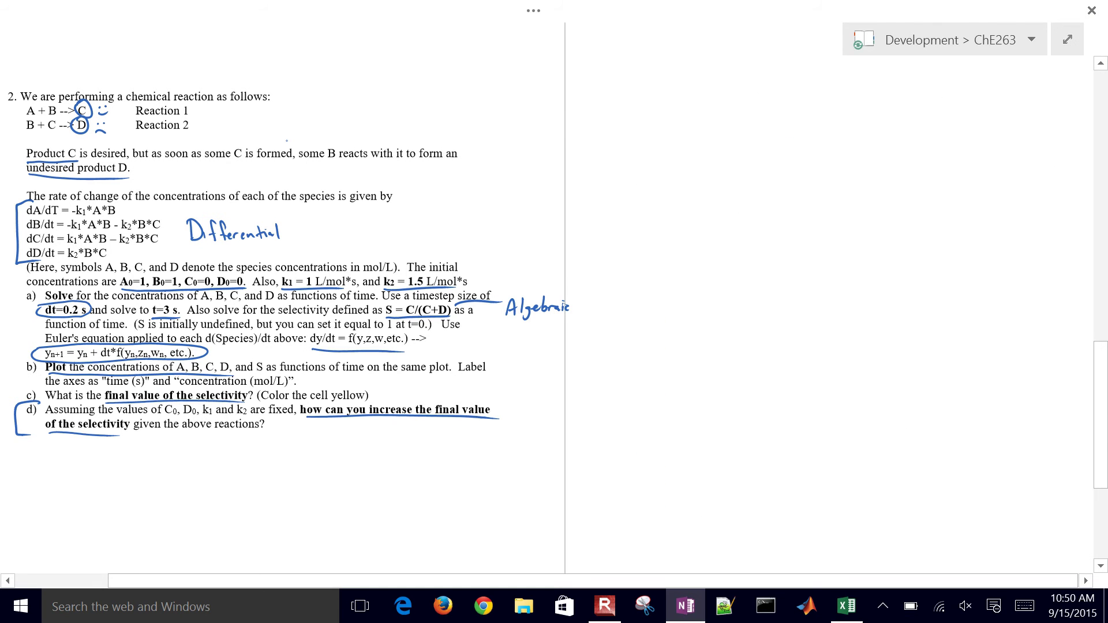
- Circle dA/dt and handwrite ΔA/Δt = (A_{i+1} − A_i) as a fraction numerator
scroll(462, 277, up, 5)
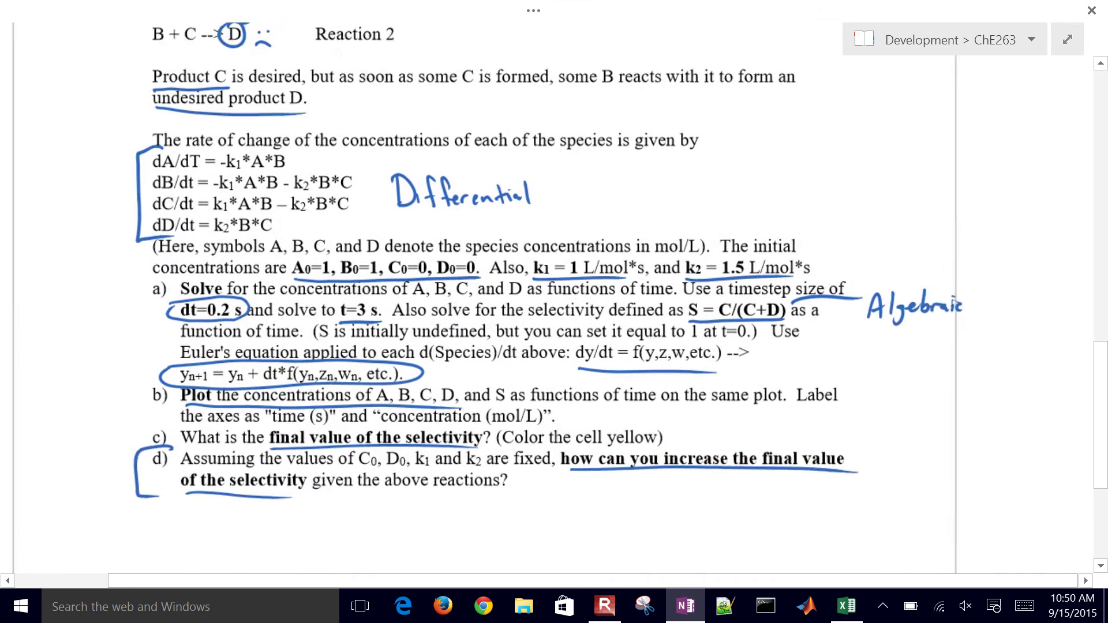
scroll(462, 277, up, 1)
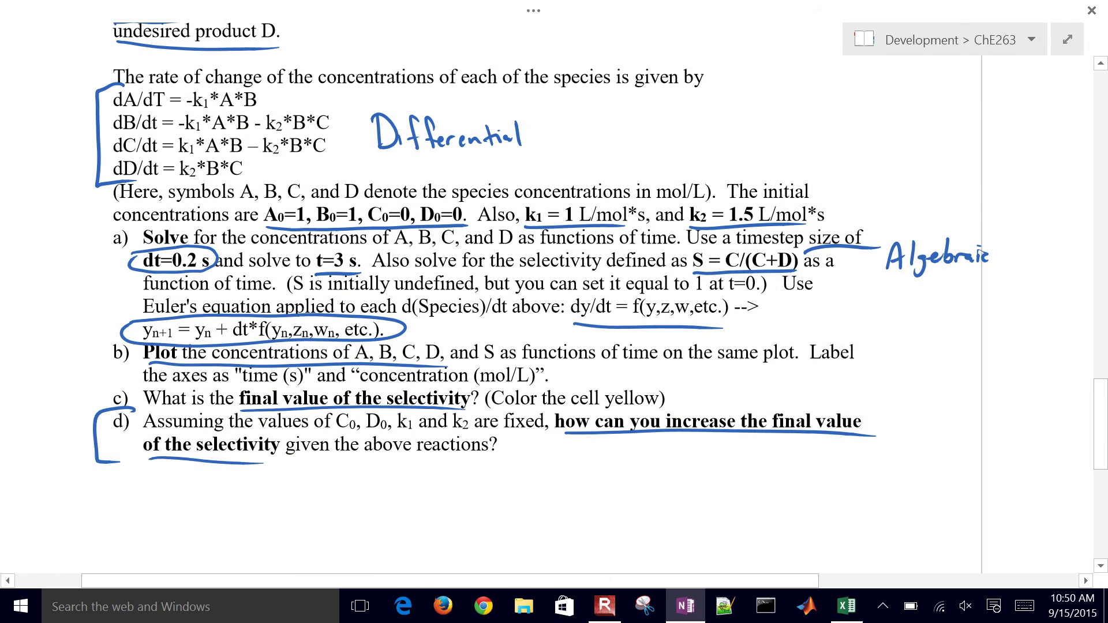
mouse_move(167, 86)
mouse_down()
mouse_move(293, 95)
mouse_move(113, 112)
mouse_move(99, 86)
mouse_up()
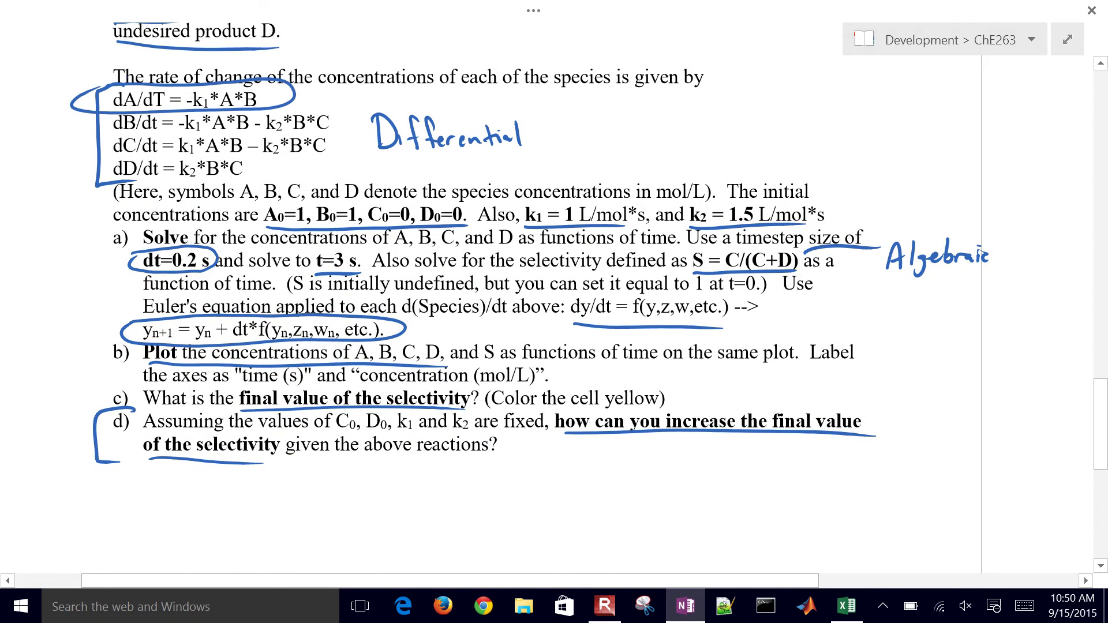
mouse_move(121, 511)
mouse_down()
mouse_move(132, 478)
mouse_move(138, 510)
mouse_up()
mouse_move(126, 499)
mouse_down()
mouse_move(142, 516)
mouse_move(158, 511)
mouse_up()
mouse_move(153, 506)
mouse_down()
mouse_move(165, 517)
mouse_move(195, 497)
mouse_up()
mouse_move(214, 486)
mouse_down()
mouse_move(206, 510)
mouse_move(223, 510)
mouse_up()
drag(209, 499, 220, 499)
drag(117, 521, 244, 518)
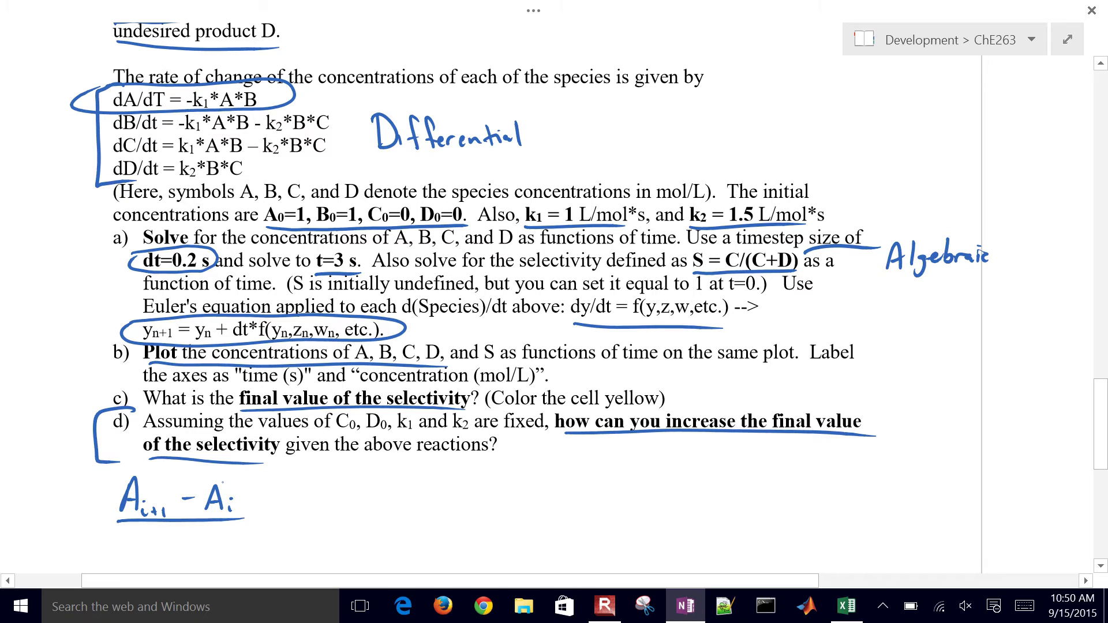
drag(84, 518, 97, 517)
drag(85, 525, 101, 524)
mouse_move(39, 492)
mouse_down()
mouse_move(53, 511)
mouse_move(40, 491)
mouse_up()
mouse_move(56, 512)
mouse_down()
mouse_move(64, 488)
mouse_move(72, 510)
mouse_up()
drag(59, 502, 69, 502)
drag(24, 520, 73, 519)
drag(35, 529, 25, 549)
mouse_move(26, 549)
mouse_down()
mouse_move(47, 548)
mouse_move(37, 528)
mouse_up()
drag(50, 530, 55, 552)
drag(46, 539, 57, 537)
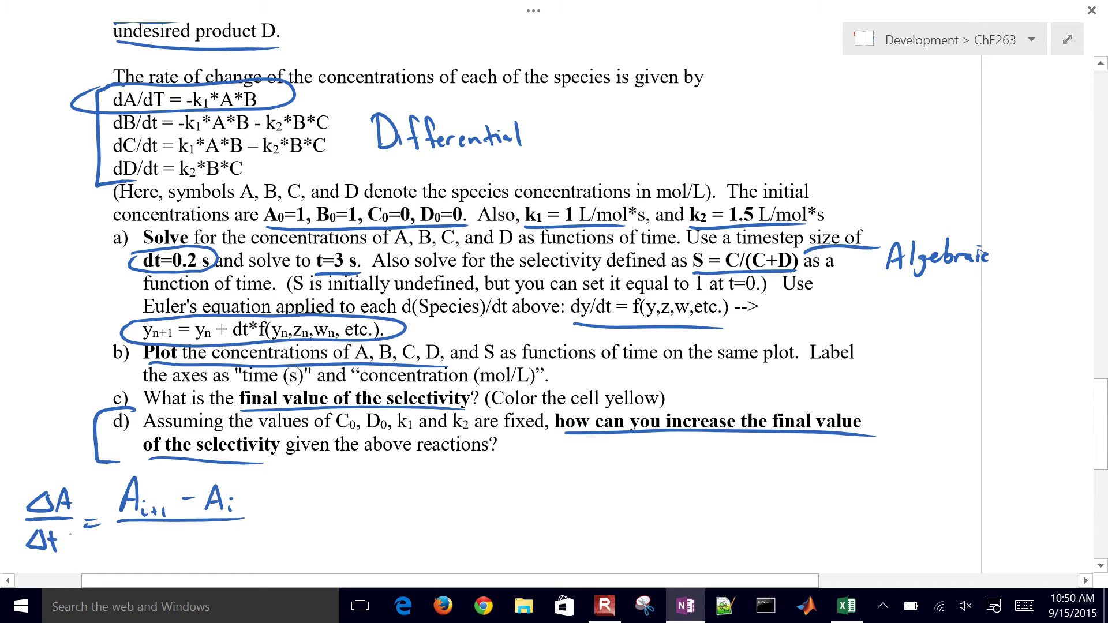
- Write the denominator t_{i+1} − t_i and set the fraction equal to −k A_i B_i
drag(137, 528, 139, 552)
mouse_move(130, 540)
mouse_down()
mouse_move(143, 538)
mouse_move(148, 555)
mouse_move(163, 549)
mouse_up()
drag(158, 544, 160, 553)
mouse_move(167, 545)
mouse_down()
mouse_move(168, 555)
mouse_move(190, 542)
mouse_move(200, 551)
mouse_up()
drag(196, 543, 214, 554)
drag(267, 514, 337, 511)
mouse_move(349, 497)
mouse_down()
mouse_move(348, 519)
mouse_move(371, 529)
mouse_move(406, 519)
mouse_up()
drag(393, 509, 404, 508)
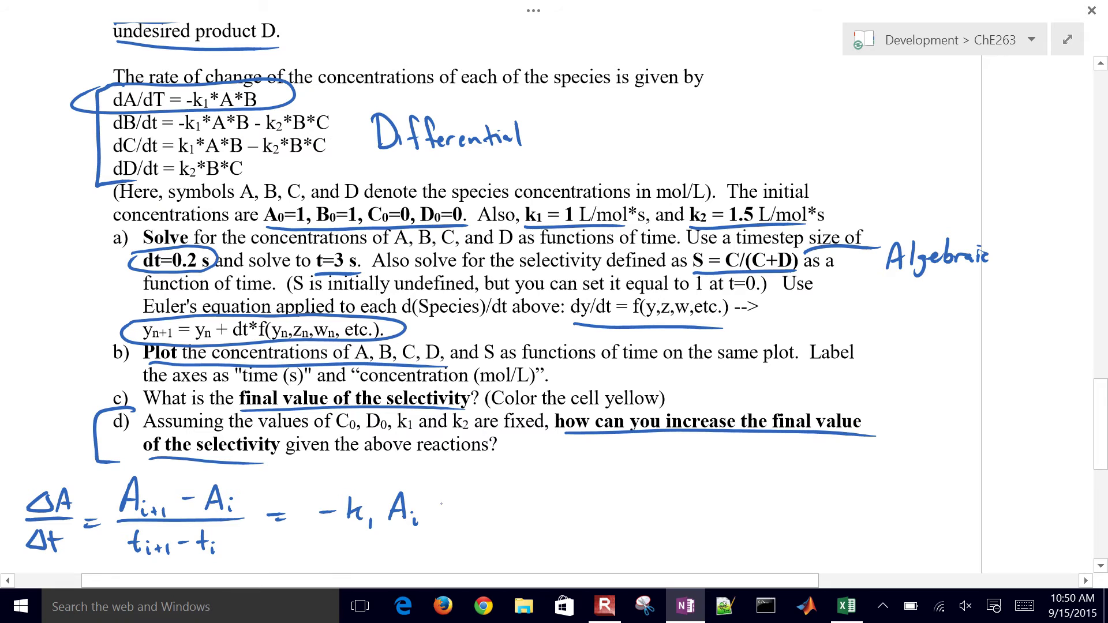
drag(439, 496, 436, 518)
drag(439, 497, 441, 519)
drag(465, 520, 465, 527)
- Circle A_{i+1} and write the rearranged update A_{i+1} = (−k A_i B_i)Δt + A_i
mouse_move(109, 471)
mouse_down()
mouse_move(184, 477)
mouse_move(115, 465)
mouse_move(53, 434)
mouse_move(119, 324)
mouse_up()
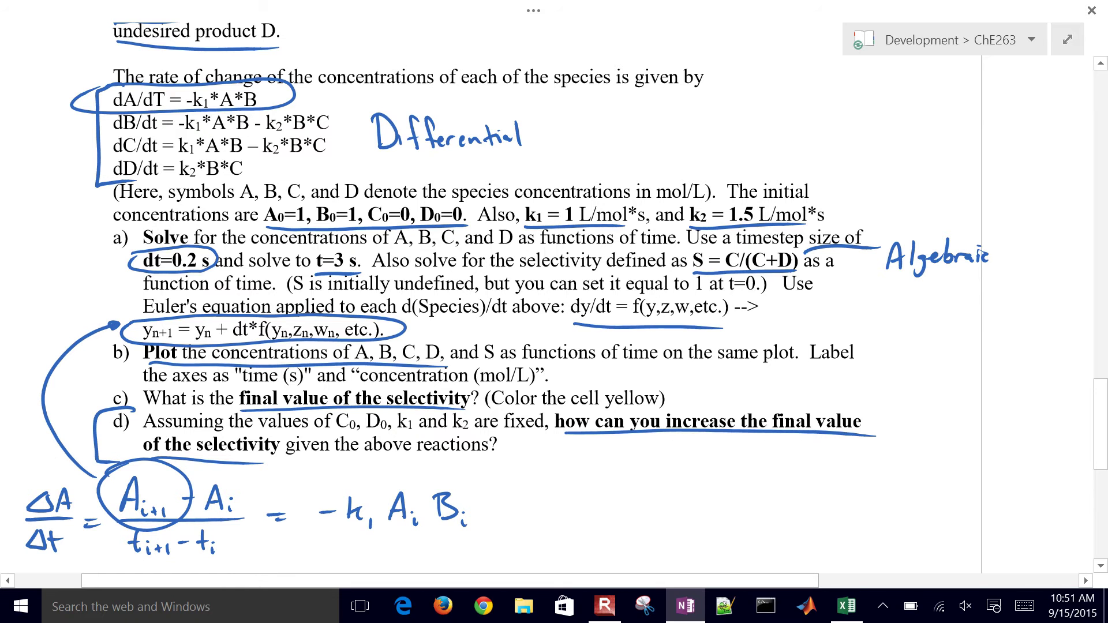
mouse_move(544, 526)
mouse_down()
mouse_move(560, 527)
mouse_move(555, 512)
mouse_up()
drag(568, 520, 582, 520)
mouse_move(578, 514)
mouse_down()
mouse_move(591, 529)
mouse_move(625, 503)
mouse_up()
mouse_move(617, 511)
mouse_down()
mouse_move(680, 504)
mouse_move(696, 514)
mouse_up()
mouse_move(707, 501)
mouse_down()
mouse_move(708, 515)
mouse_move(731, 507)
mouse_up()
drag(738, 511, 748, 515)
mouse_move(747, 492)
mouse_down()
mouse_move(763, 503)
mouse_move(752, 516)
mouse_up()
drag(771, 510, 773, 523)
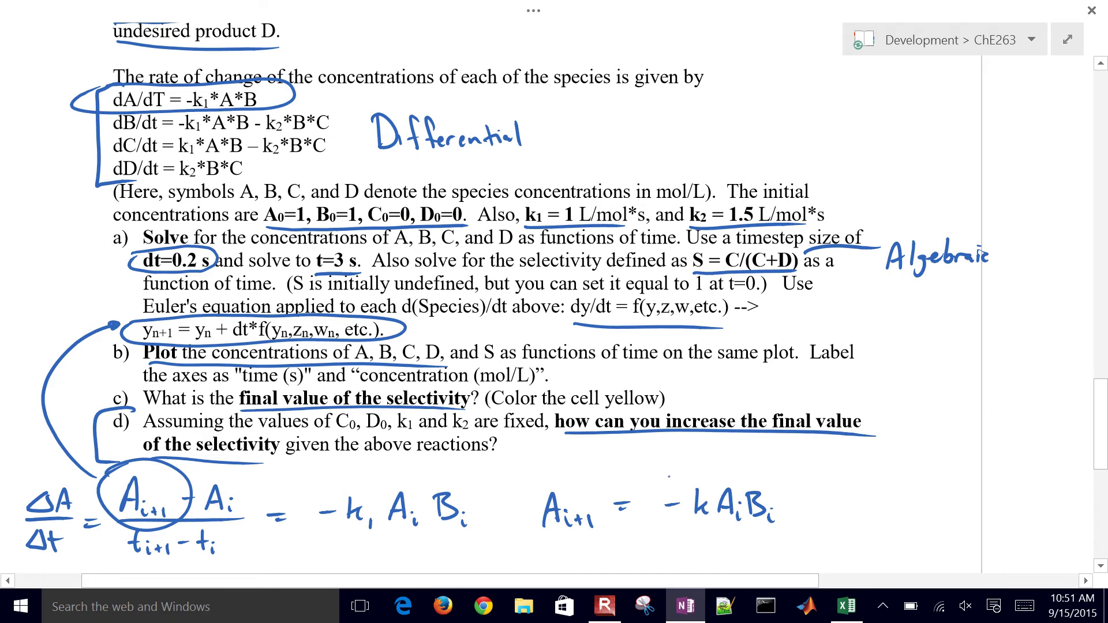
drag(668, 476, 663, 522)
drag(762, 474, 774, 526)
mouse_move(796, 510)
mouse_down()
mouse_move(811, 494)
mouse_move(798, 511)
mouse_up()
drag(826, 484, 833, 510)
drag(820, 496, 866, 506)
drag(858, 498, 911, 513)
drag(897, 501, 924, 518)
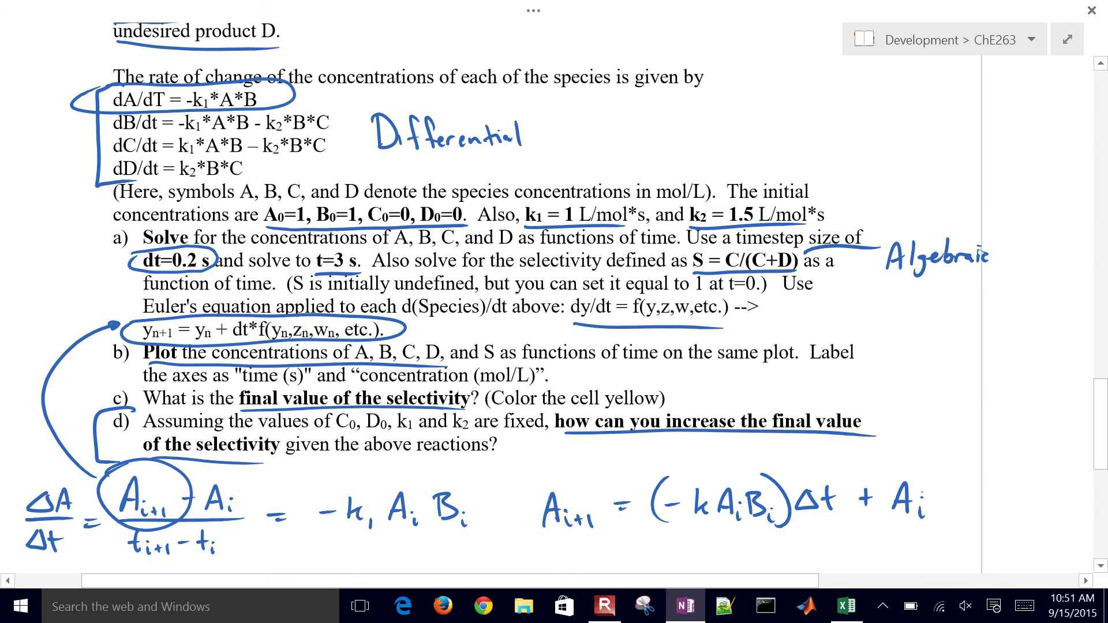
- Switch between the notes and Excel, ending with the Excel sheet in front
key(alt+Tab)
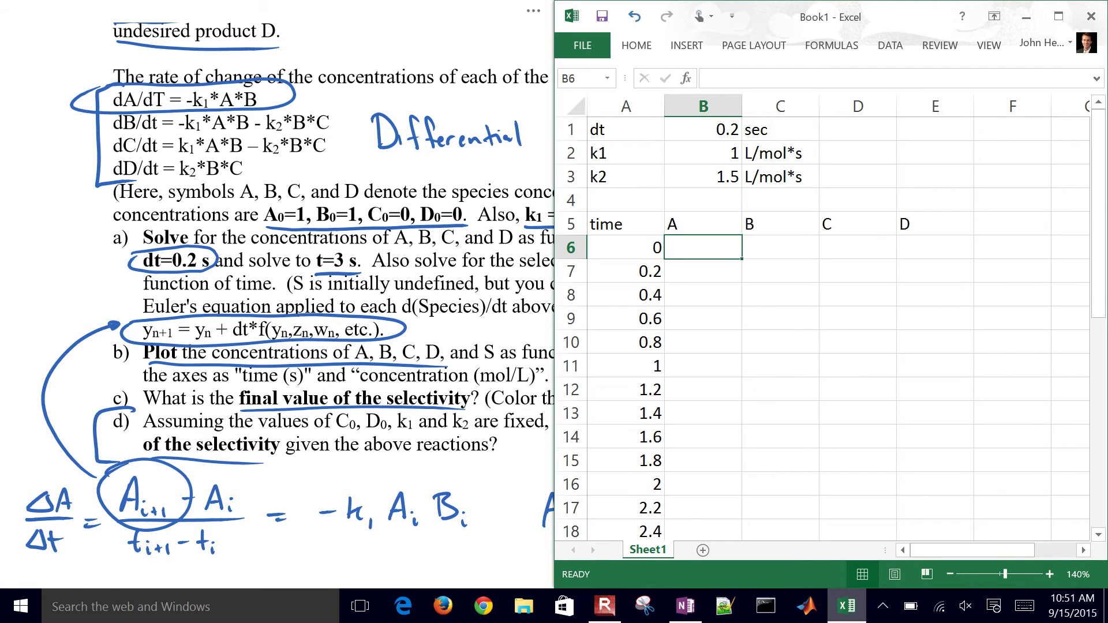
key(alt+Tab)
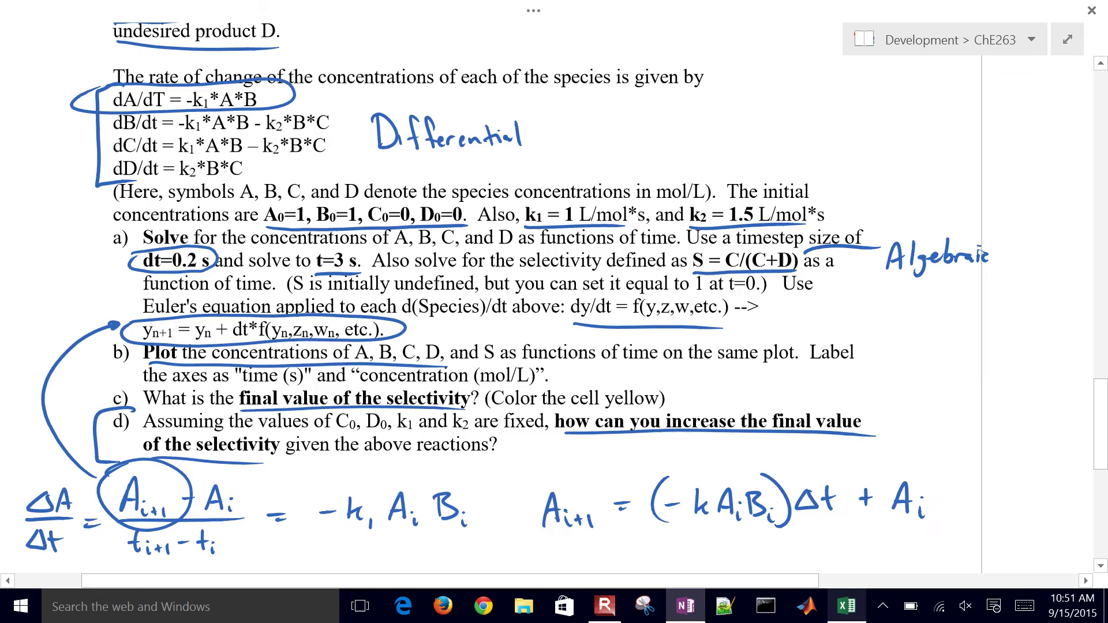
ctrl+scroll(404, 288, down, 5)
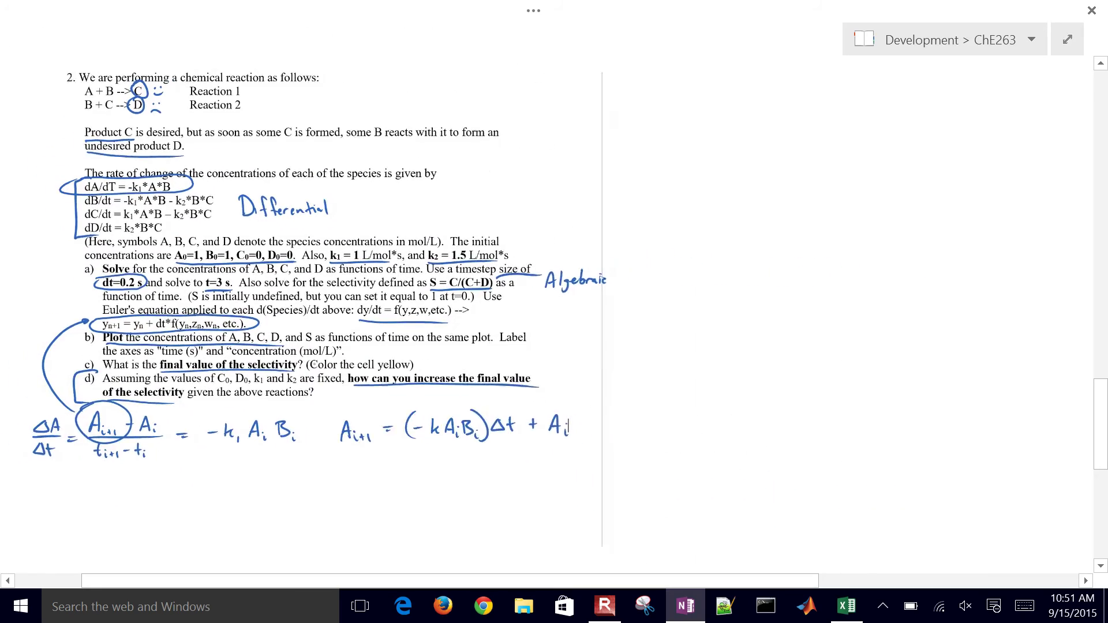
ctrl+scroll(289, 312, down, 3)
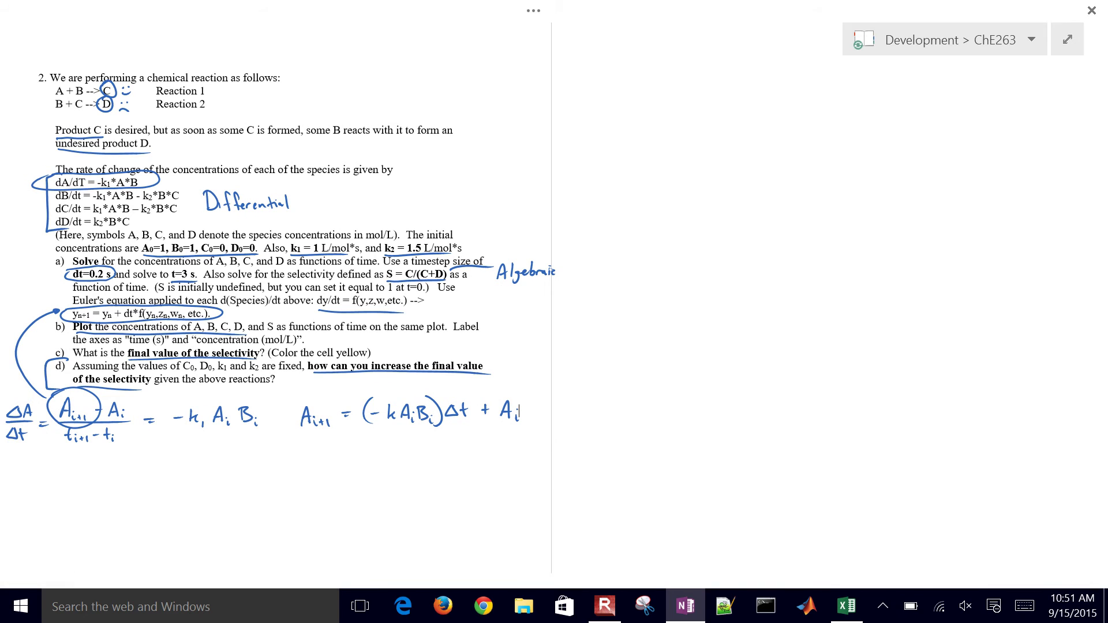
key(alt+Tab)
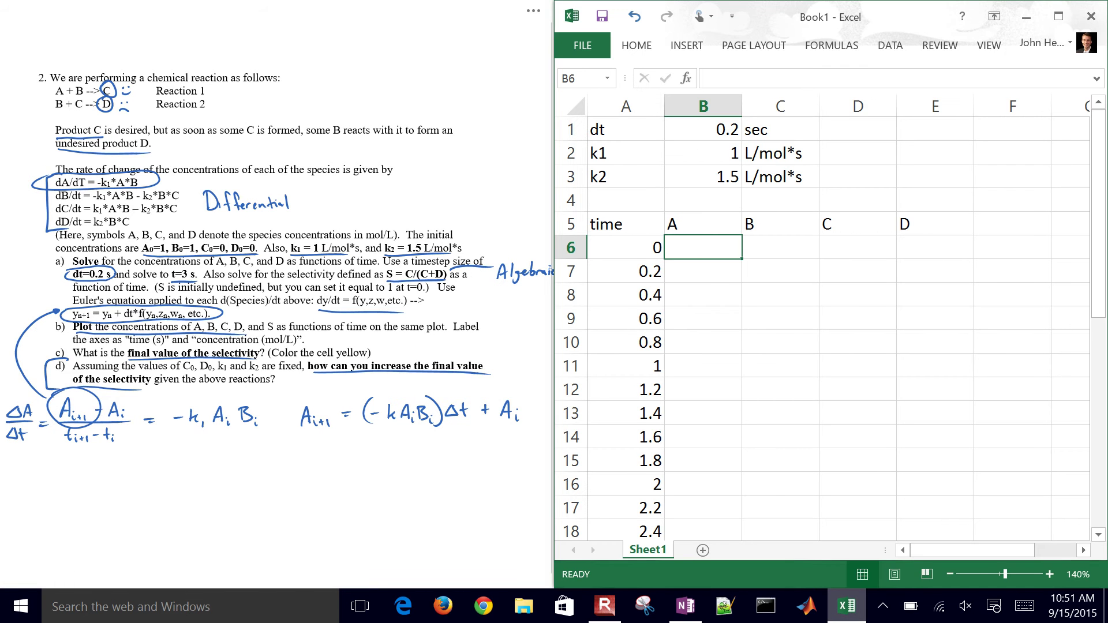
- Enter starting concentrations 1, 1, 0, 0 for A–D in B6:E6
click(702, 247)
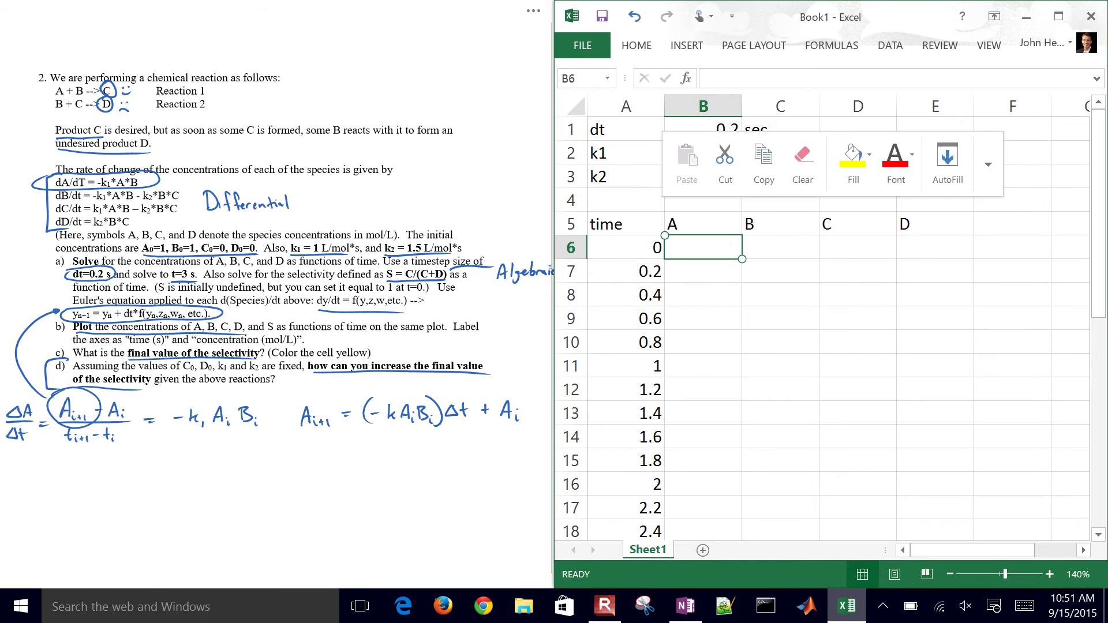
text(1)
key(Tab)
text(1)
key(Tab)
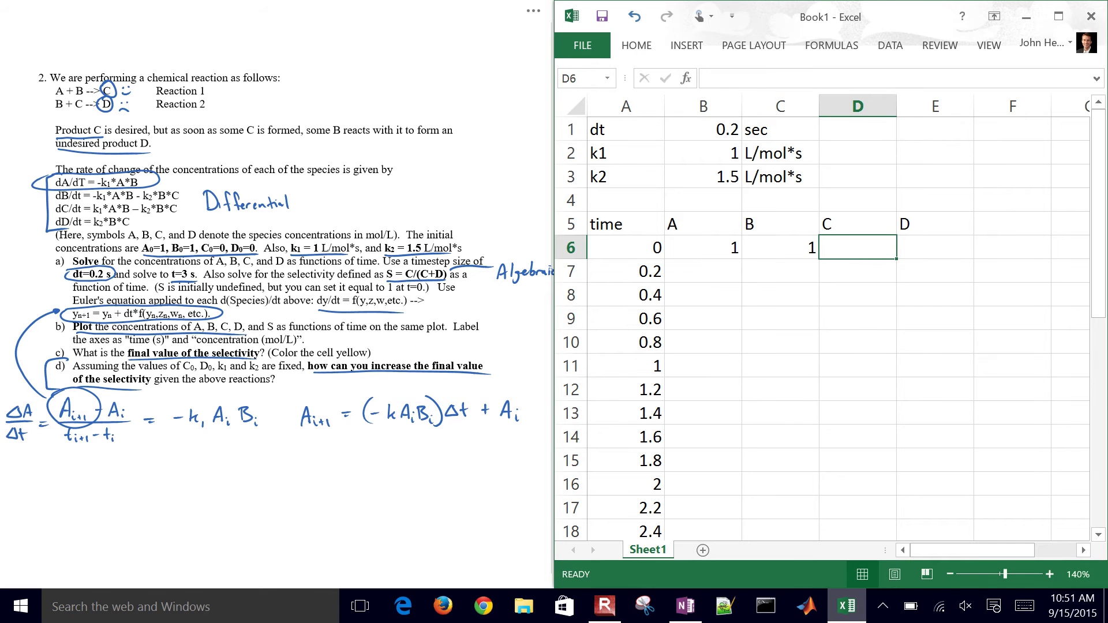
text(0)
key(Tab)
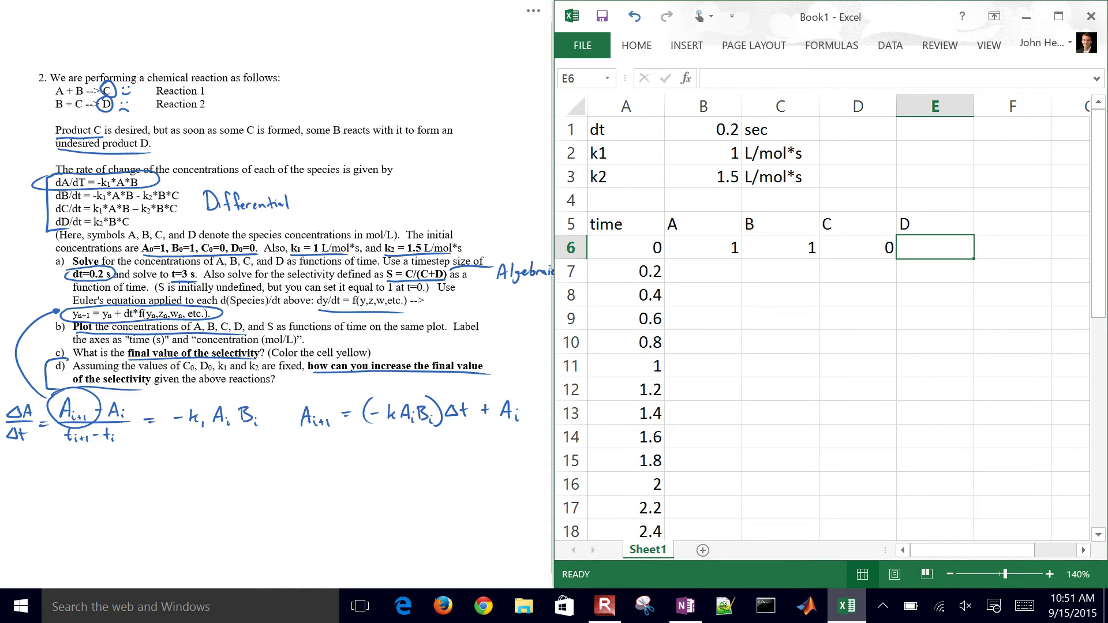
text(0)
key(Return)
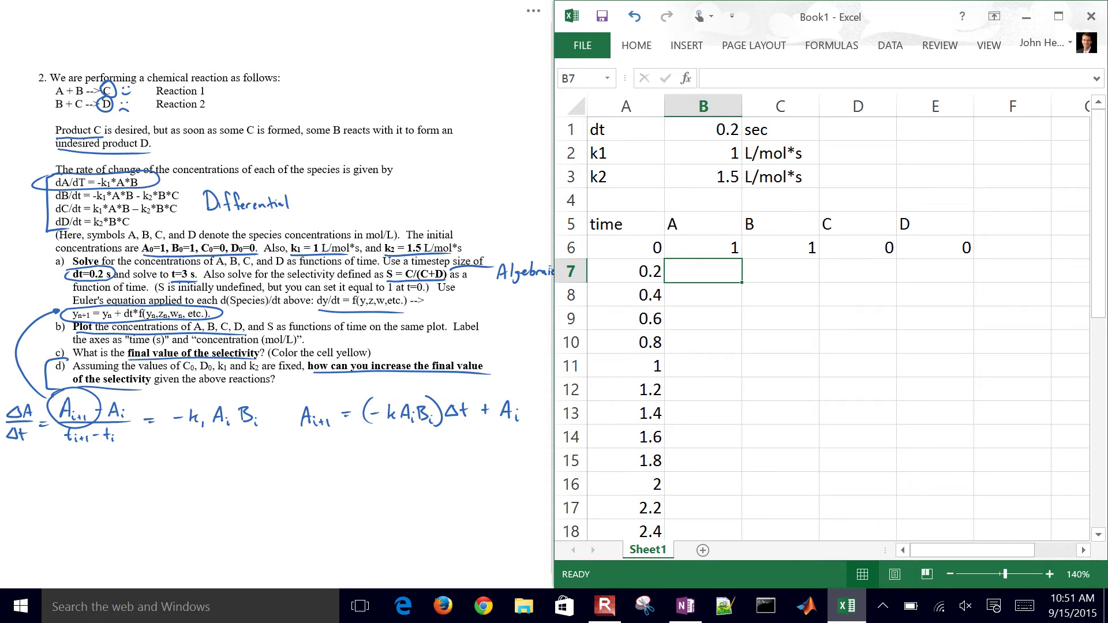
- Start B7's formula with the rate term (-$B$2*B6*C6)
text(=)
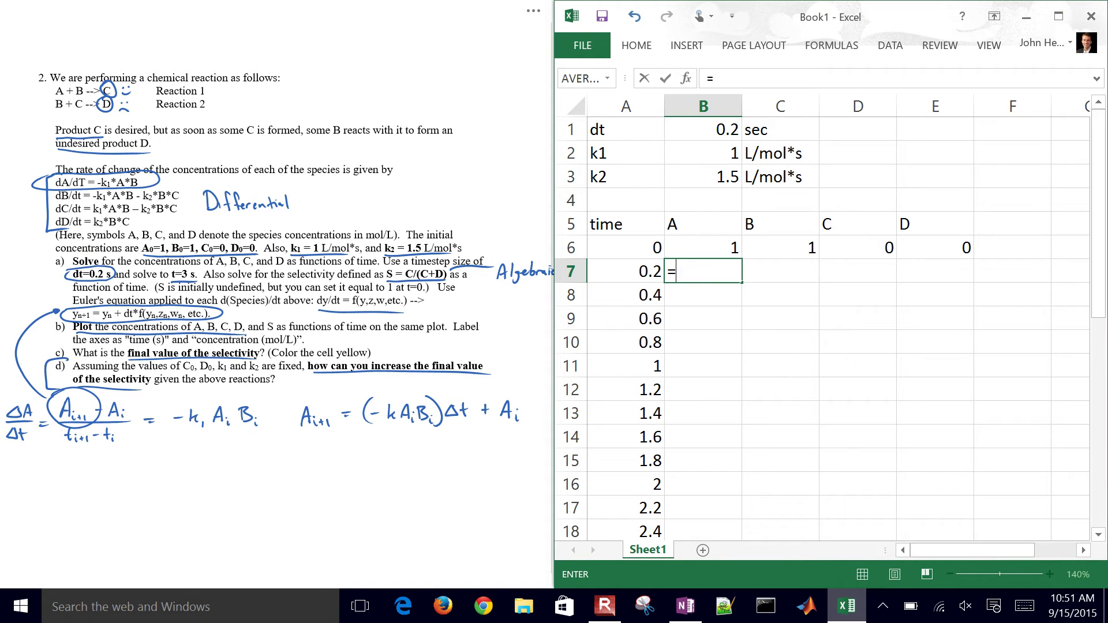
text(-)
key(BackSpace)
text((-)
click(703, 152)
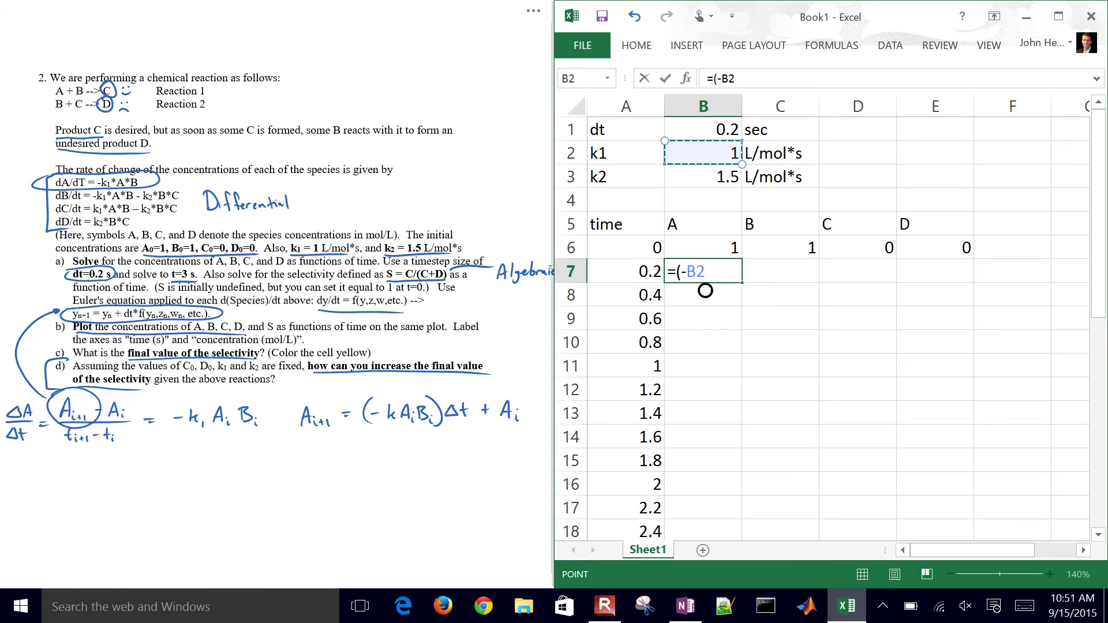
key(F4)
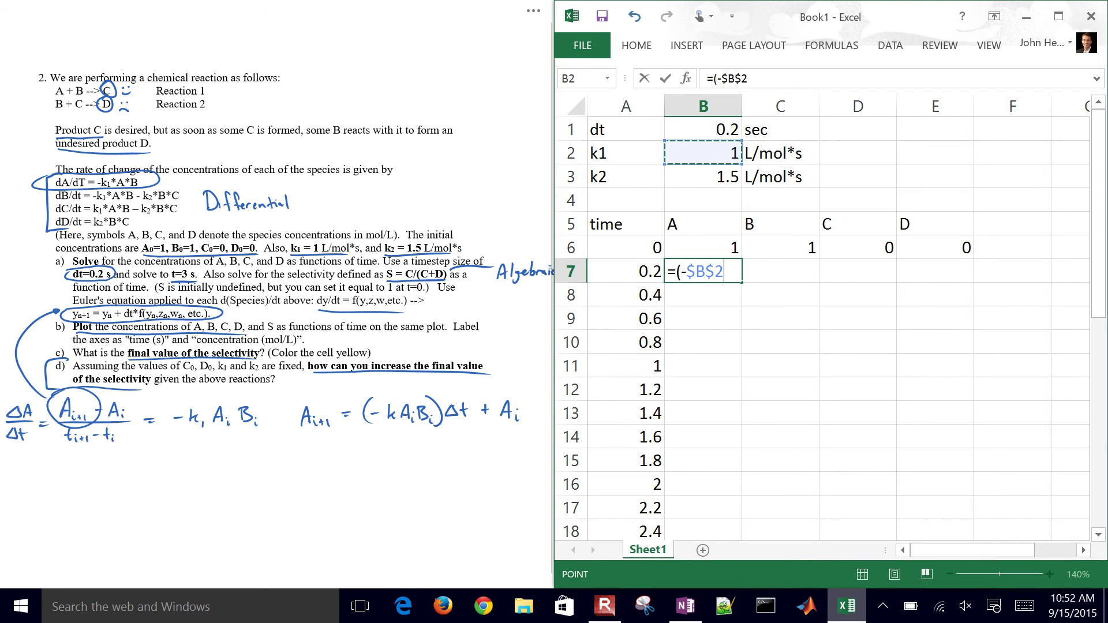
text(*)
key(Up)
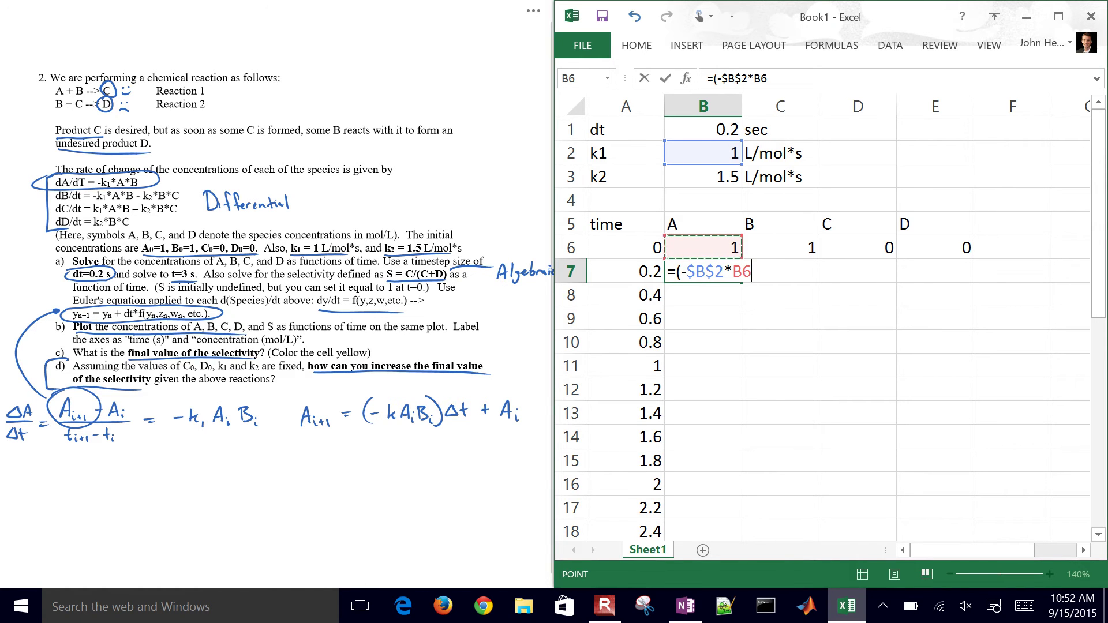
text(*)
key(Up)
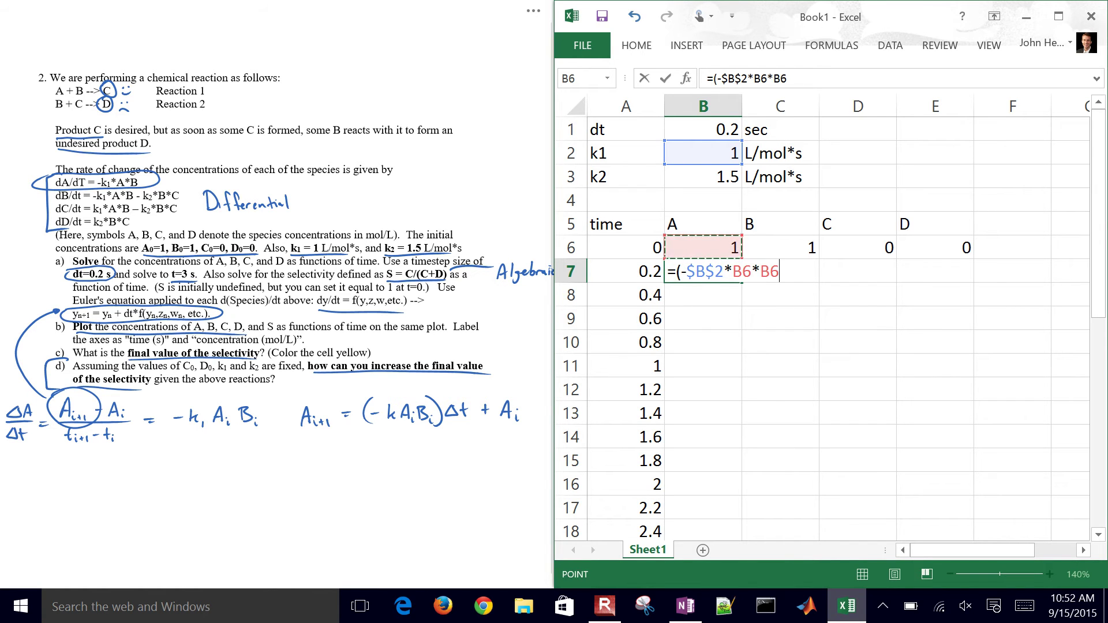
key(Right)
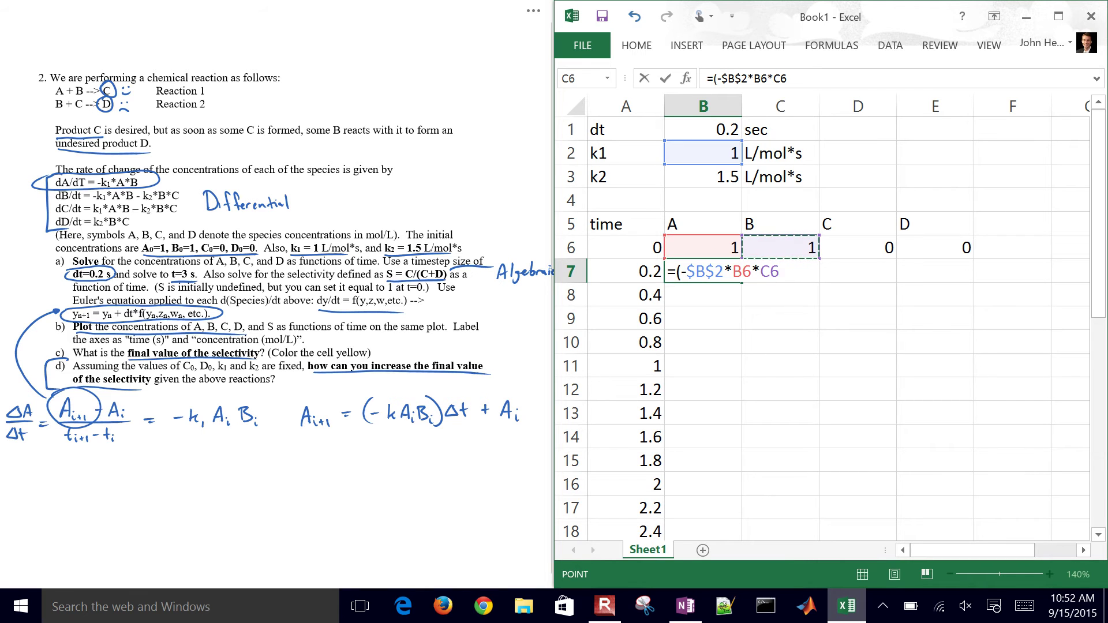
text()*)
- Finish B7 as *$B$1+B6 so A at 0.2 s computes 0.8
key(Left)
key(Right)
key(Up)
key(Up)
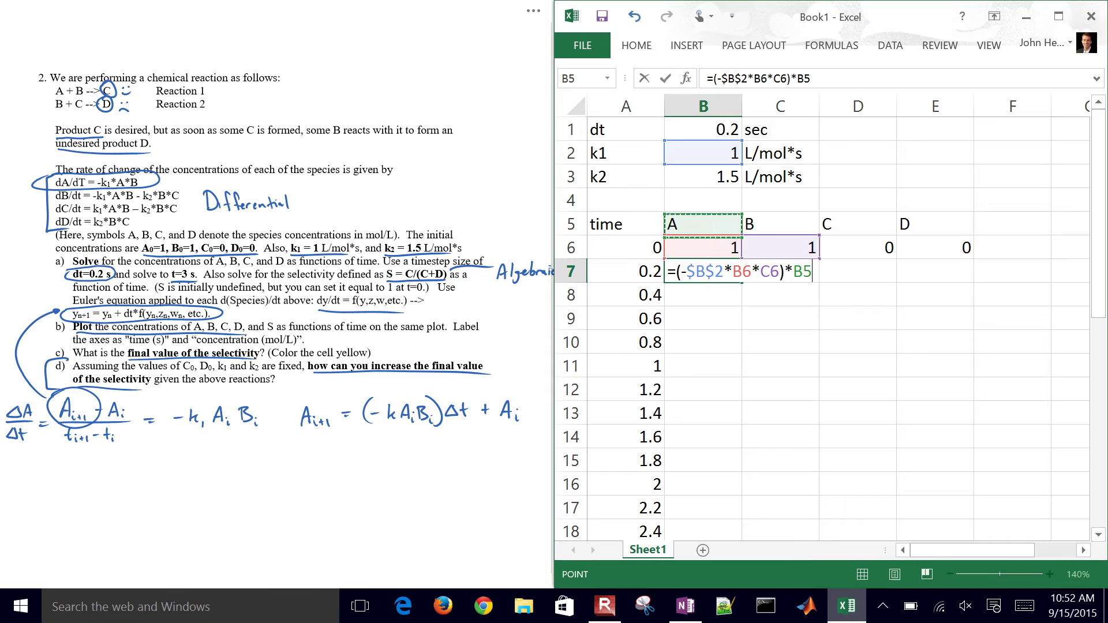
key(Up)
key(Up)
key(Up)
key(Up)
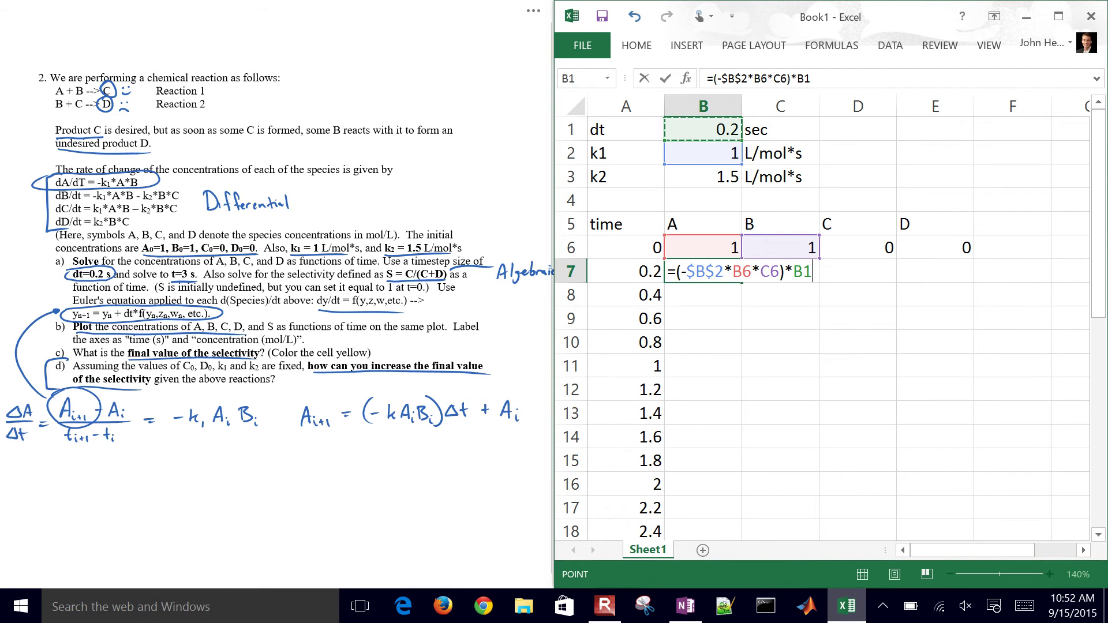
key(F4)
text(+)
key(Left)
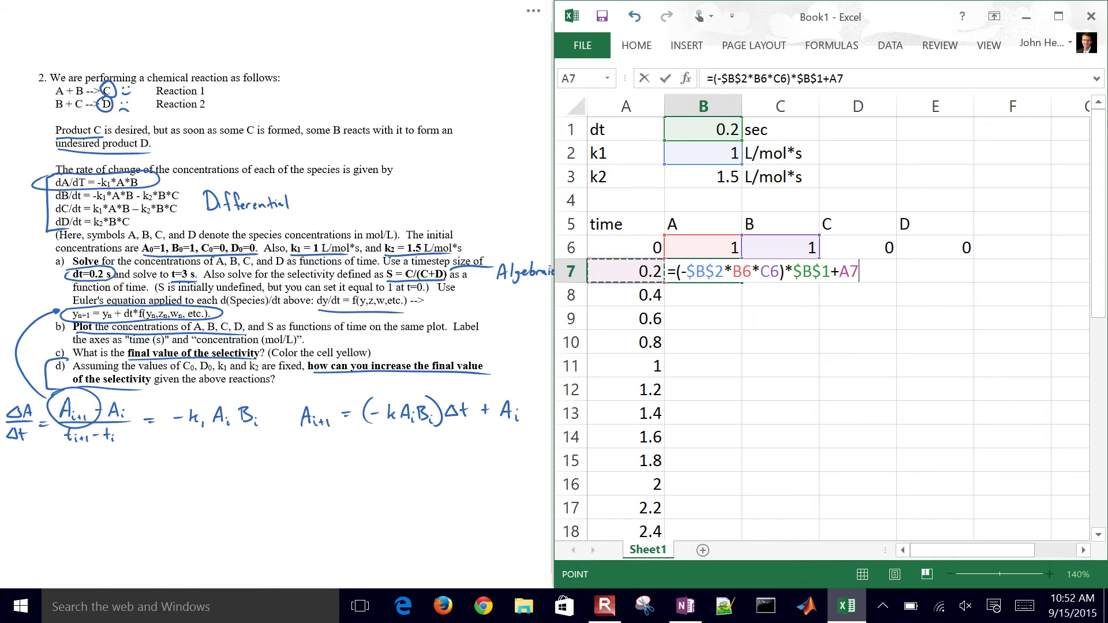
key(Up)
key(Right)
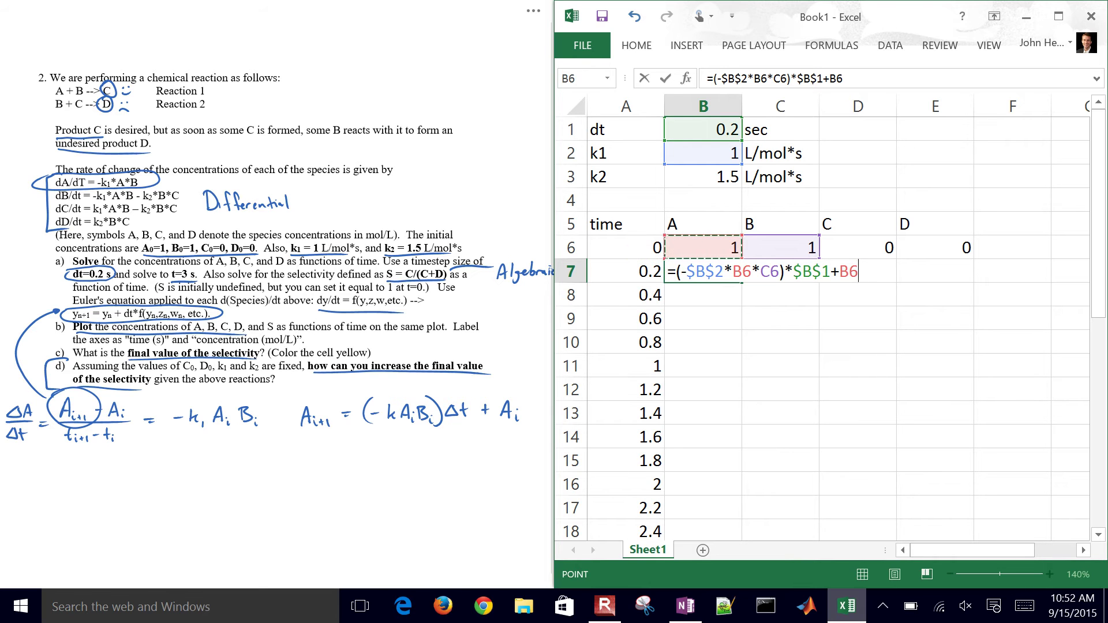
key(Return)
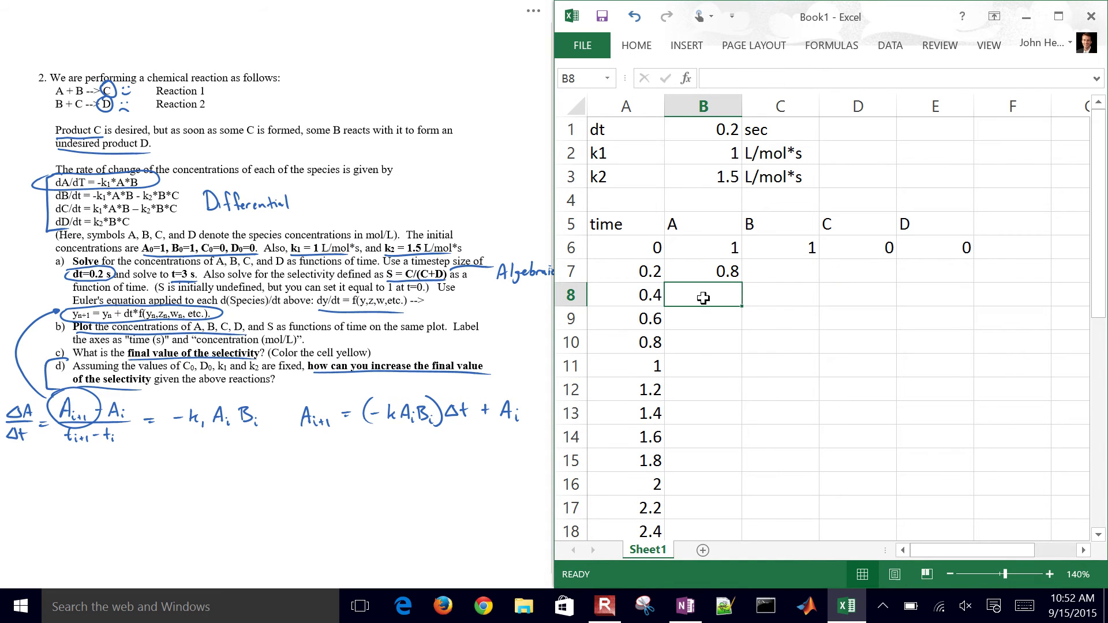
- Fill B7's formula down to B18 and verify the copied formula in B8
click(733, 272)
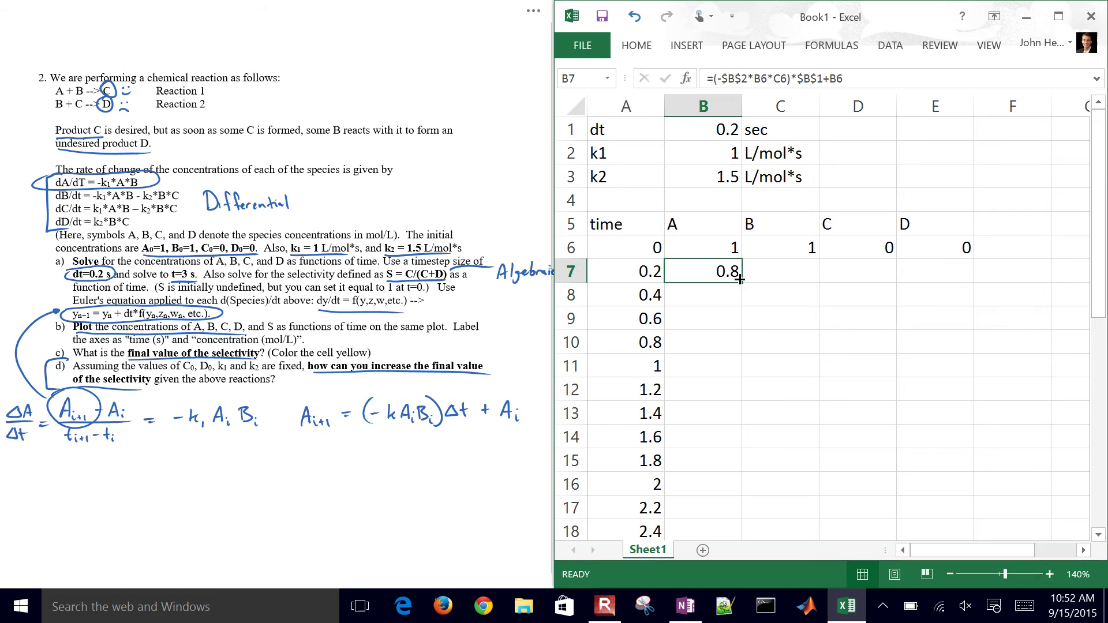
double_click(740, 281)
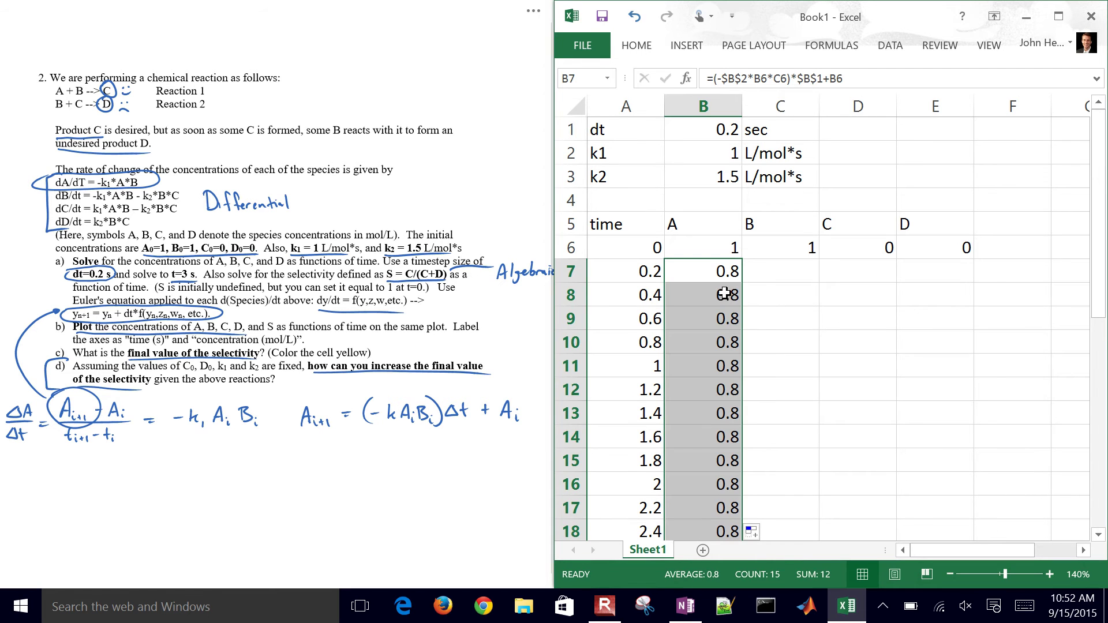
double_click(718, 301)
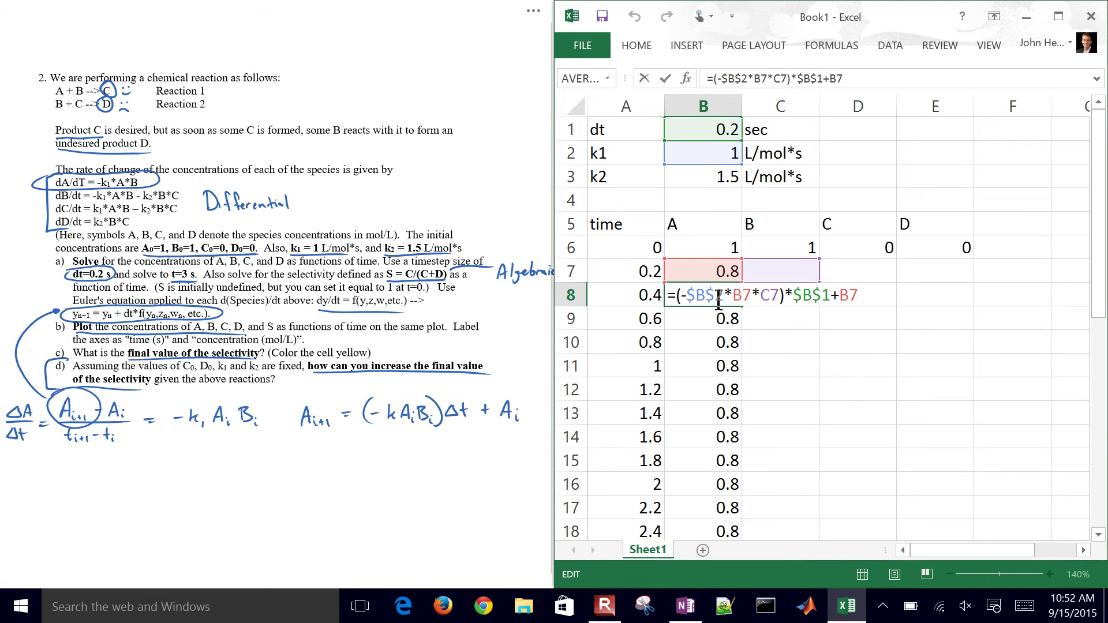
key(Return)
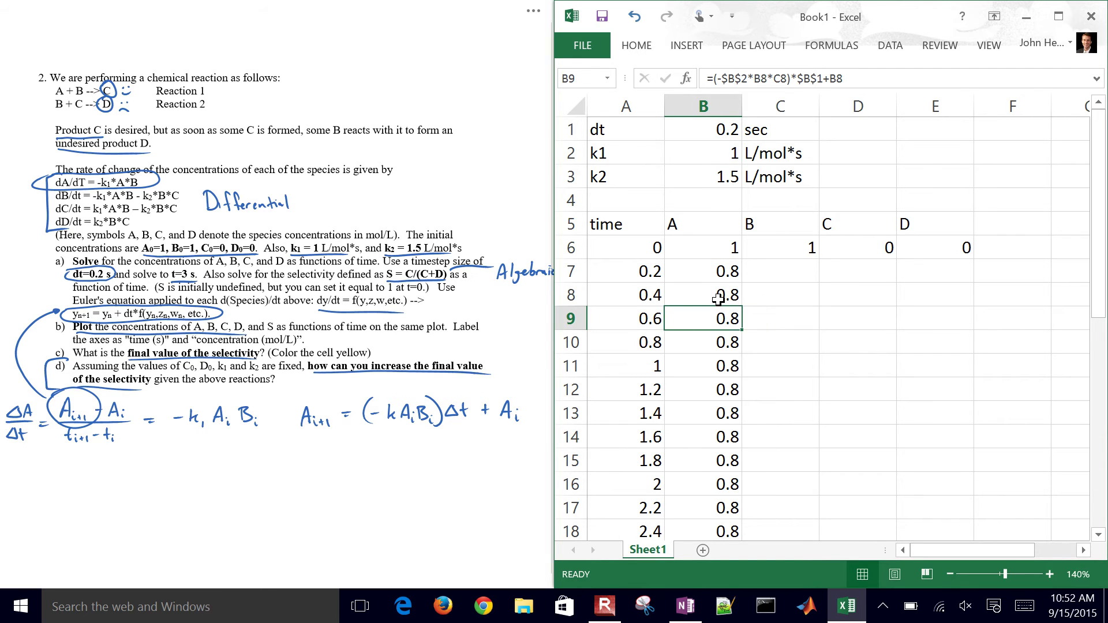
key(Right)
key(Up)
key(Up)
key(shift+Down)
key(shift+Down)
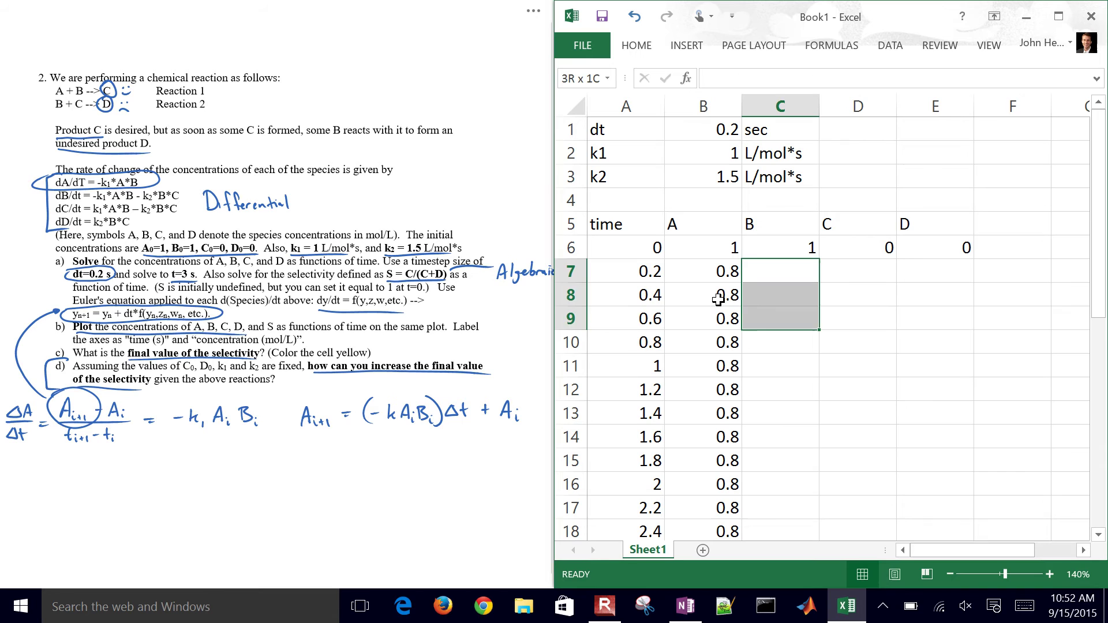
key(Up)
- In C7, start B's formula with =(-$B$2*B6*C6
key(Down)
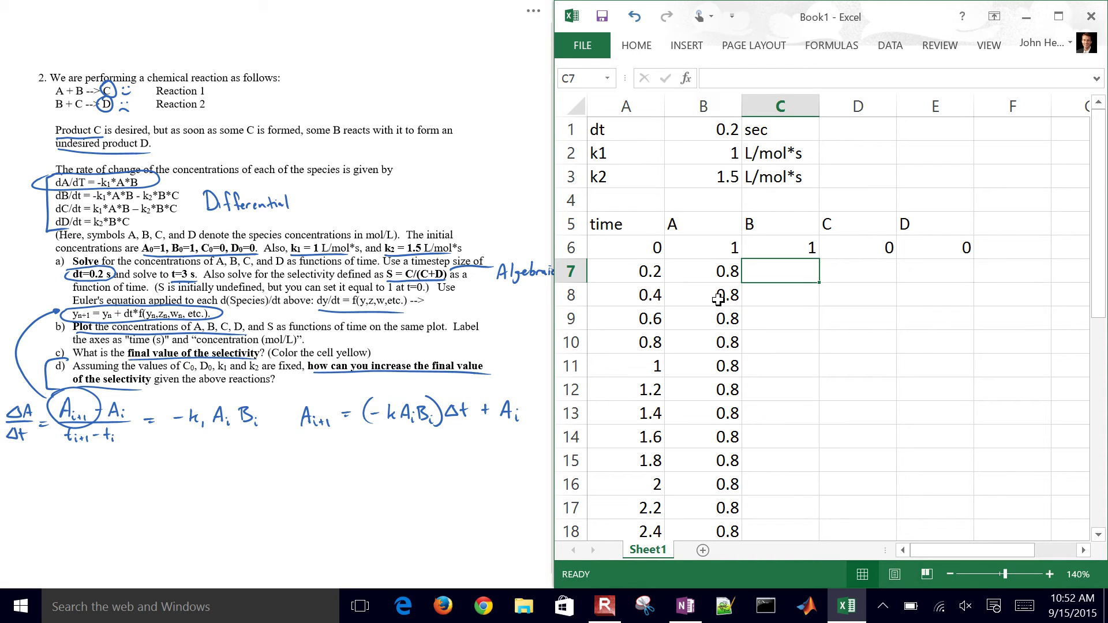
text(=)
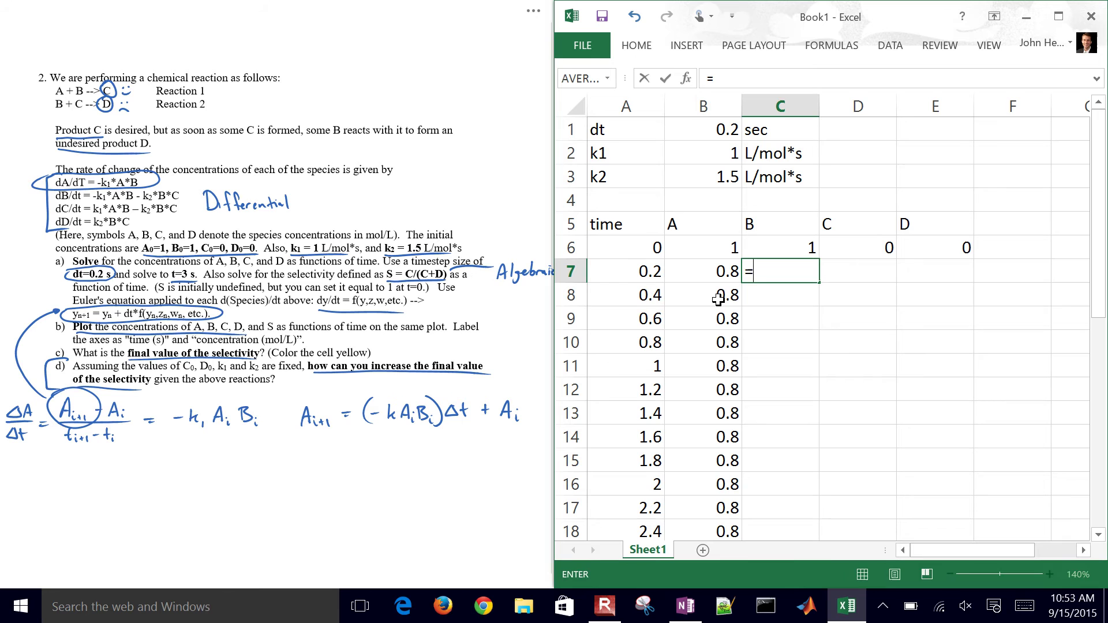
text((-)
key(Up)
key(Up)
key(Up)
key(Up)
key(Up)
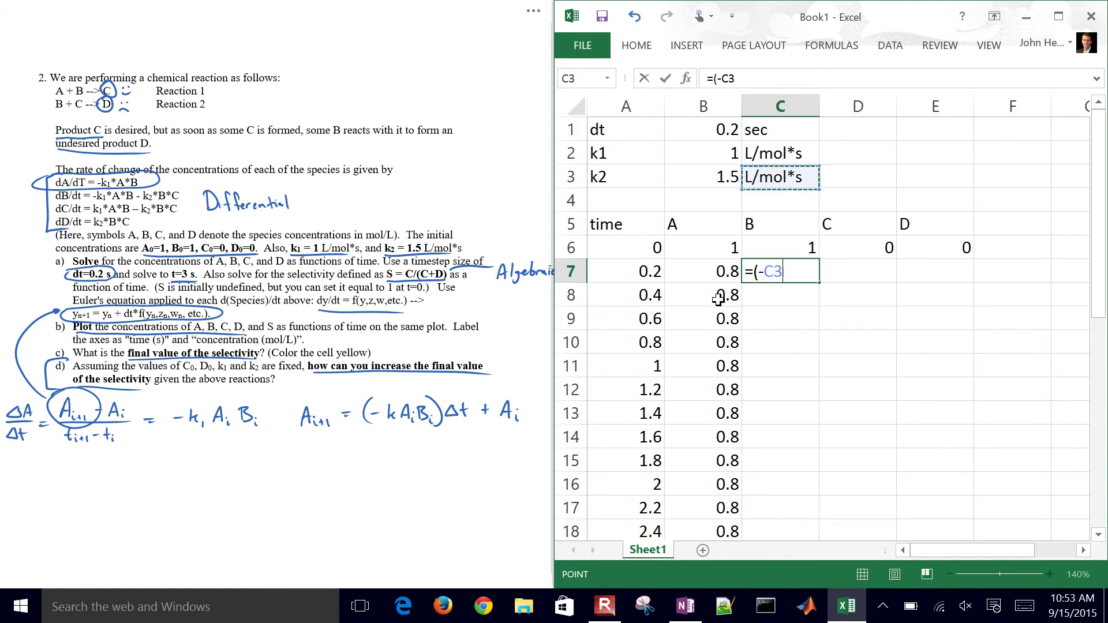
key(Left)
key(F4)
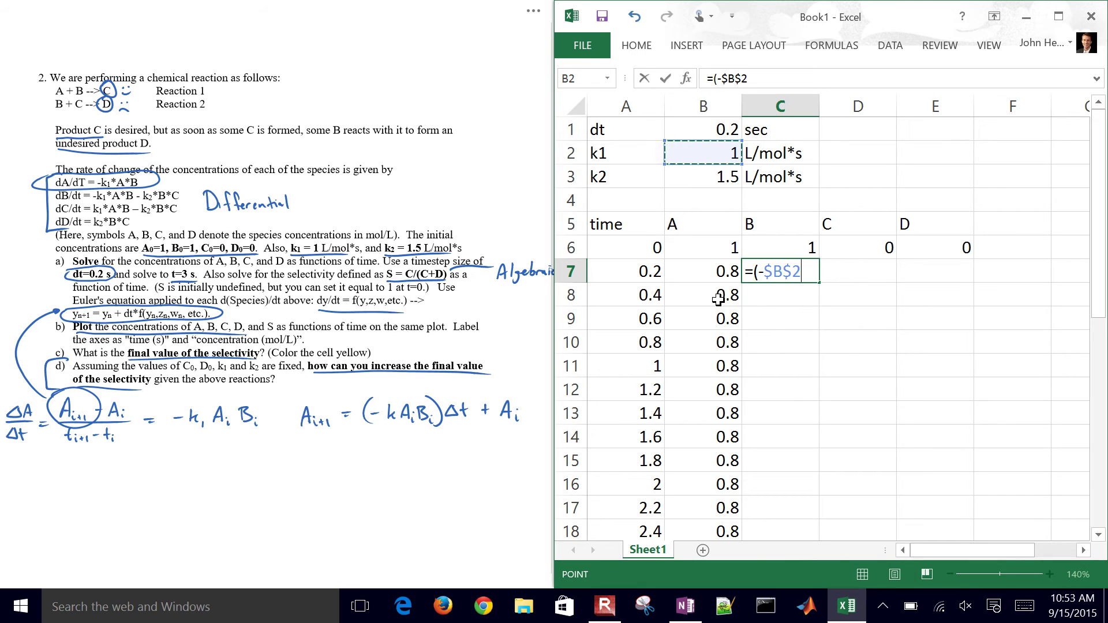
text(*)
key(Left)
key(Up)
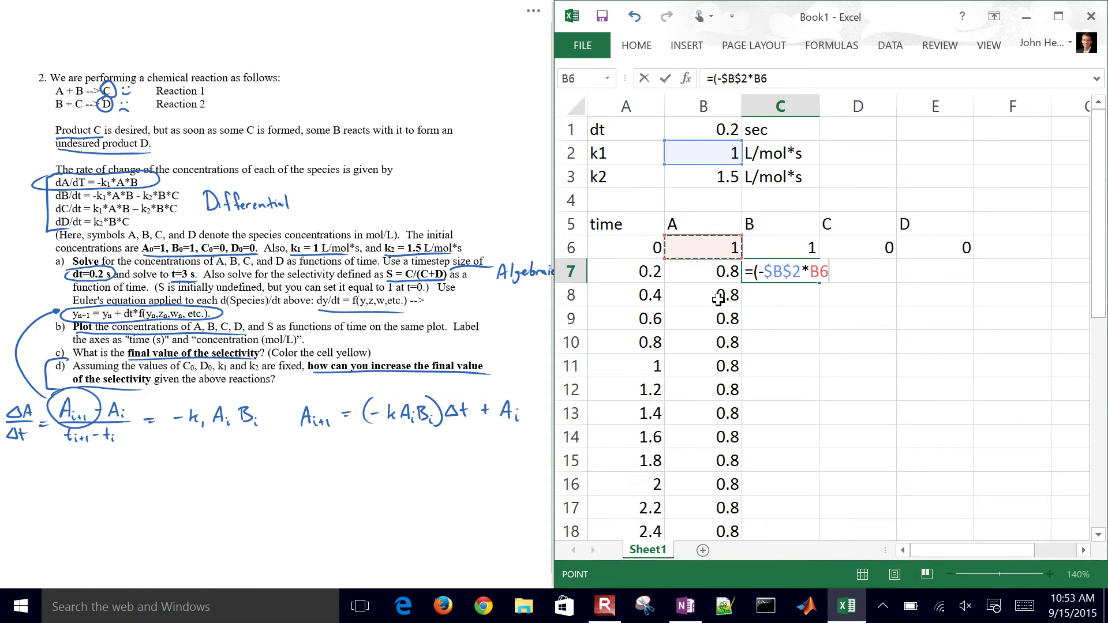
text(*)
key(Left)
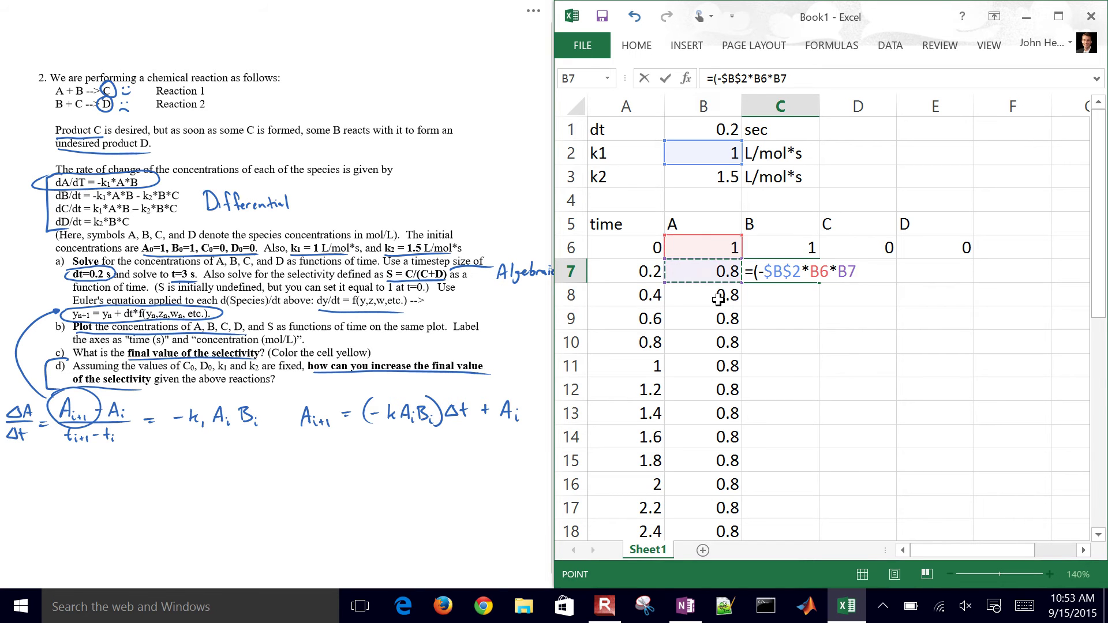
key(Up)
key(Right)
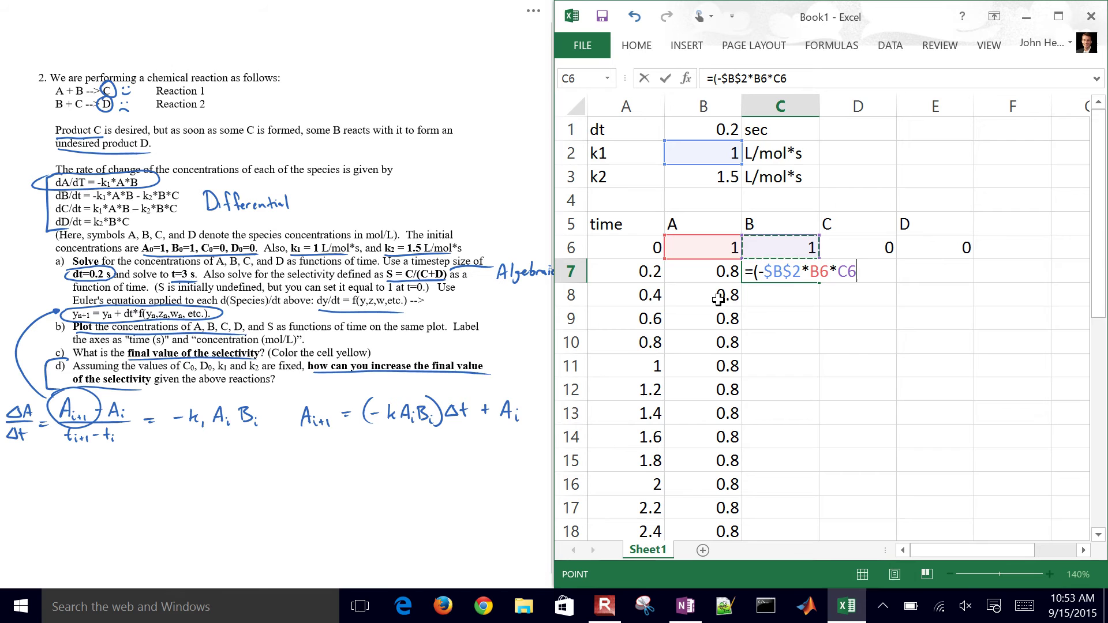
- Subtract the k2 term $B$3*C6*D6 inside the rate bracket
text(-)
key(Left)
key(Up)
key(Up)
key(Up)
key(Up)
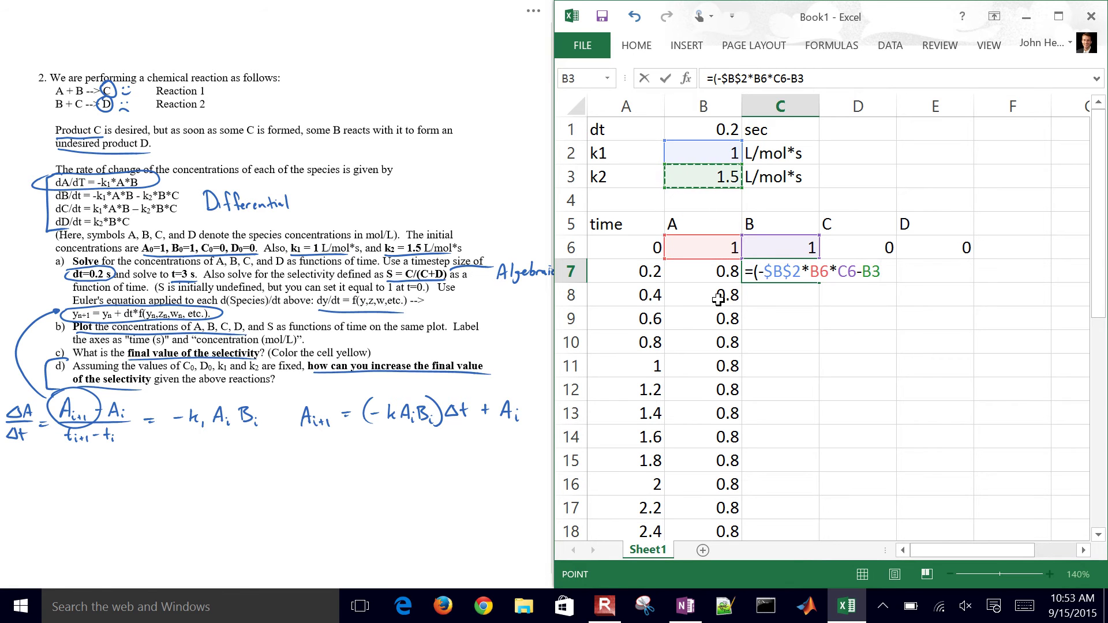
key(F4)
text(*)
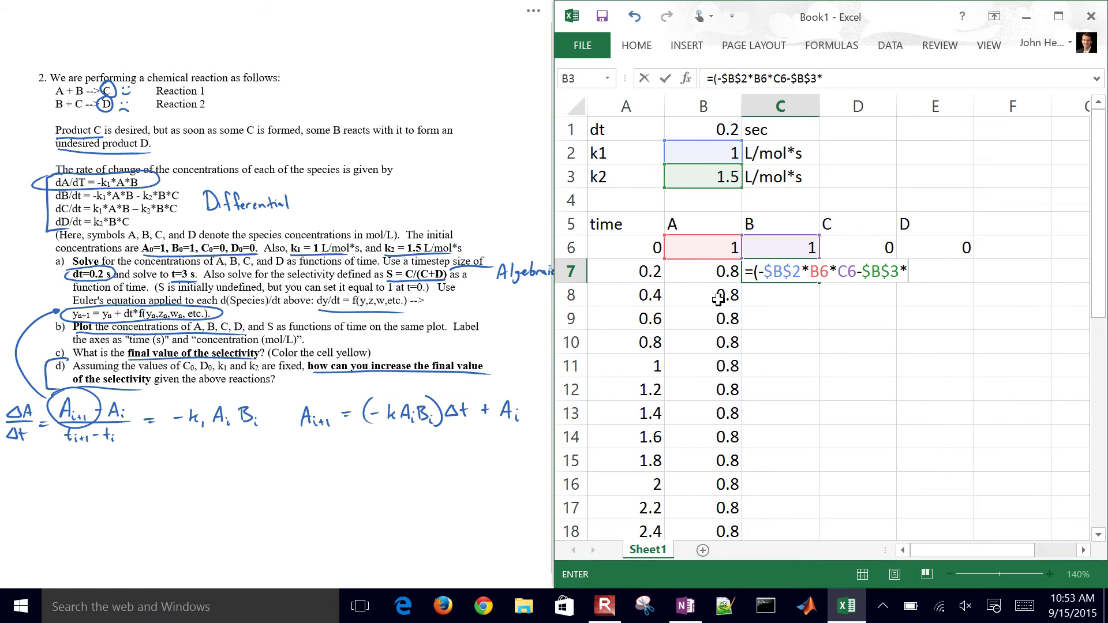
key(Left)
key(Up)
key(Right)
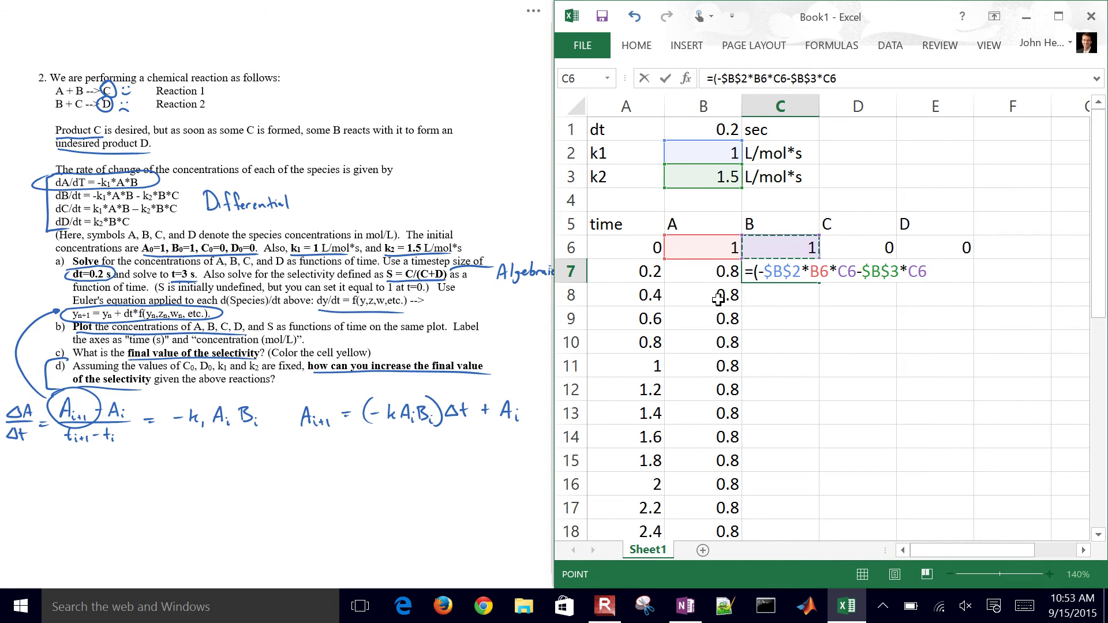
text(*)
key(Up)
key(Right)
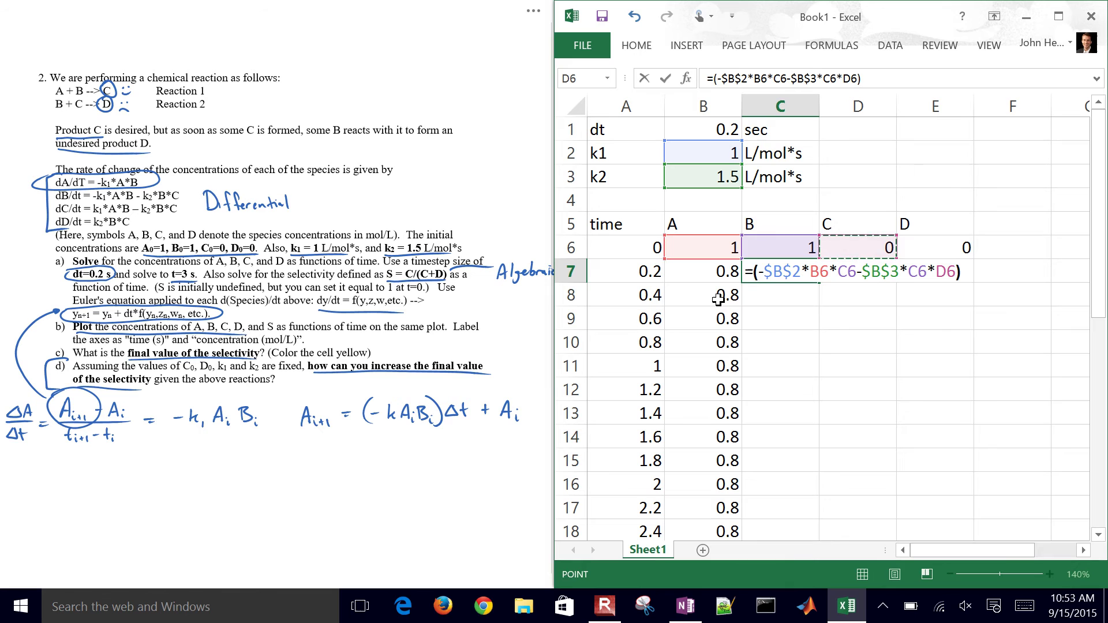
- Complete C7 with *$B$1+C6 and commit the formula
text()*)
key(Left)
key(Up)
key(Up)
key(Up)
key(Up)
key(Up)
key(Up)
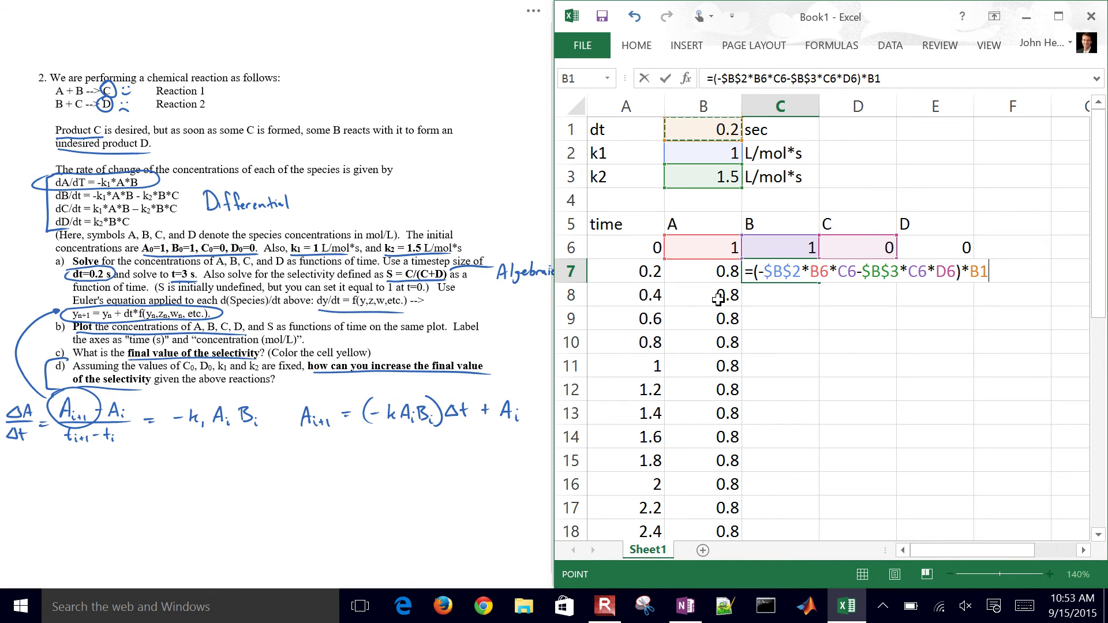
key(F4)
text(+)
key(Left)
key(Right)
key(Up)
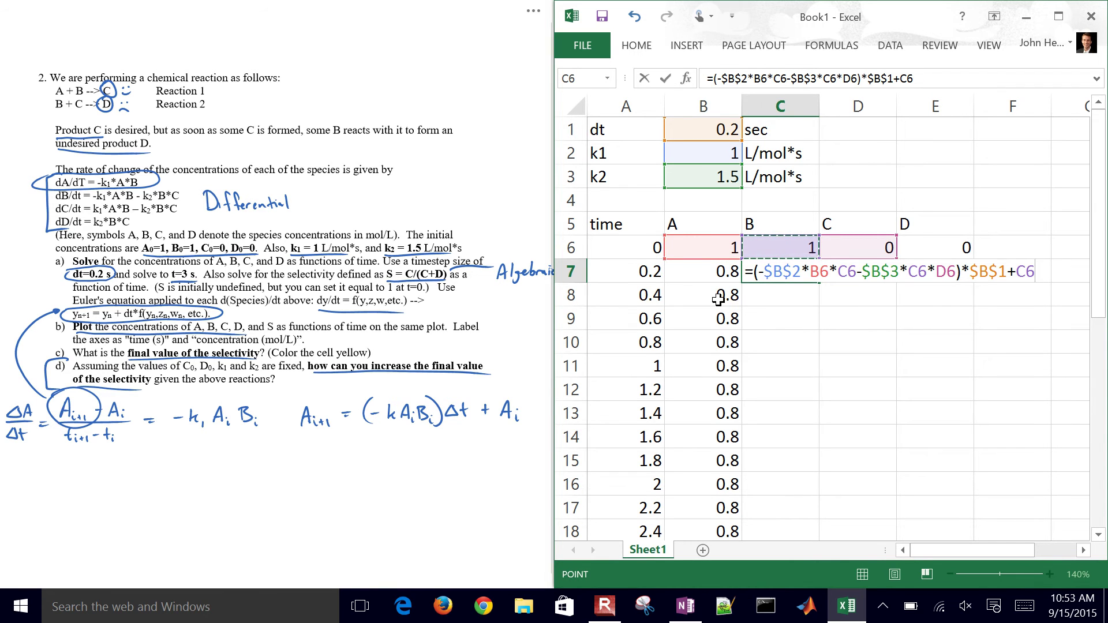
key(Return)
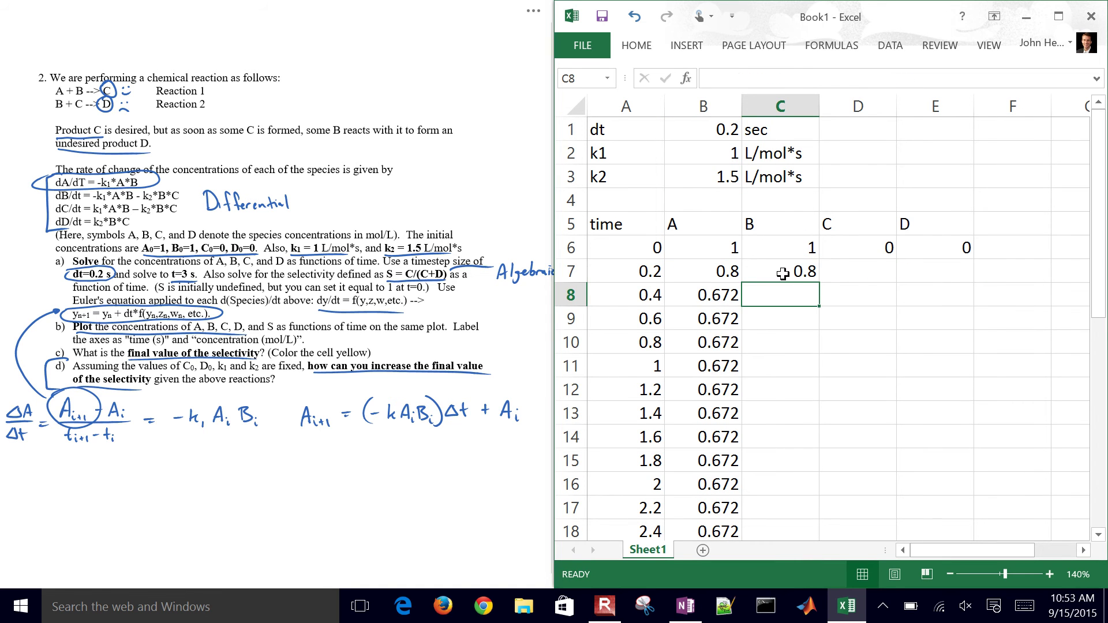
- Fill C7's formula down column C and check the references in C7 and C8
click(785, 274)
double_click(821, 285)
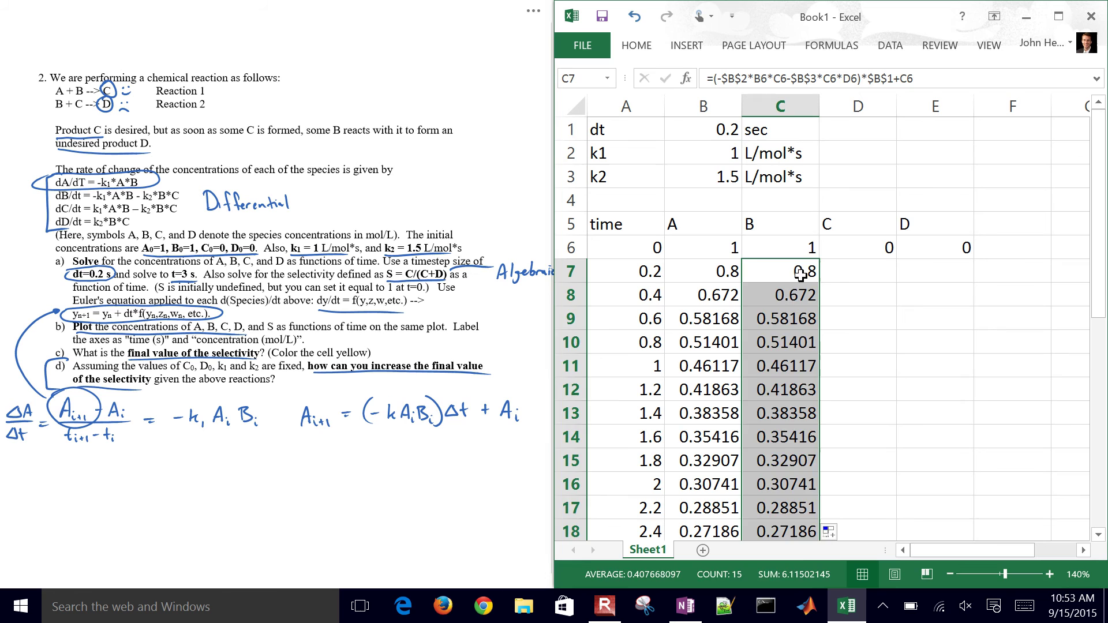
double_click(795, 272)
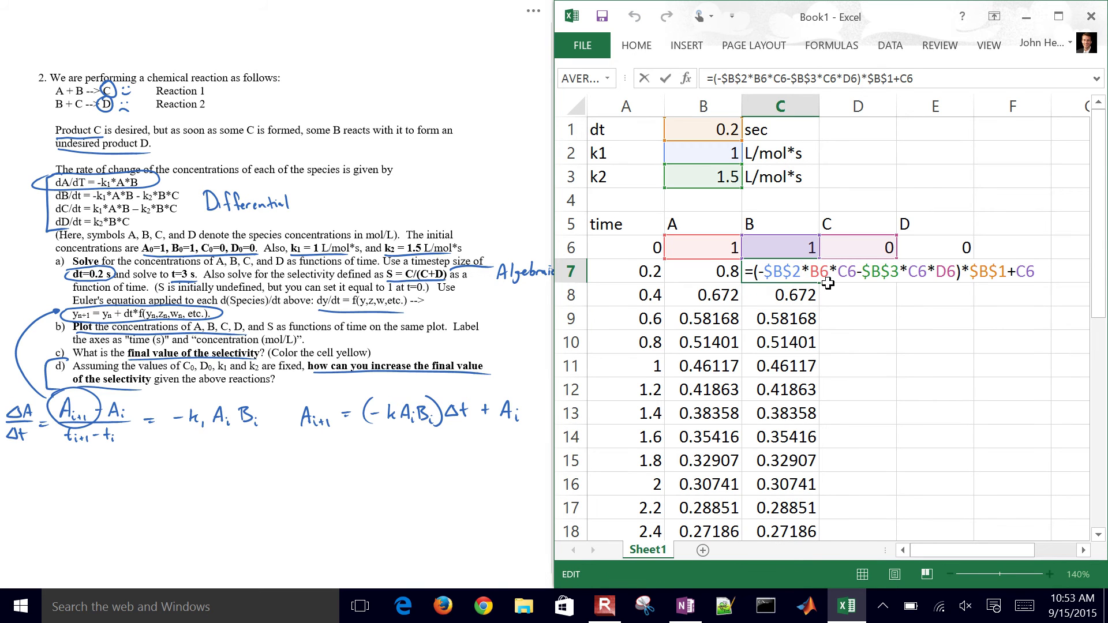
key(Return)
double_click(788, 298)
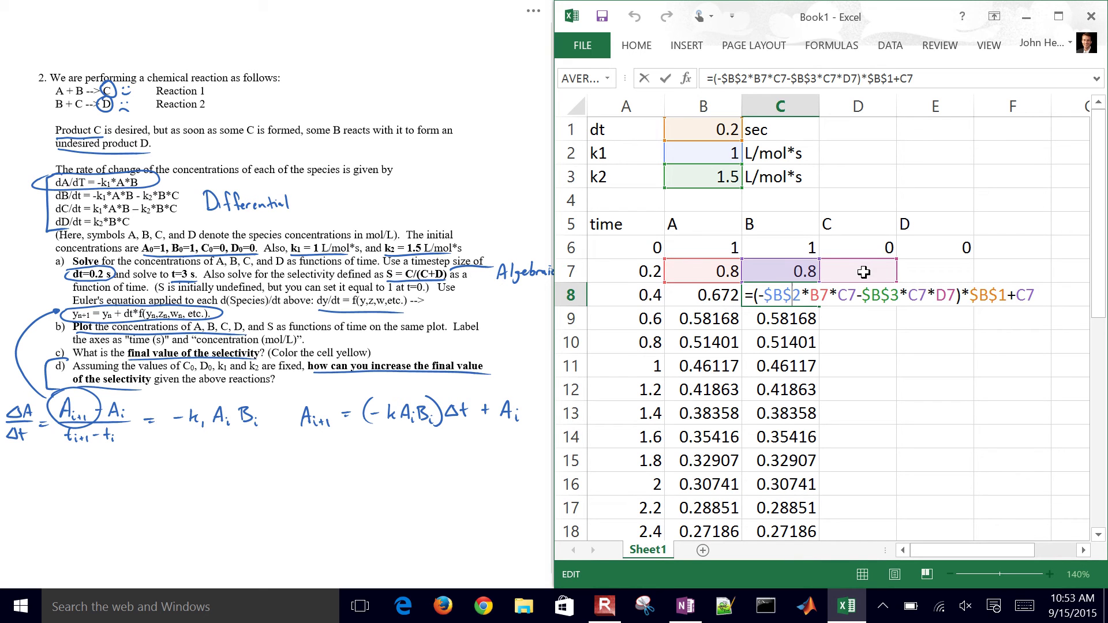
key(Return)
key(Right)
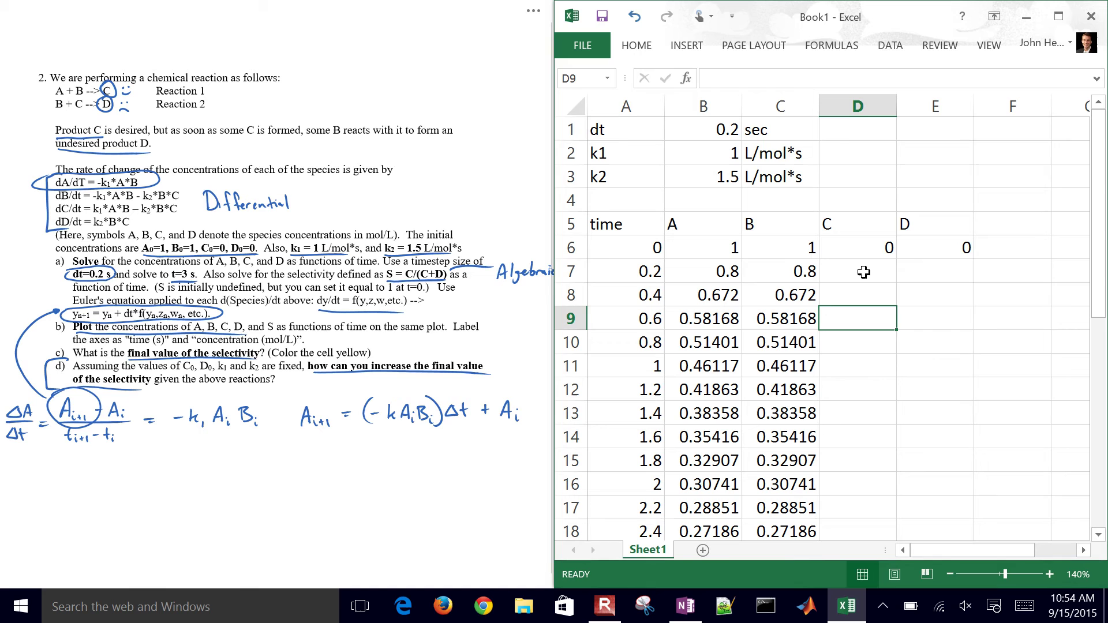
key(Up)
key(Up)
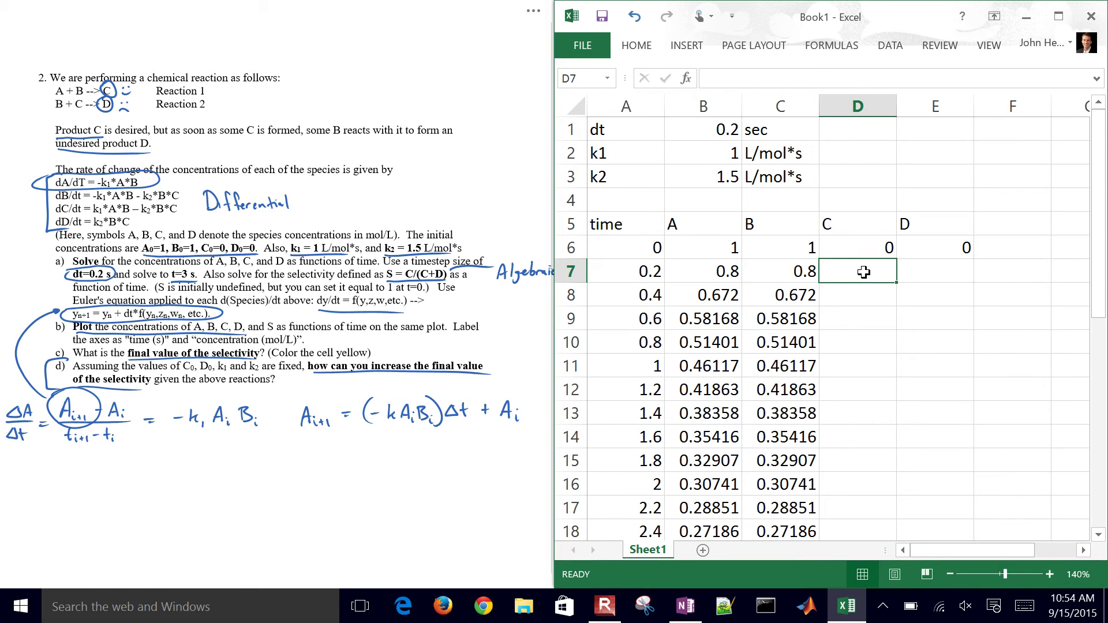
- Type the heading 'Selectivity' into cell F5
key(Right)
key(Right)
key(Up)
key(Up)
key(F2)
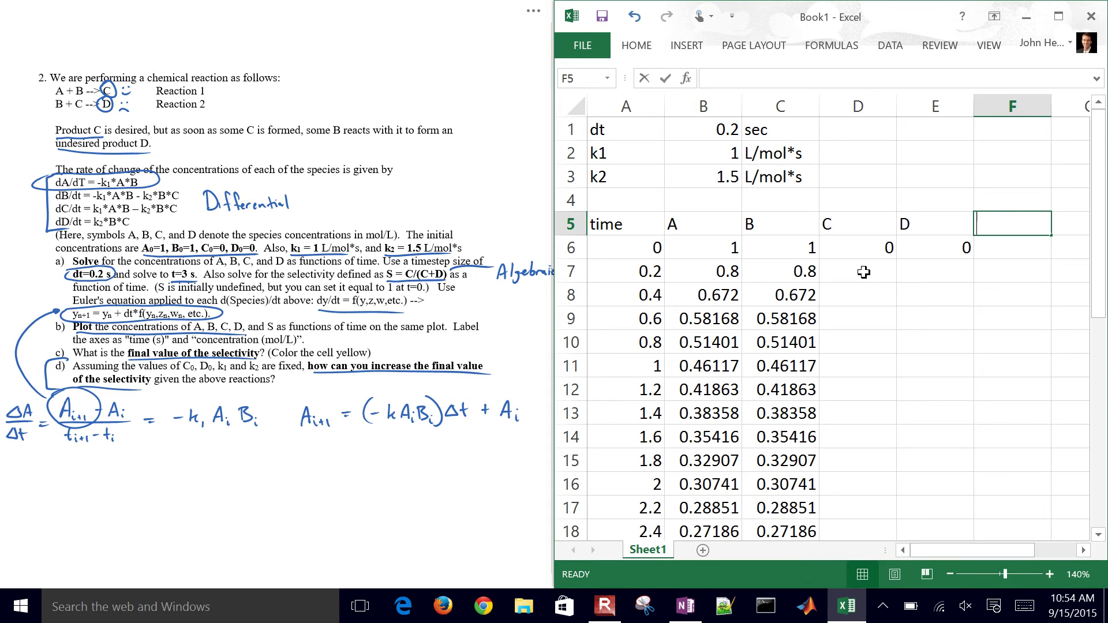
text(Selectiv)
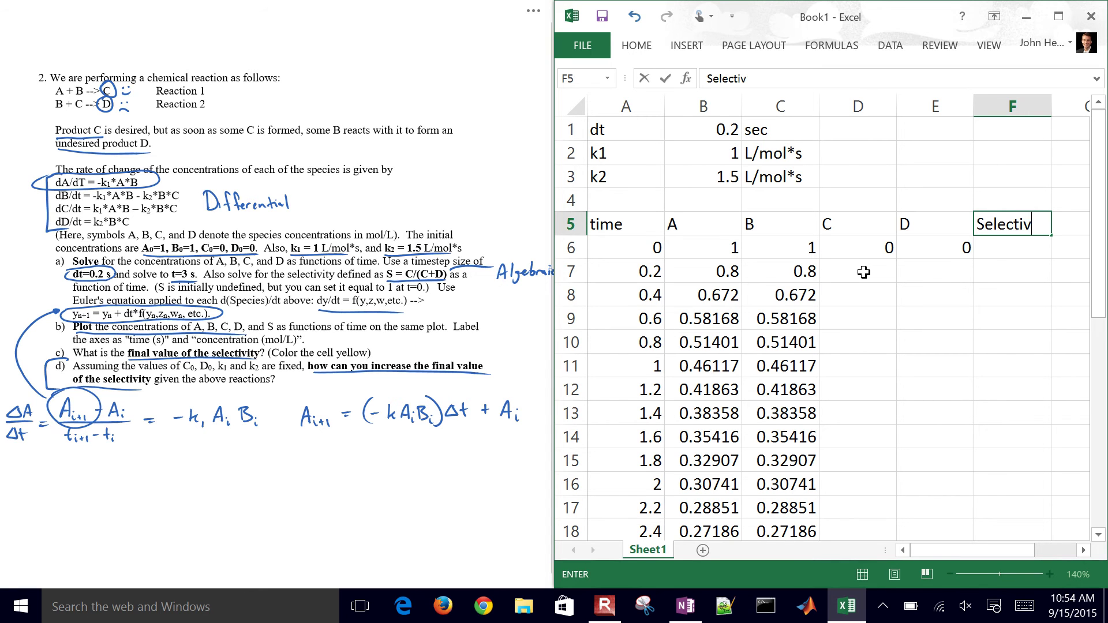
text(ity)
key(Return)
key(Left)
key(Left)
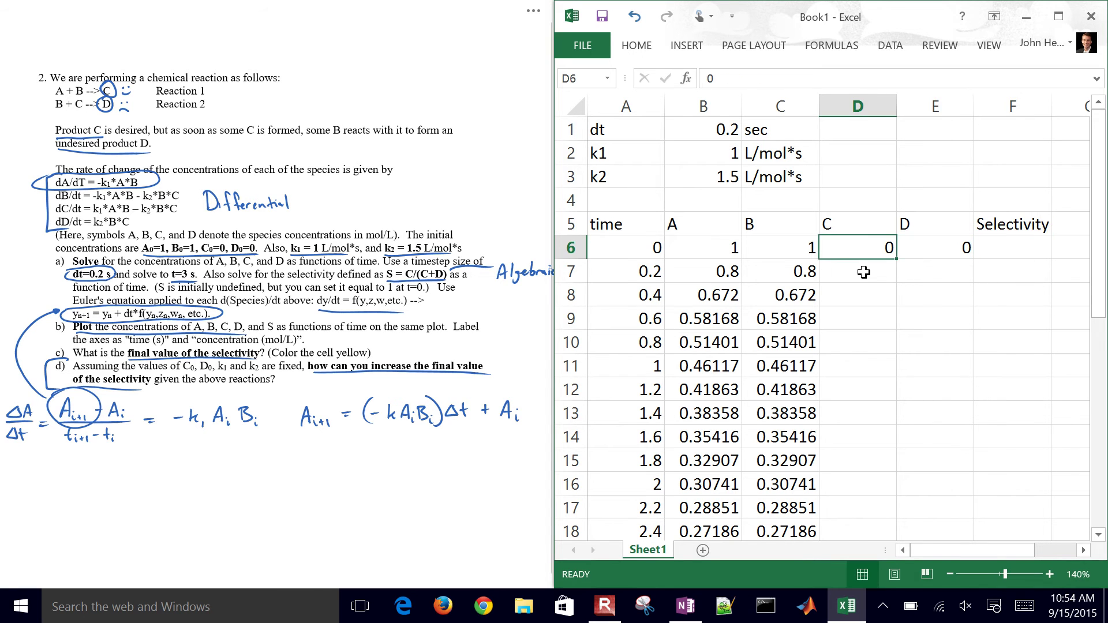
key(Down)
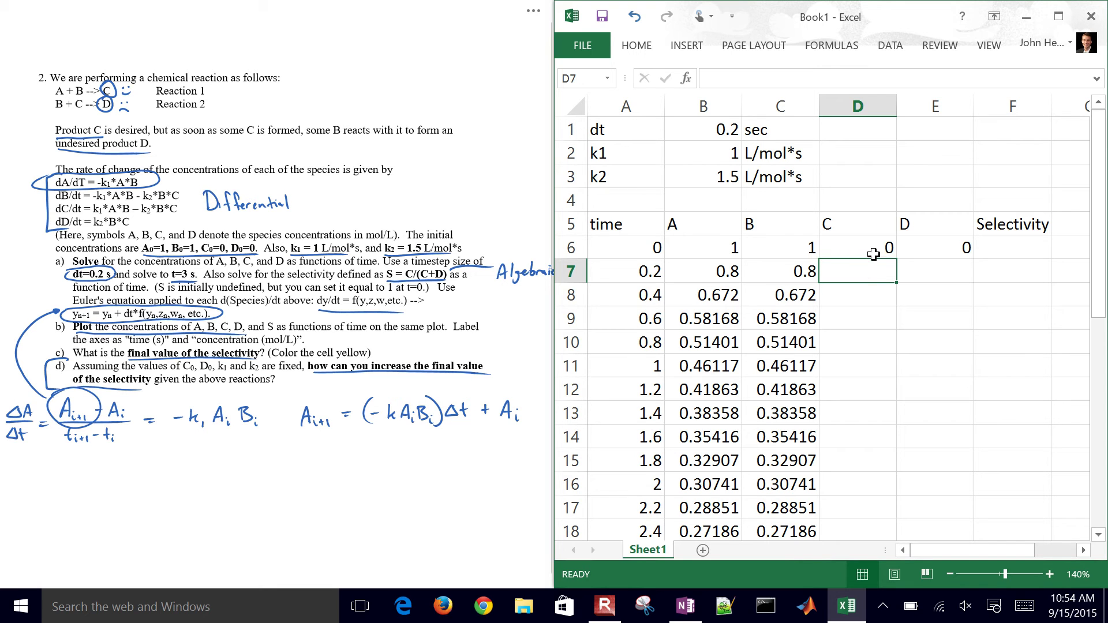
- Reuse C7's formula in D7, dropping the leading minus and changing the final C6 to D6
click(788, 275)
double_click(788, 275)
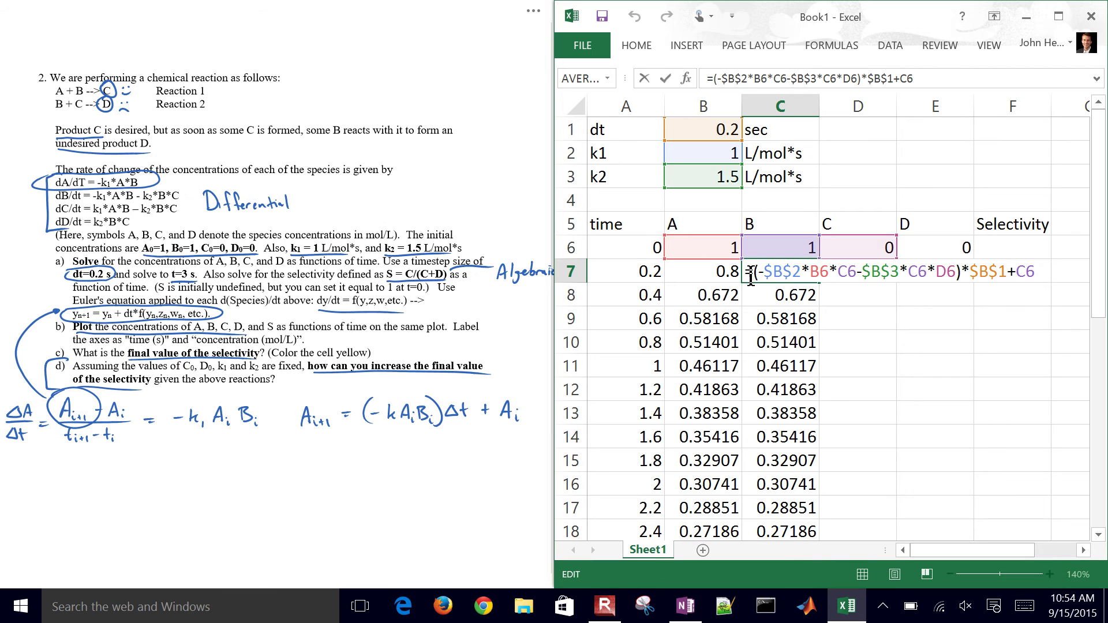
drag(753, 275, 1085, 275)
key(ctrl+c)
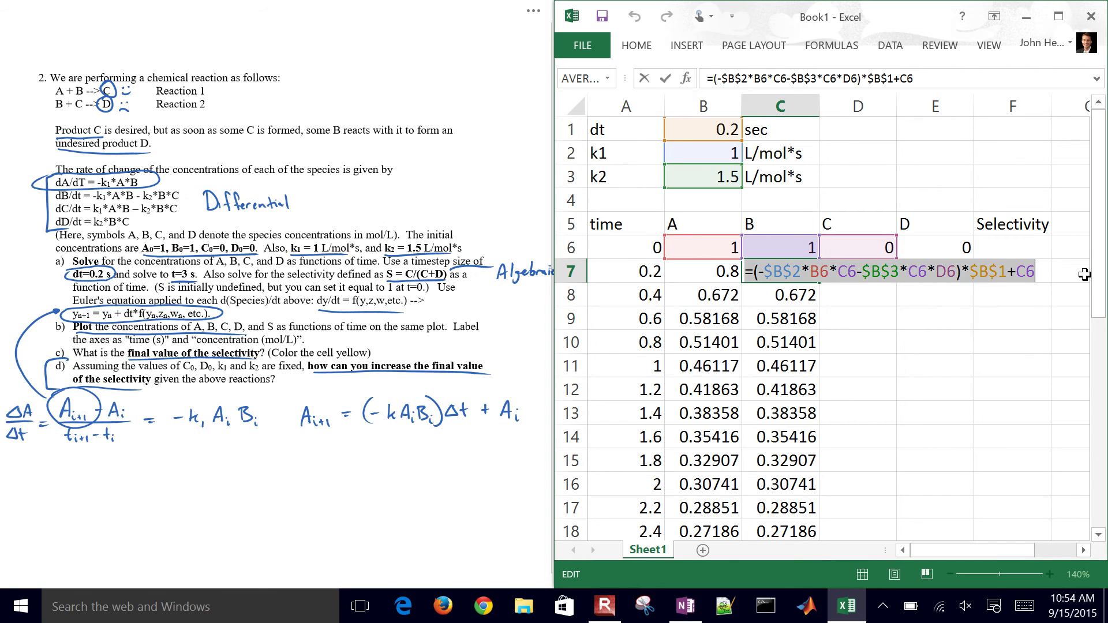
key(Return)
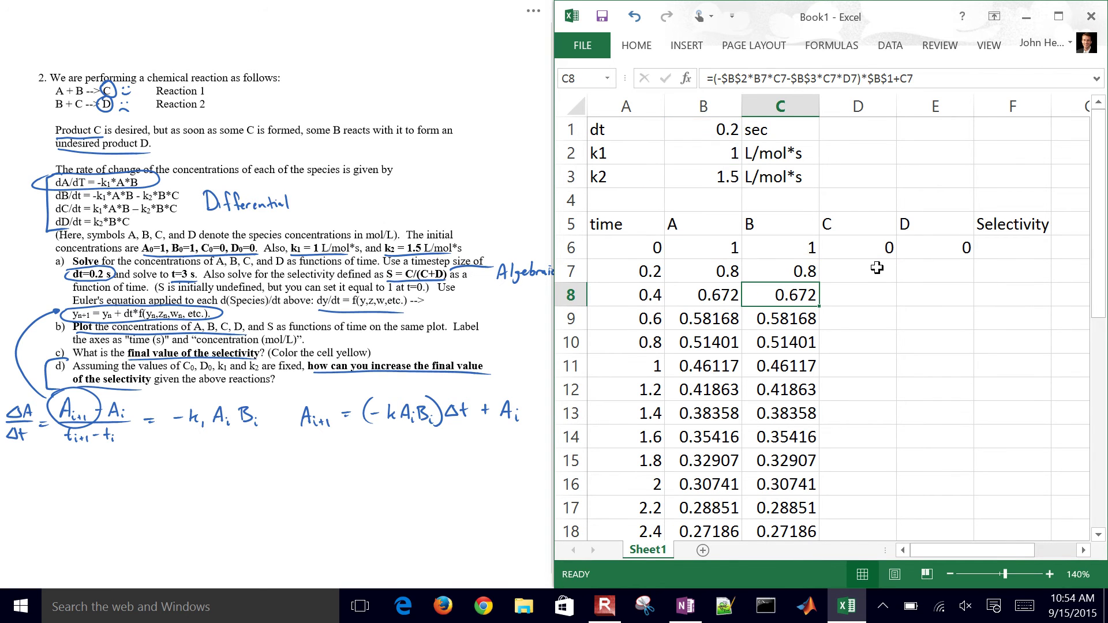
click(860, 262)
text(=)
key(ctrl+v)
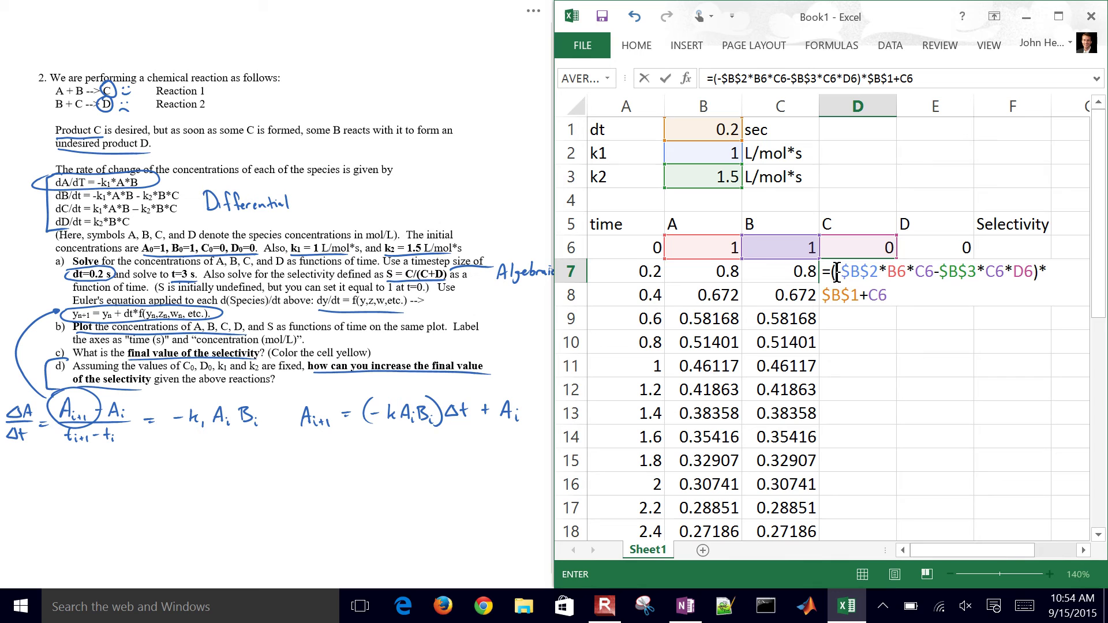
click(843, 273)
key(BackSpace)
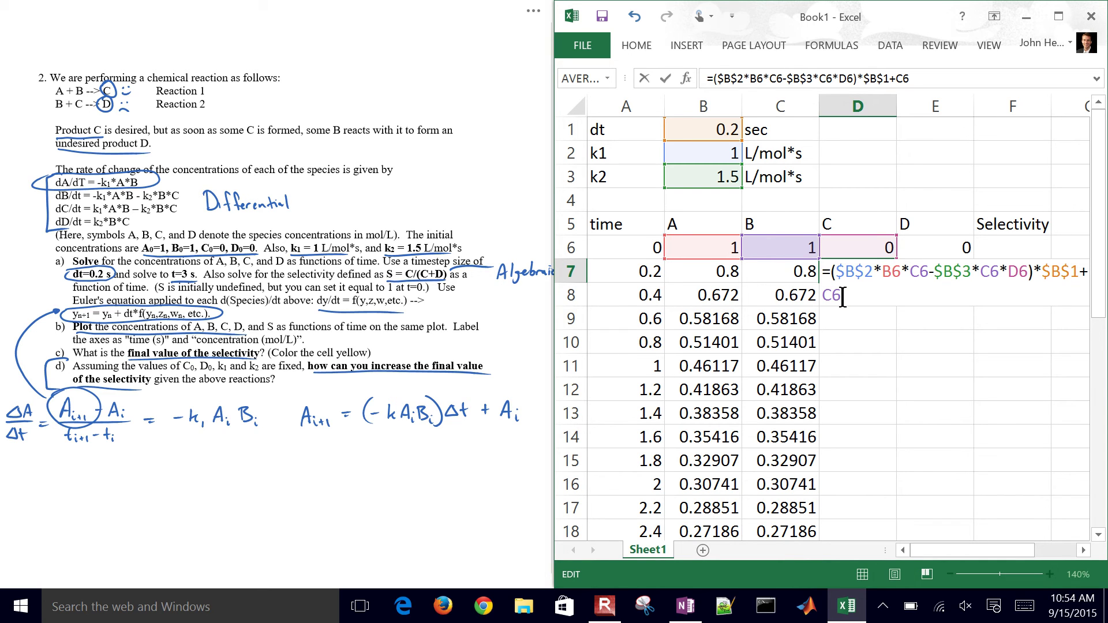
key(BackSpace)
text(D)
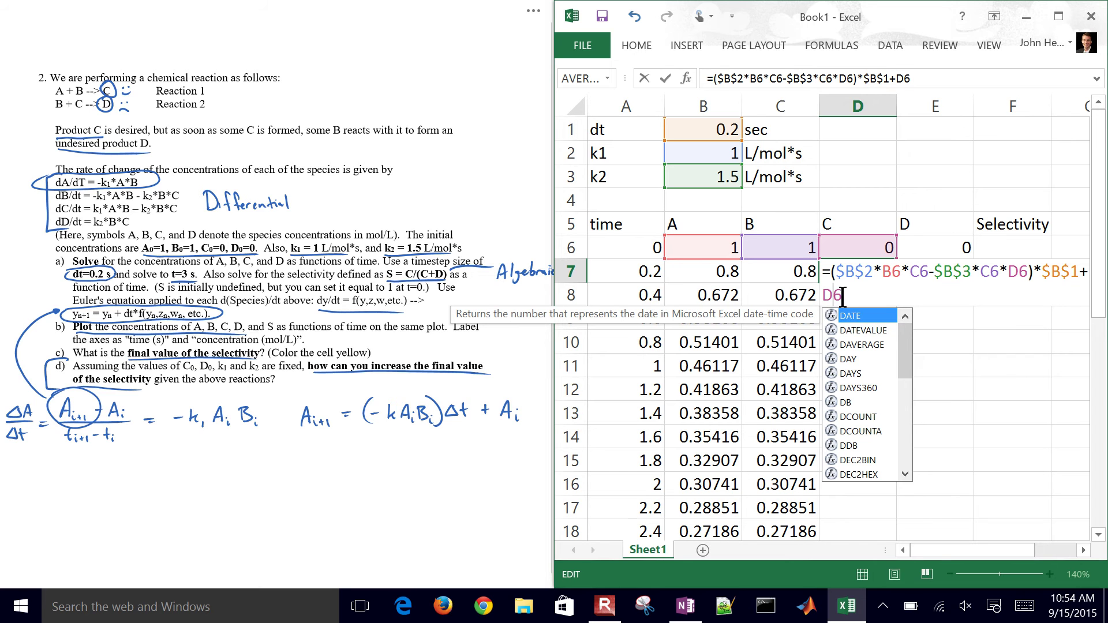
key(Return)
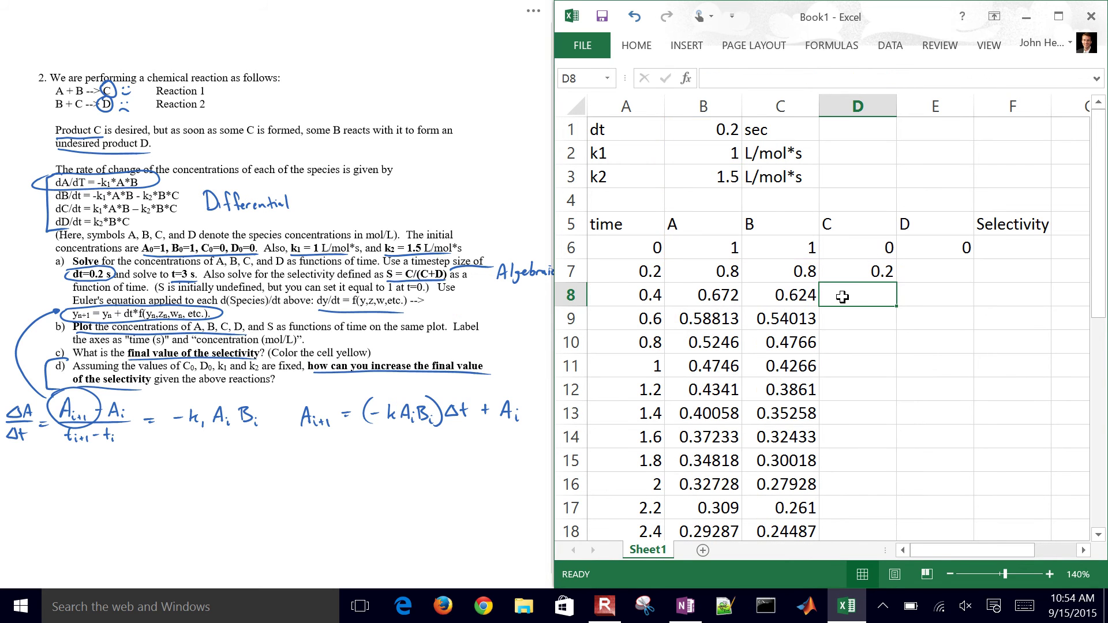
- Fill D7's formula down the C column, giving 0.2, 0.28, 0.31145, 0.32325…
click(869, 265)
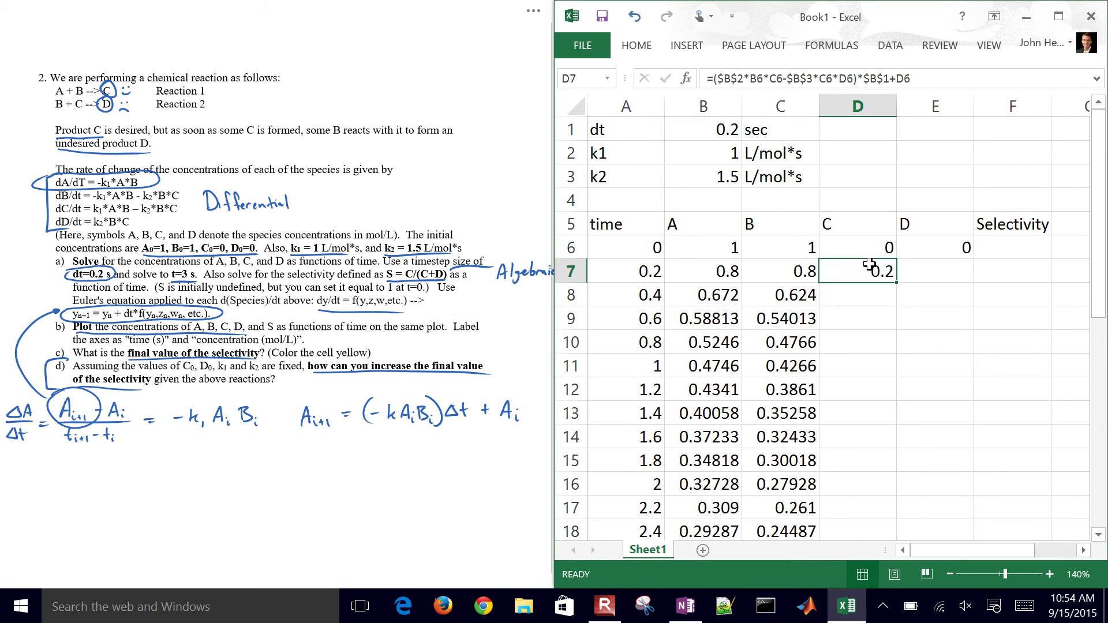
double_click(897, 283)
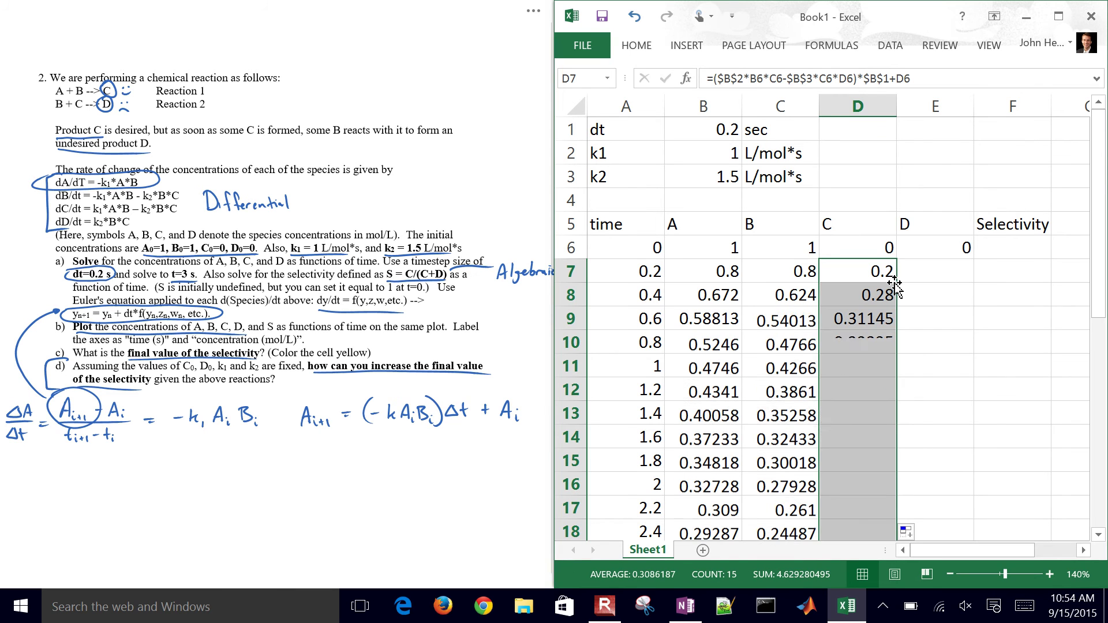
click(877, 318)
- Start the D formula in E7 as =($B$3*C6*D6, with k2 made absolute
key(Right)
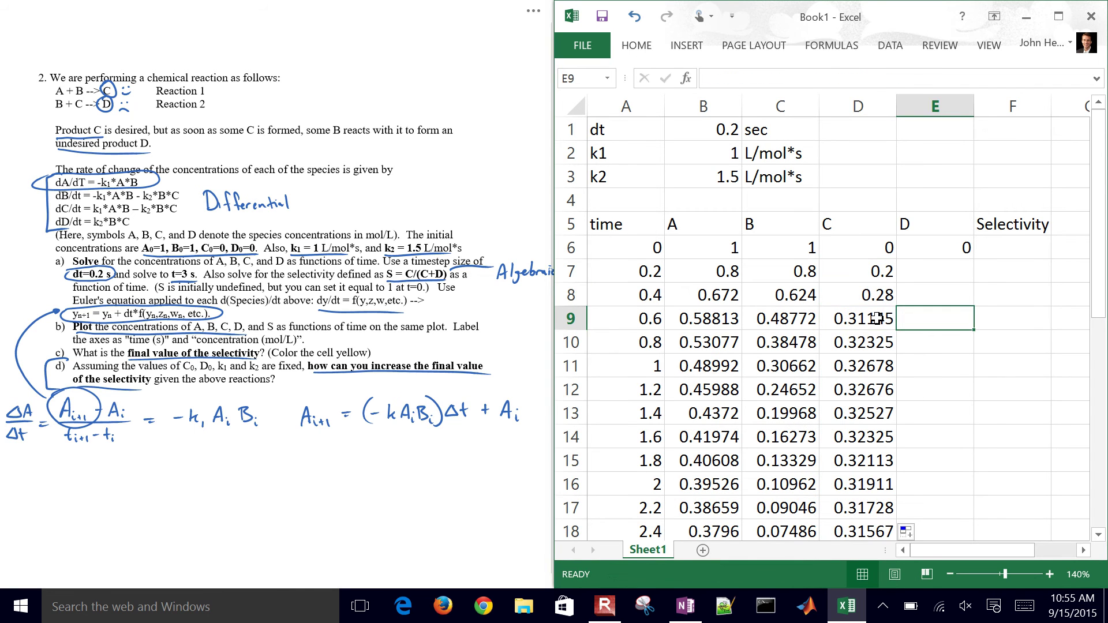
key(Up)
key(Up)
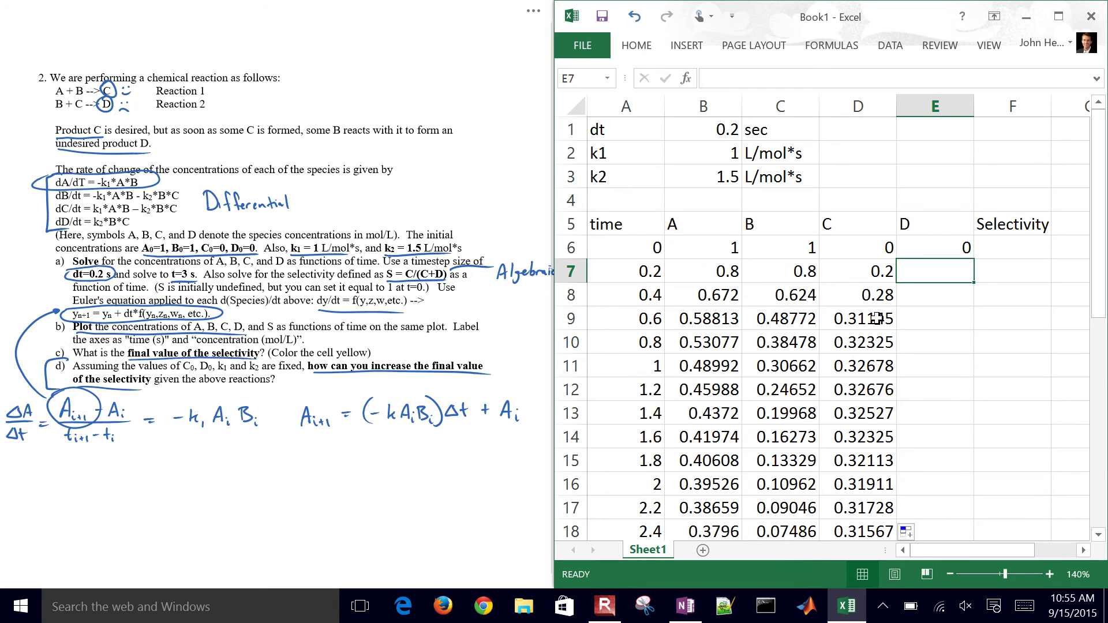
text(=)
key(Left)
key(Left)
key(Left)
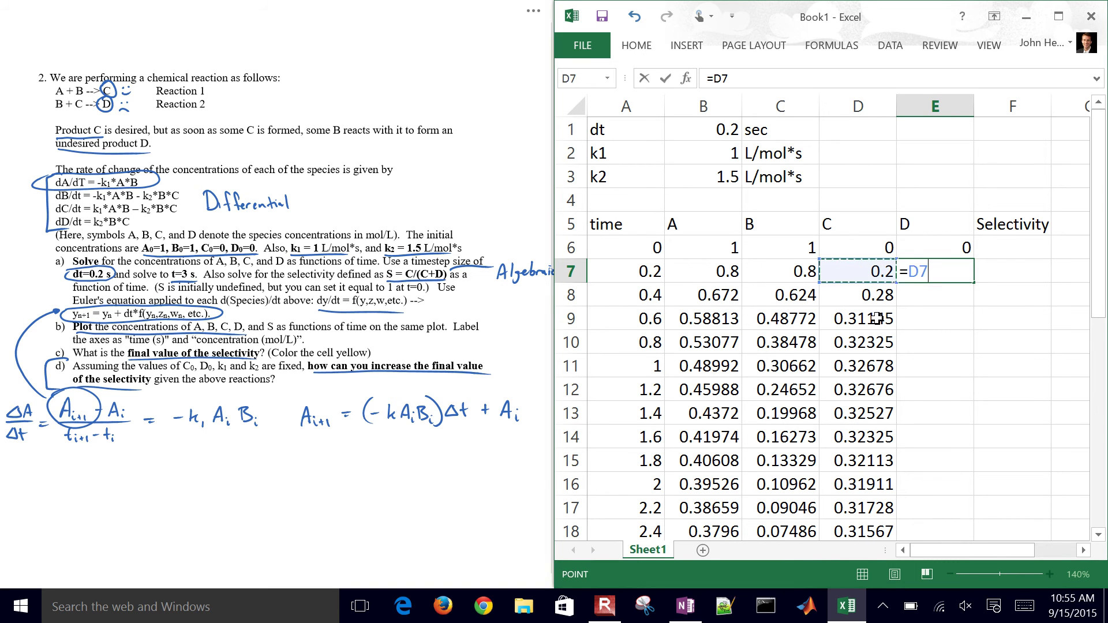
text(()
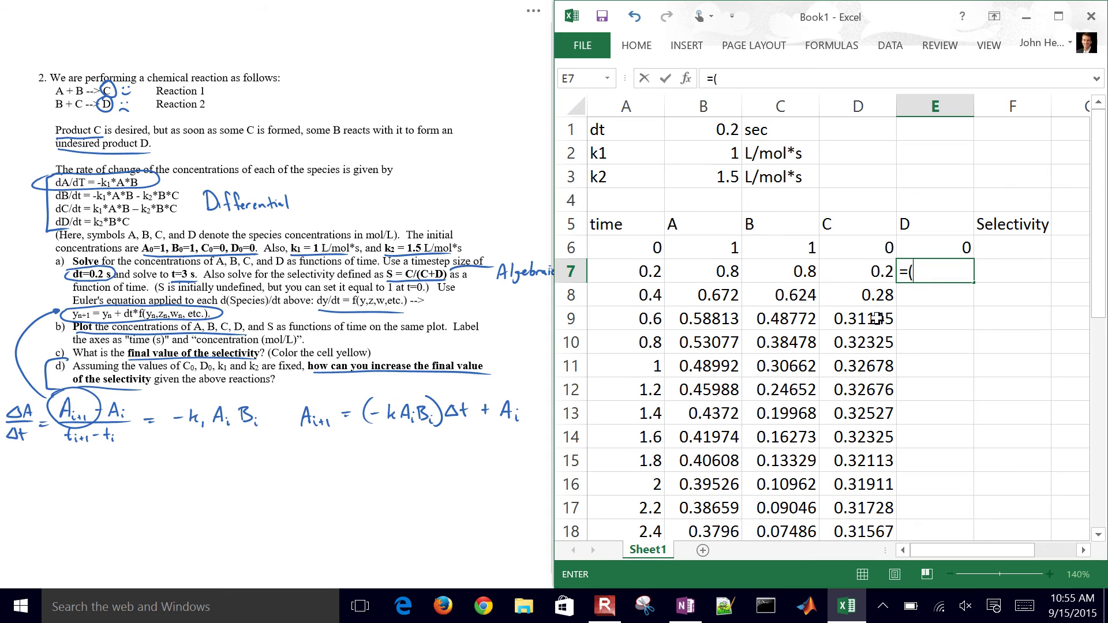
key(Left)
key(Left)
key(Left)
key(Left)
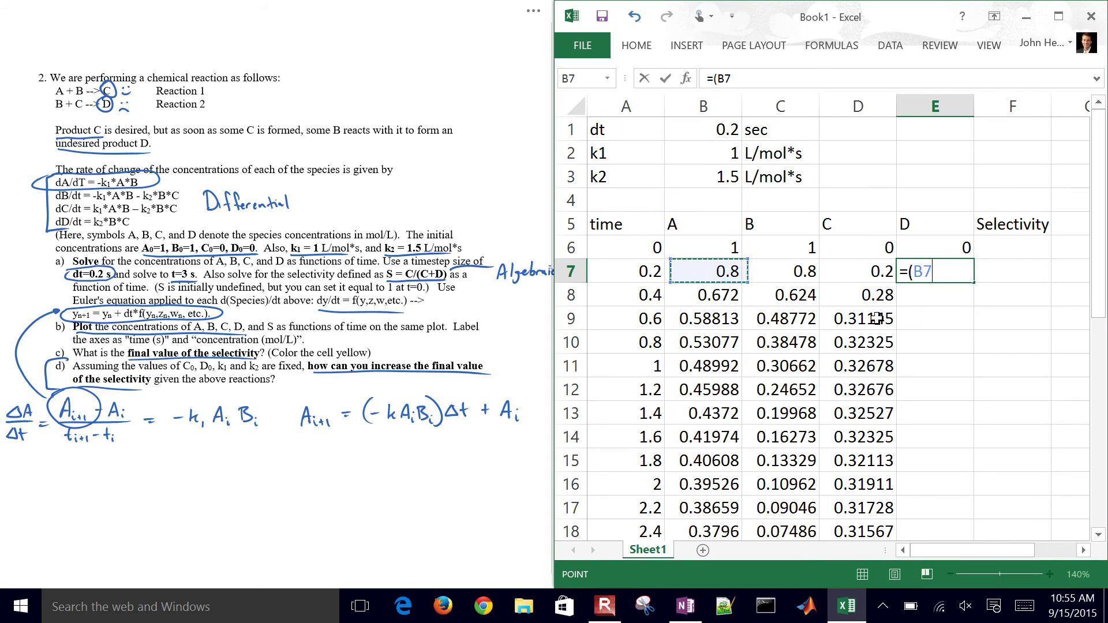
key(Up)
key(Up)
key(Up)
key(Up)
key(Right)
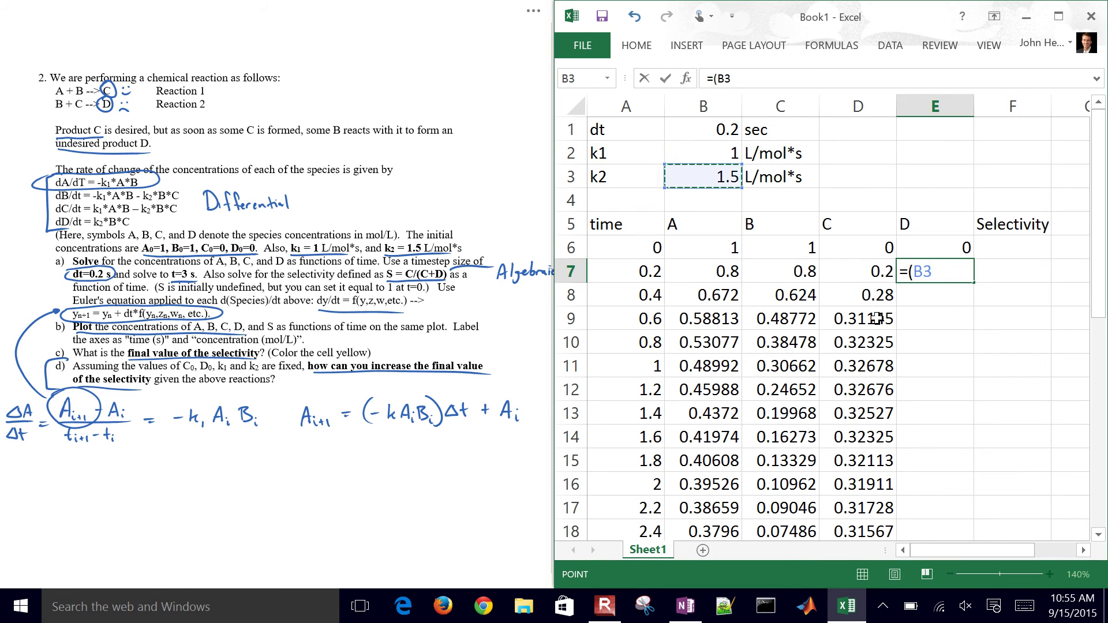
key(F4)
text(*)
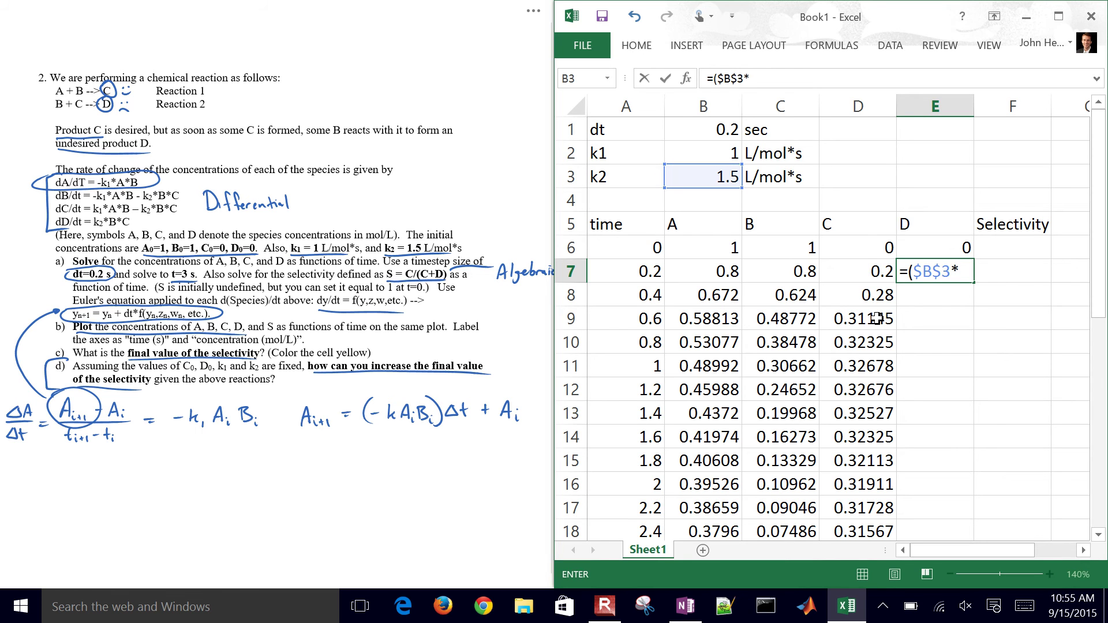
key(Left)
key(Left)
key(Up)
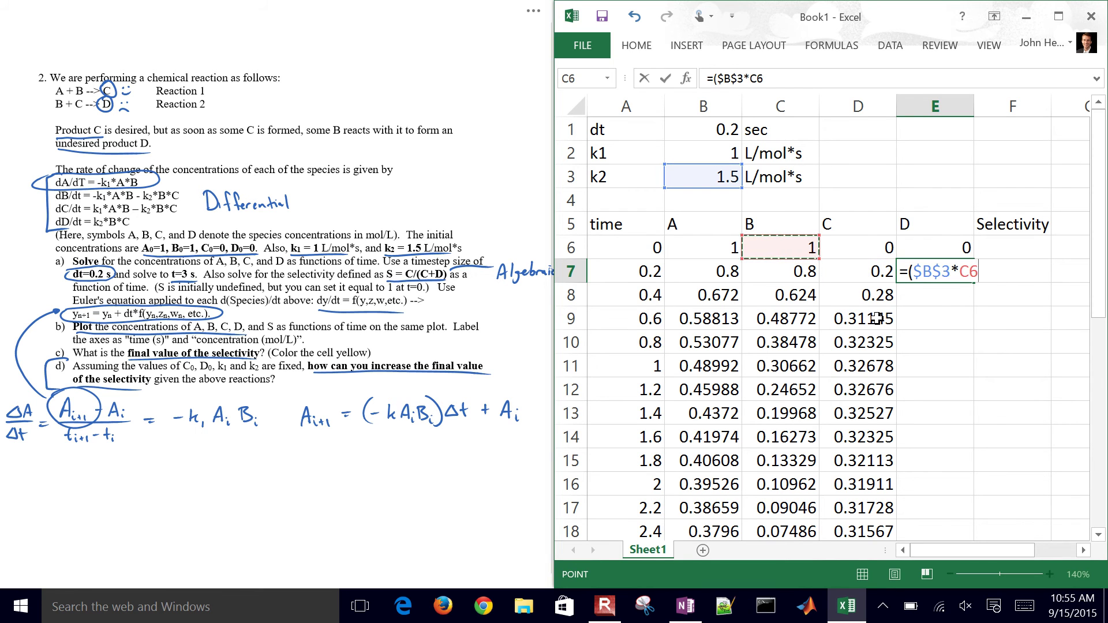
text(*)
- Complete E7 as =($B$3*C6*D6)*$B$1+E6 with an absolute dt reference
key(Left)
key(Up)
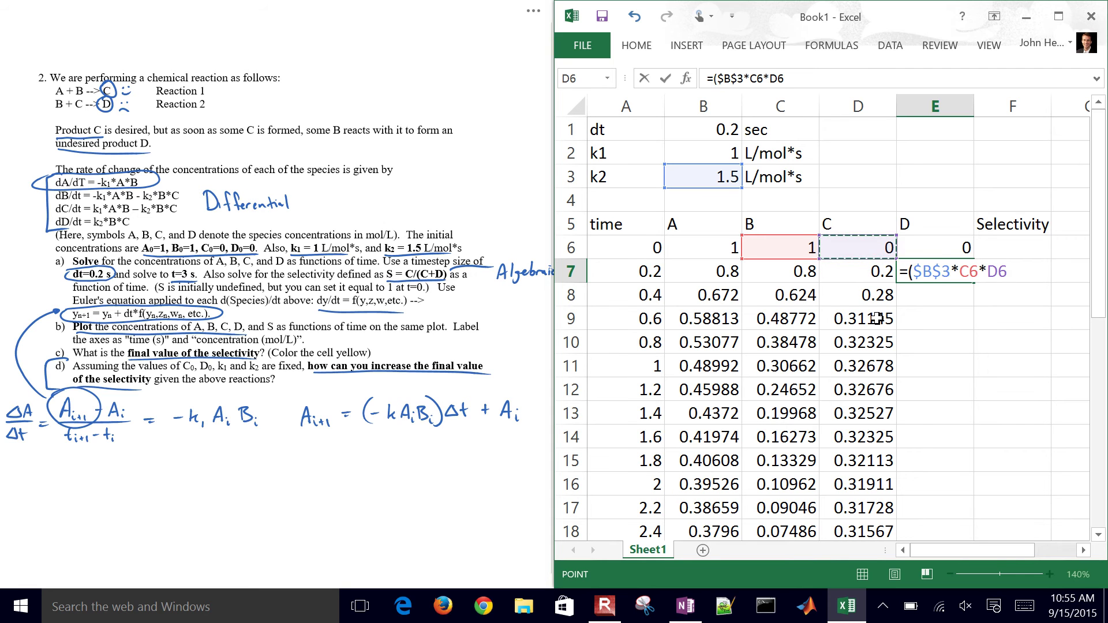
text()*)
key(Left)
key(Left)
key(Left)
key(Up)
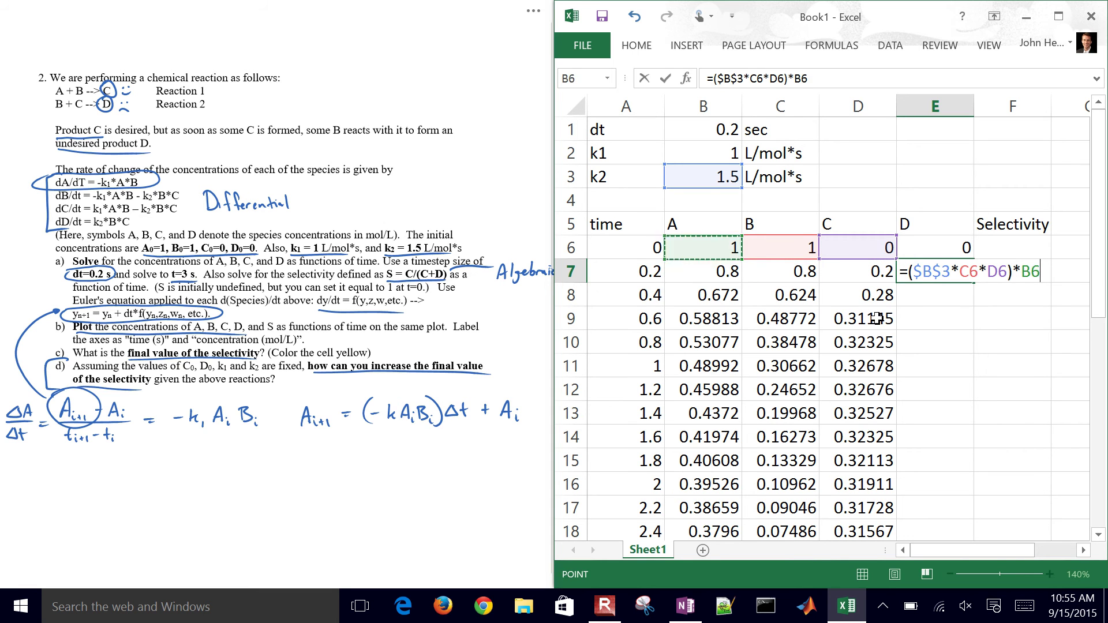
key(Up)
key(Up)
key(Up)
key(Up)
key(Up)
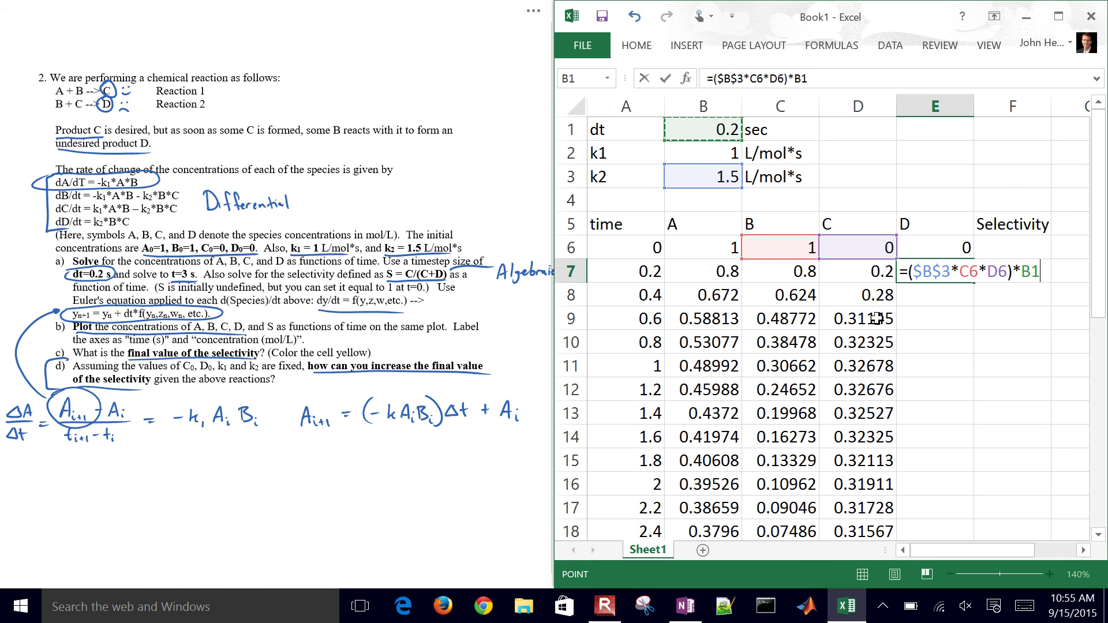
key(F4)
text(+)
key(Left)
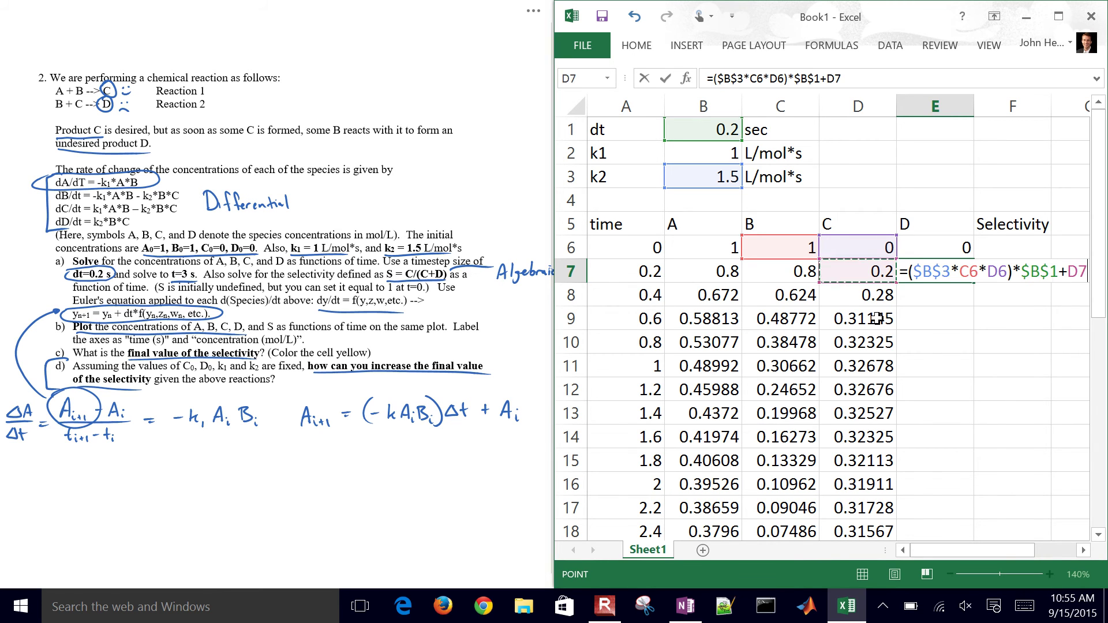
key(Up)
key(Right)
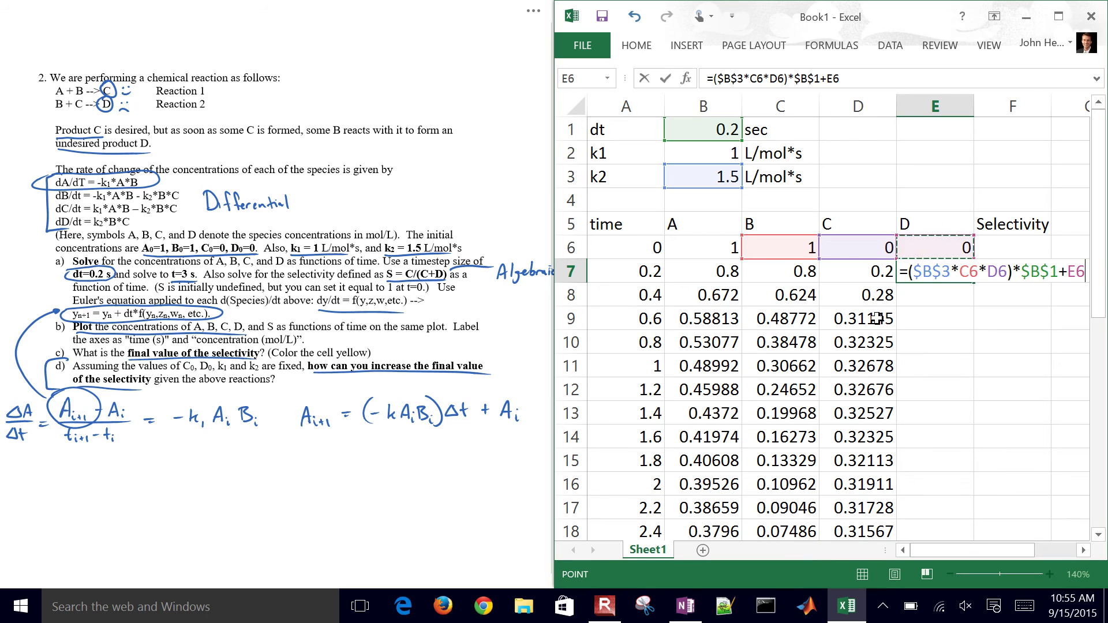
key(Return)
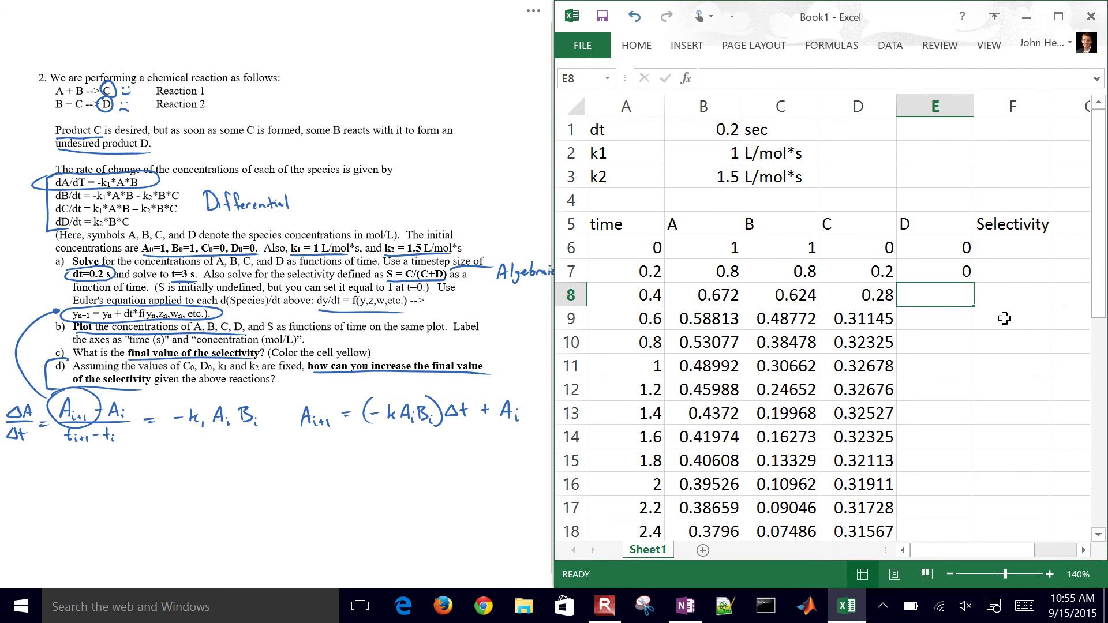
- Copy the D formula down the column (0, 0, 0.048, 0.10042…) and review E7
click(946, 272)
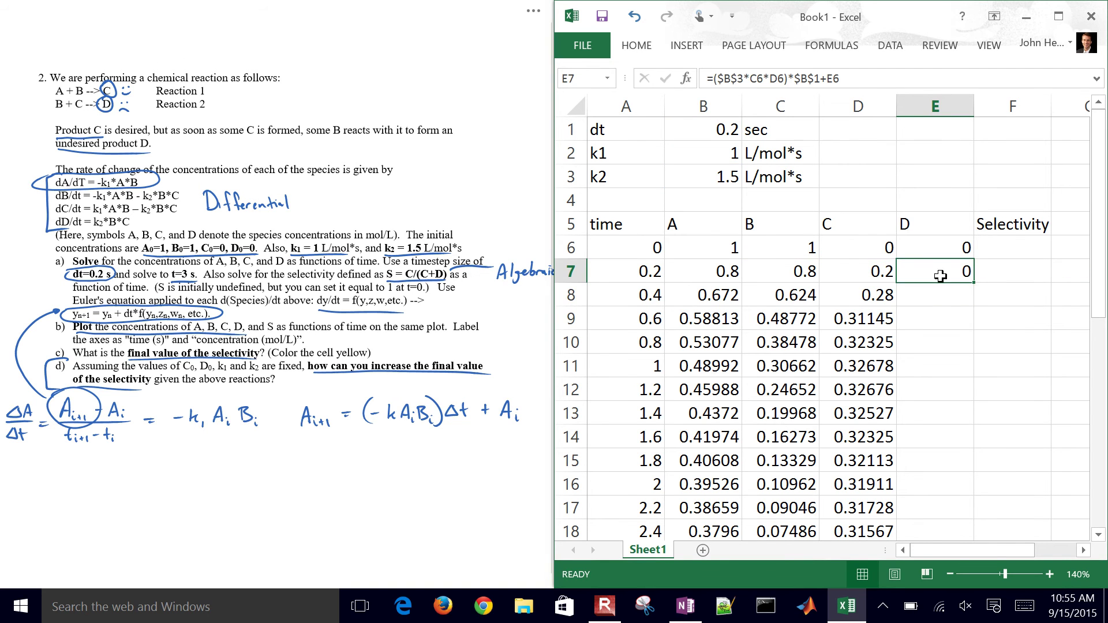
double_click(974, 286)
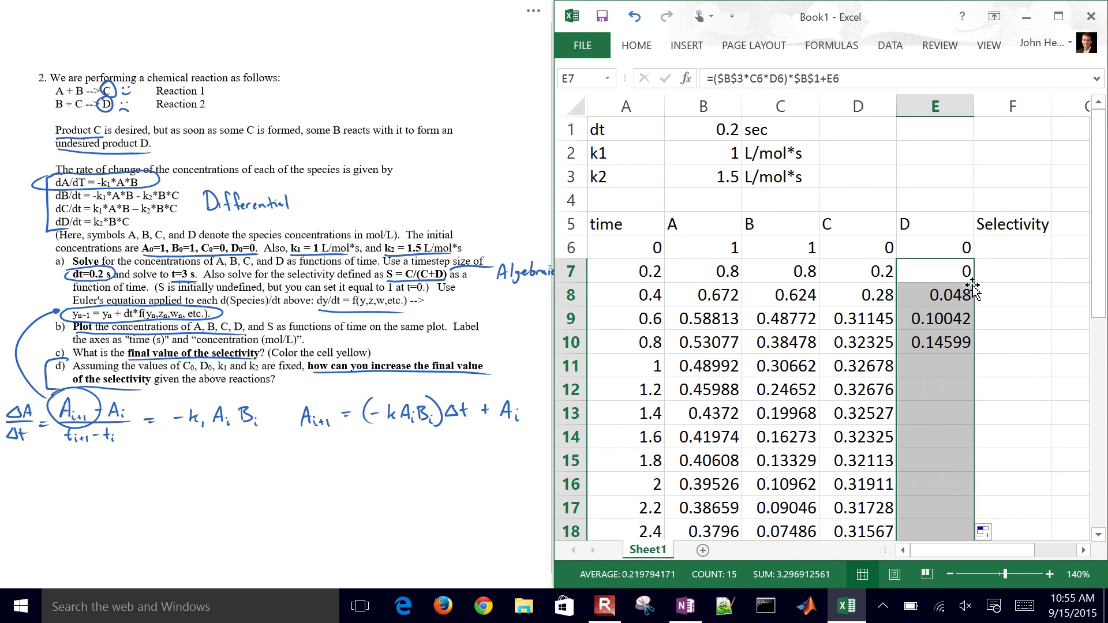
click(944, 313)
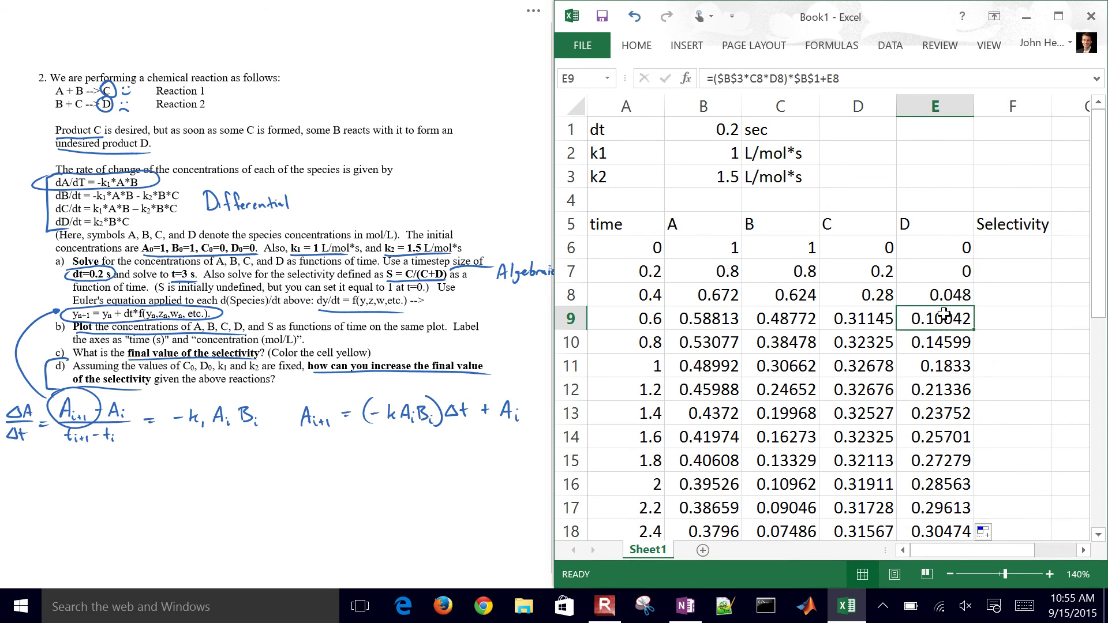
double_click(942, 271)
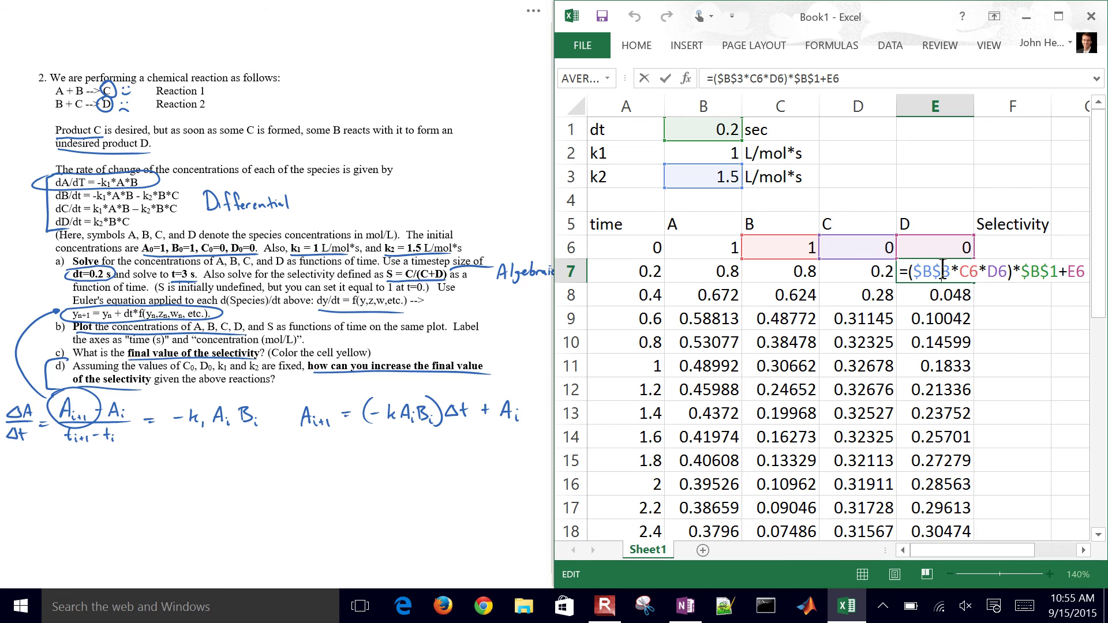
key(Return)
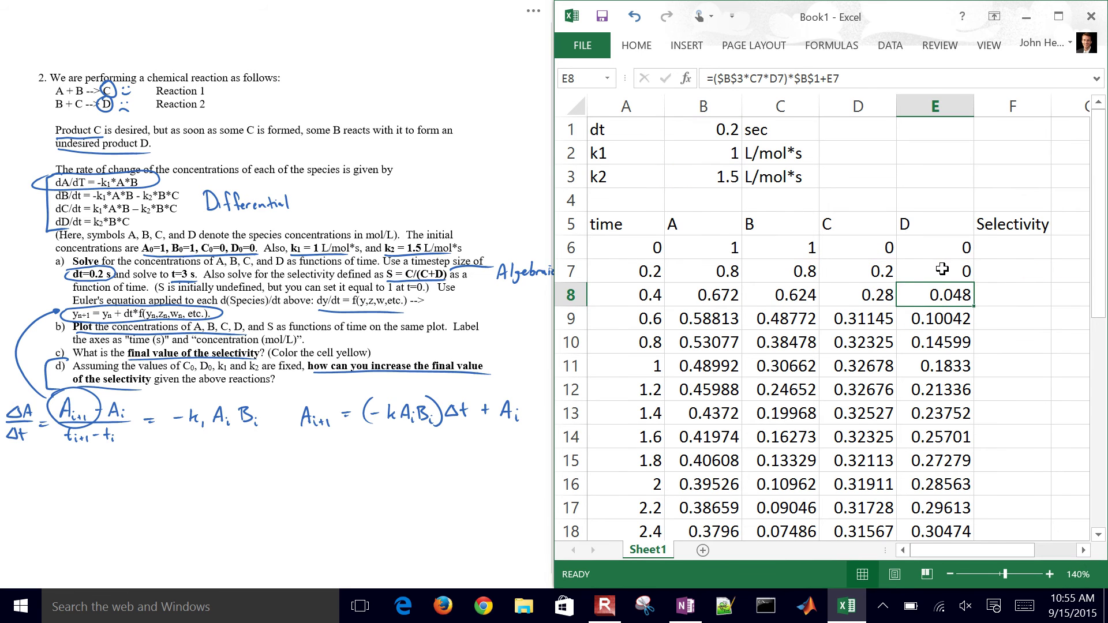
key(Right)
key(Up)
key(Up)
- Enter the selectivity formula =D6/(D6+E6) in F6
text(=)
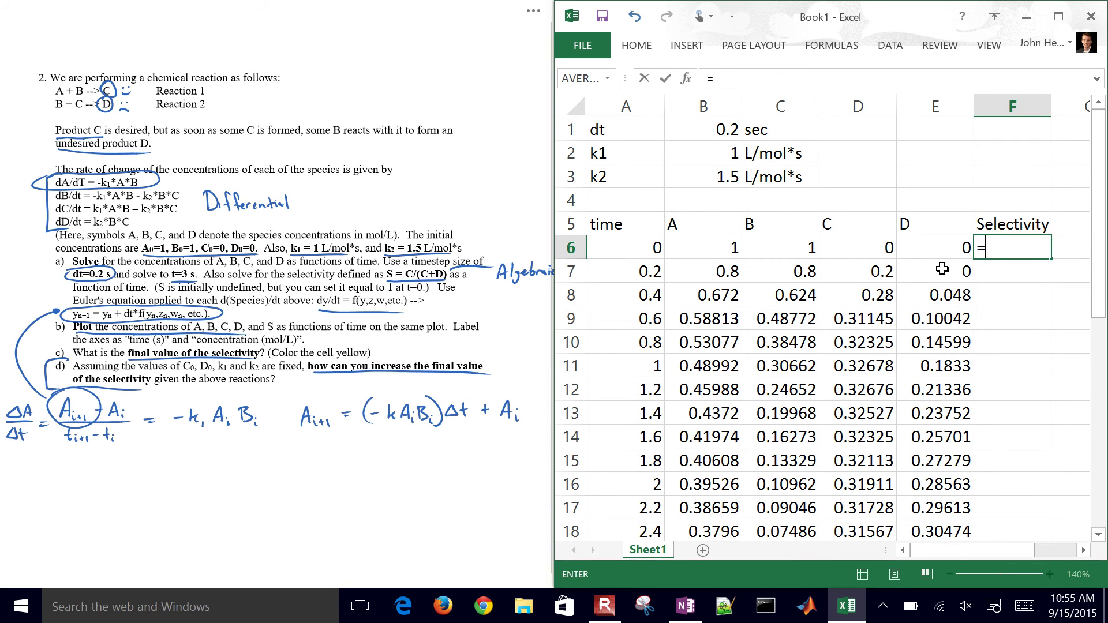
key(Left)
key(Left)
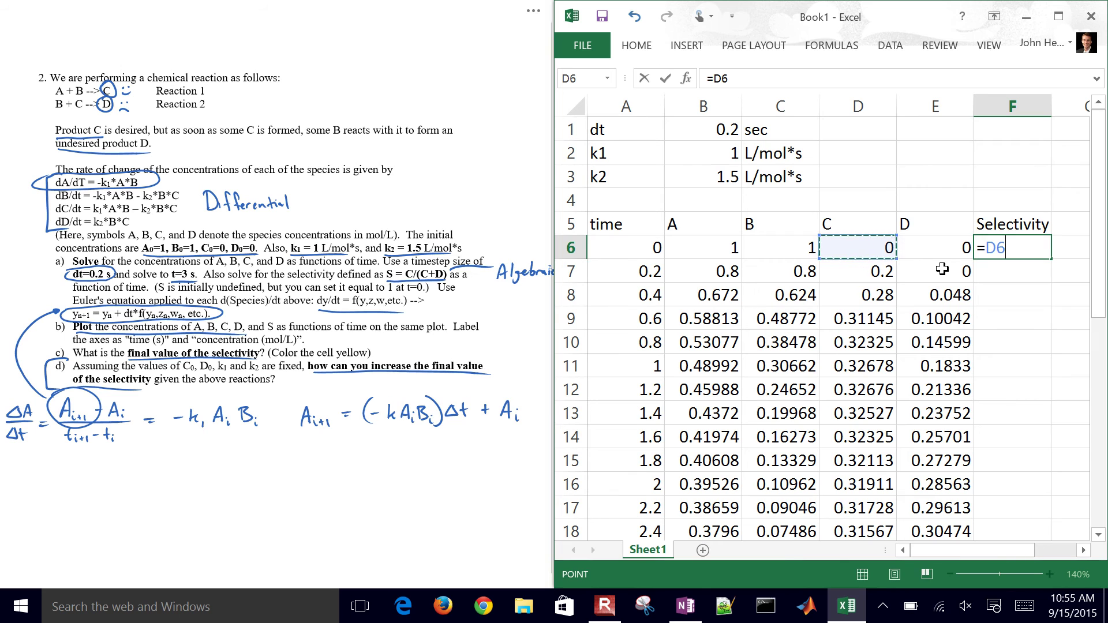
text(/()
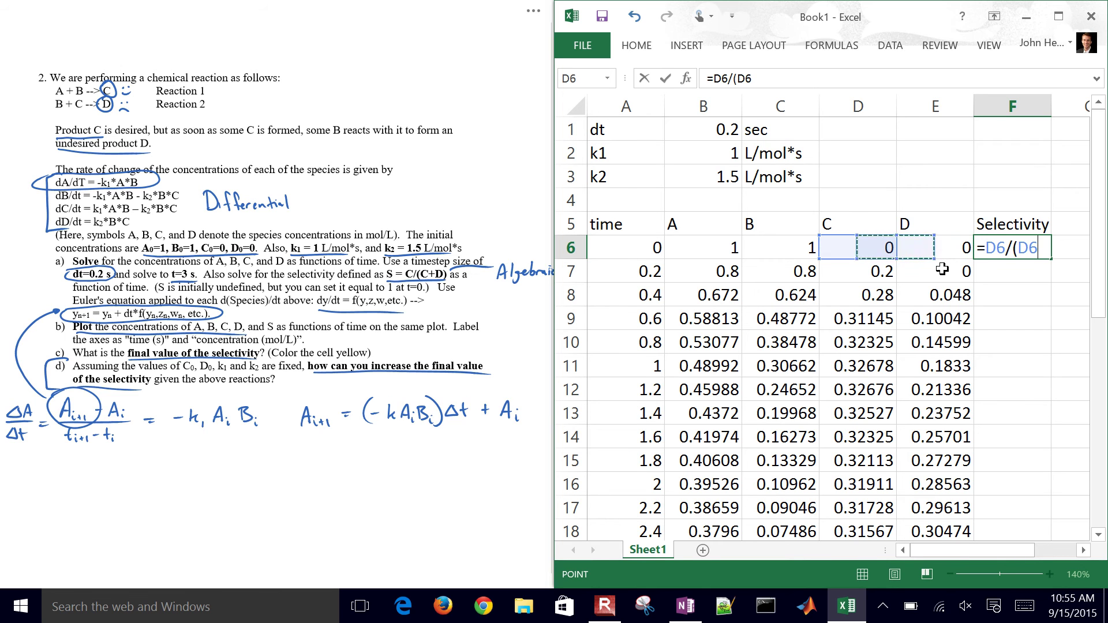
text(+)
key(Left)
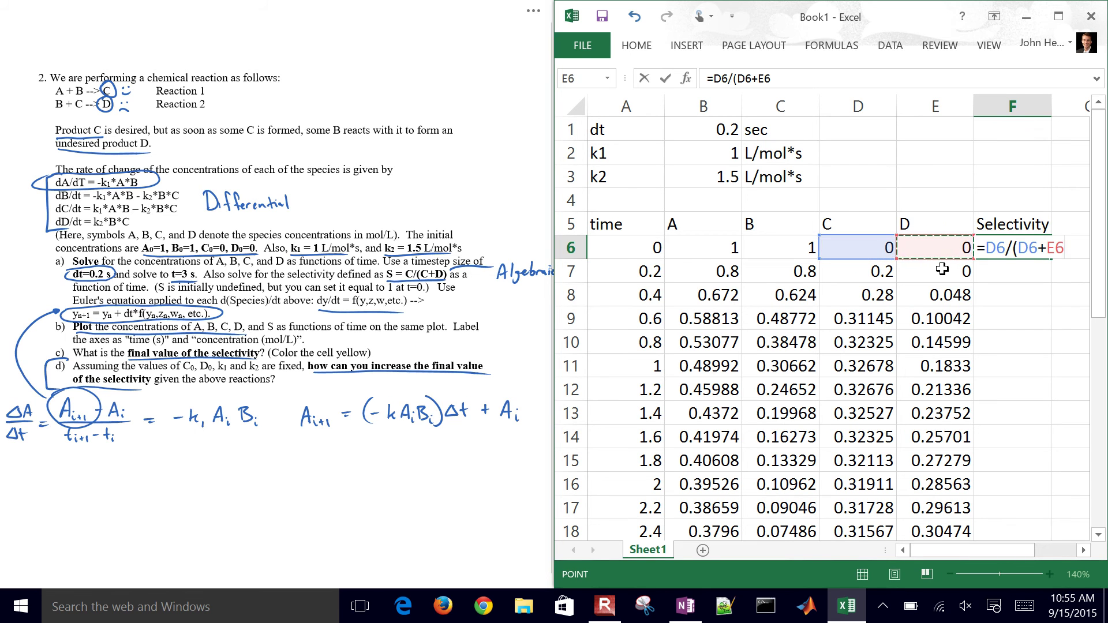
text())
key(Return)
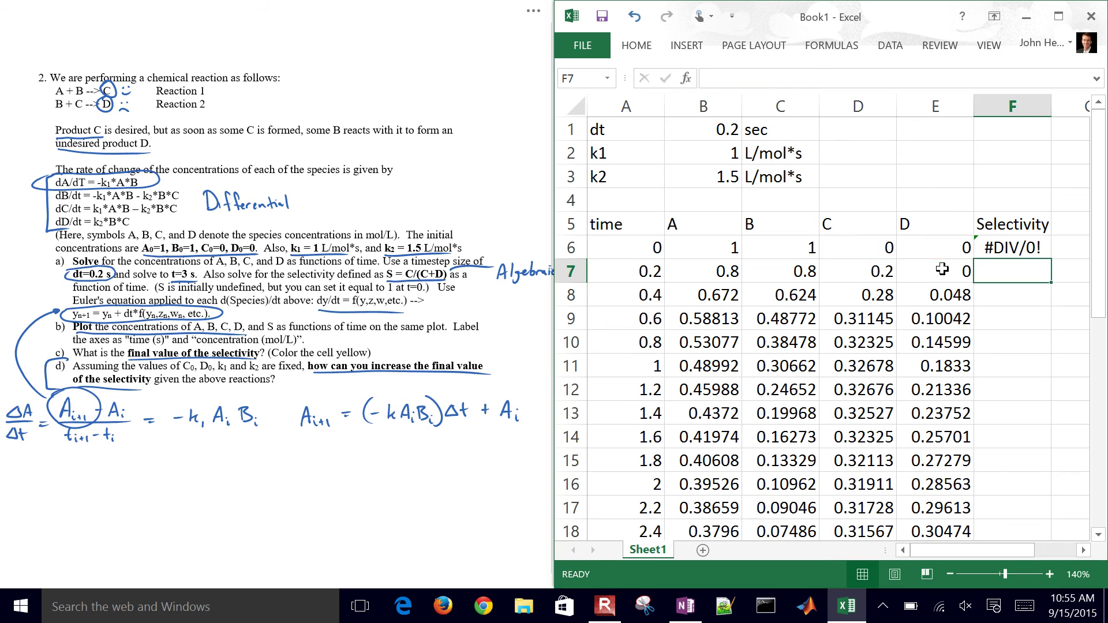
- Copy the selectivity formula down to row 21, with F6 as the starting value of 1
click(1001, 252)
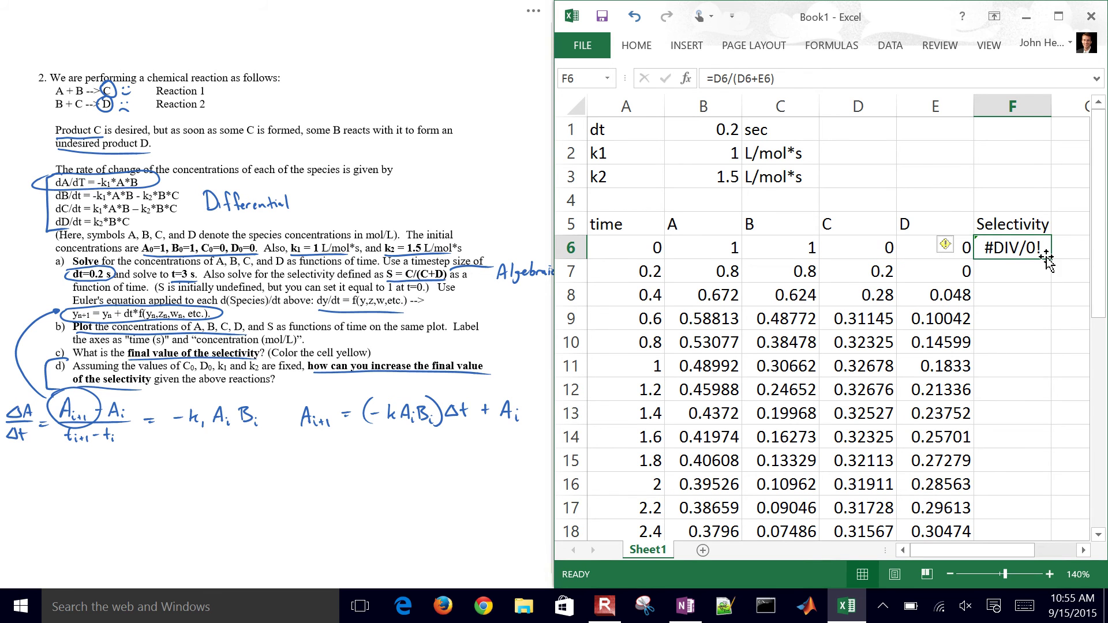
drag(1052, 260, 1052, 261)
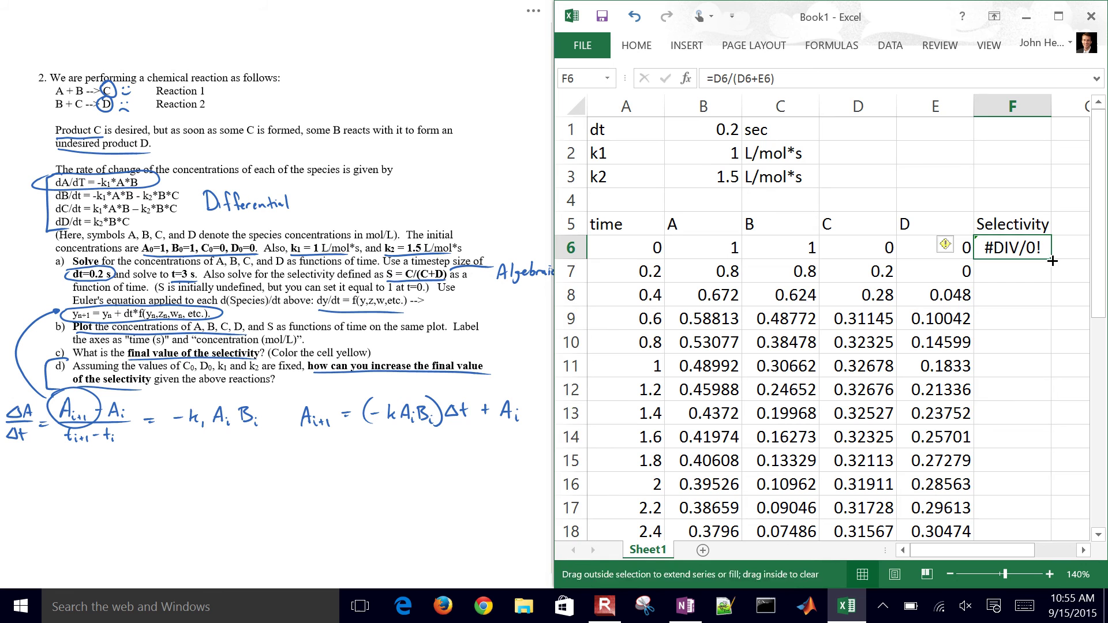
double_click(1053, 261)
double_click(1004, 252)
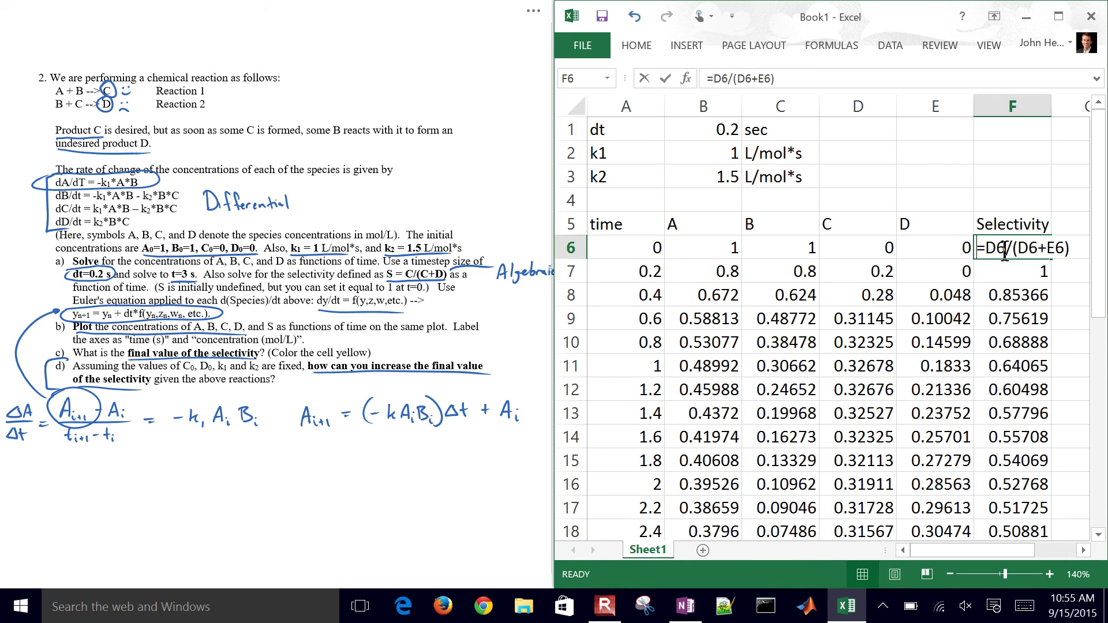
key(Escape)
- Check the F7 and A7 formulas, then select the Selectivity column F5:F21
key(Down)
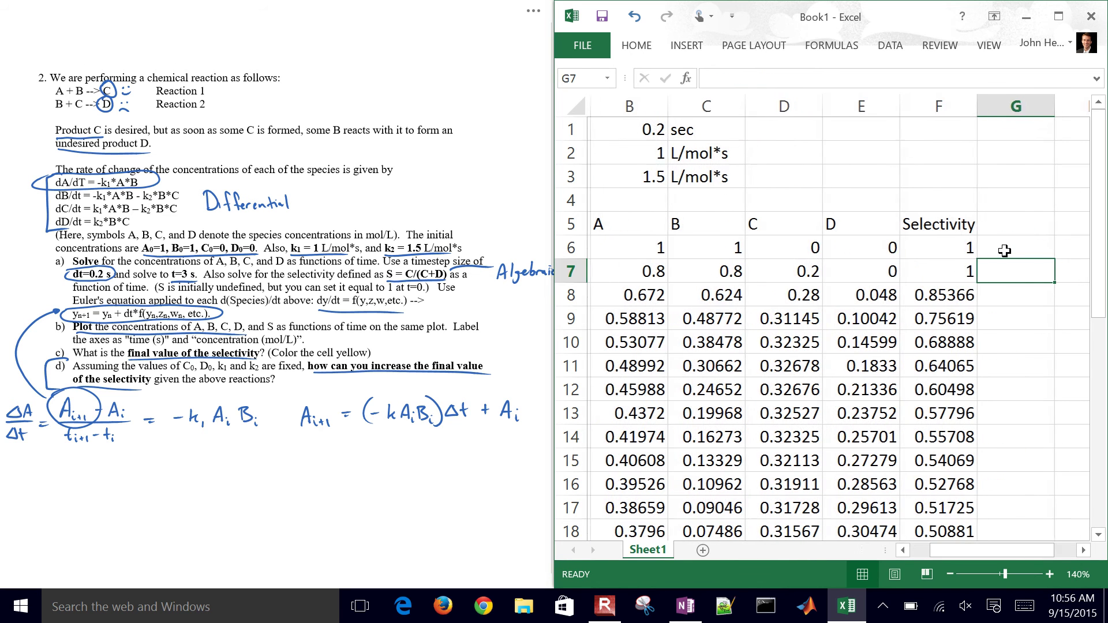
key(Left)
key(Left)
key(Left)
key(Left)
key(Left)
key(Right)
key(Right)
key(Right)
key(Right)
key(Right)
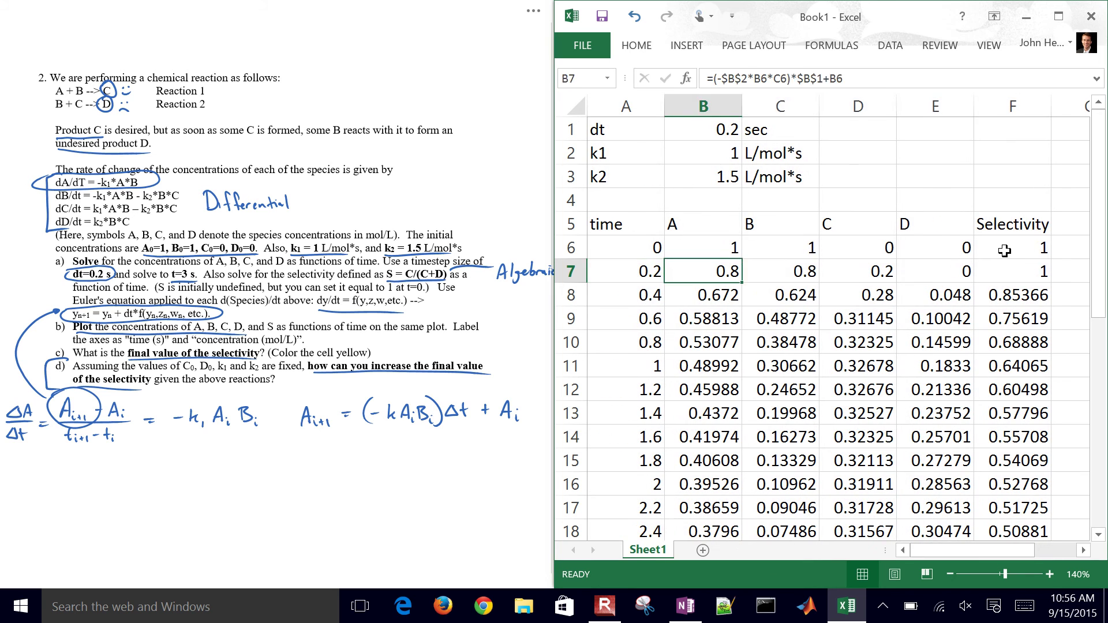
key(Up)
key(Up)
key(Up)
key(Down)
key(ctrl+shift+Down)
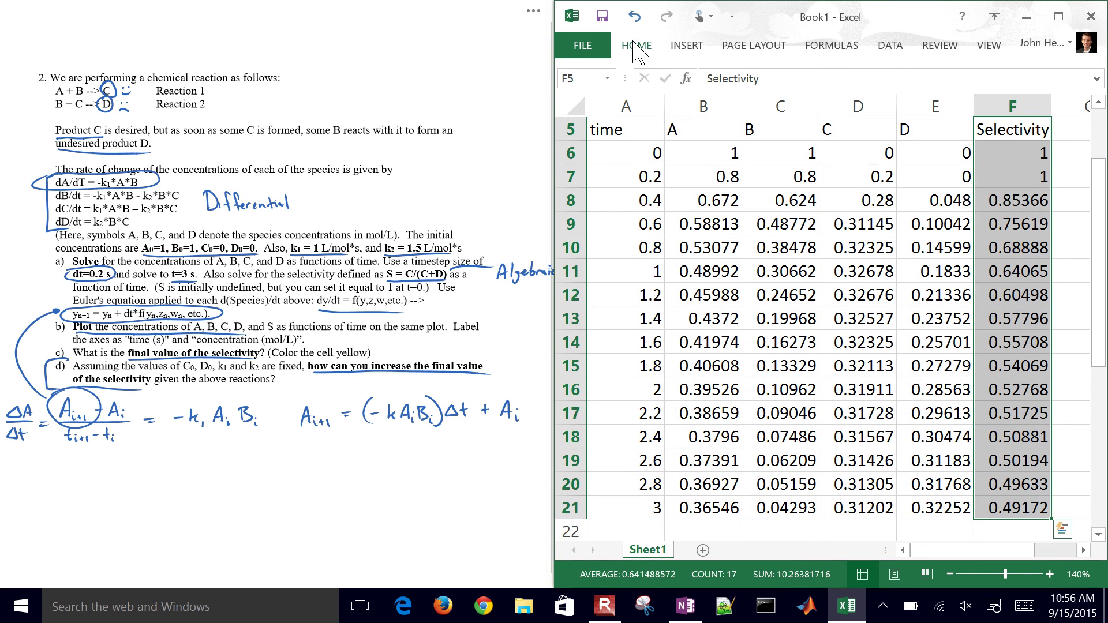
- Give the selected Selectivity cells F5:F21 a yellow fill and check it down to row 21
click(637, 46)
click(659, 108)
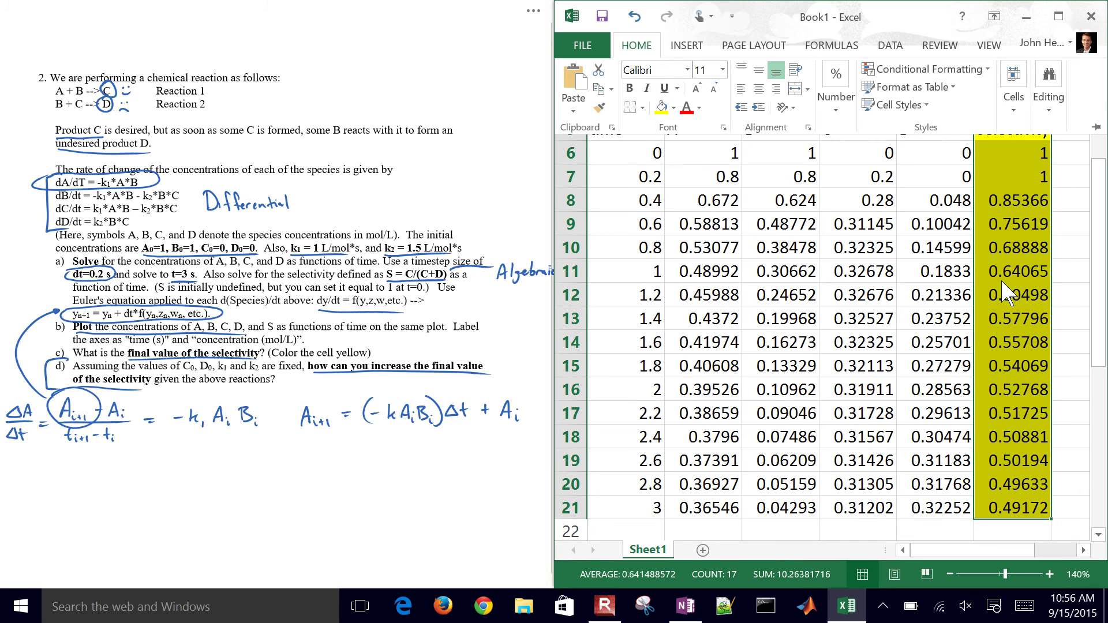
key(Up)
key(Up)
key(Up)
key(Up)
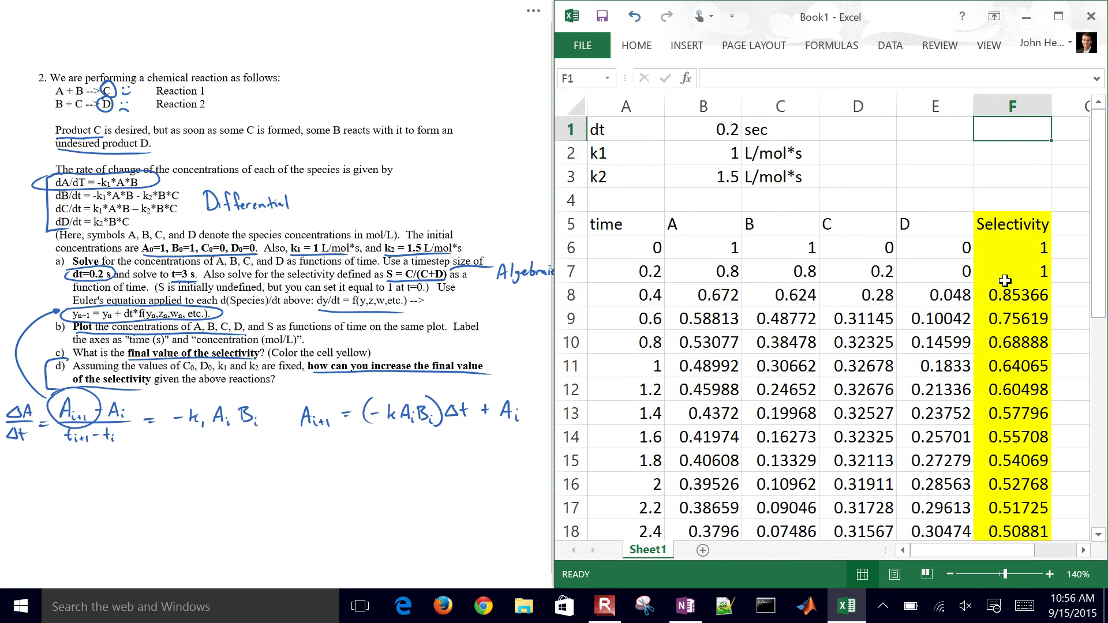
key(Down)
key(Down)
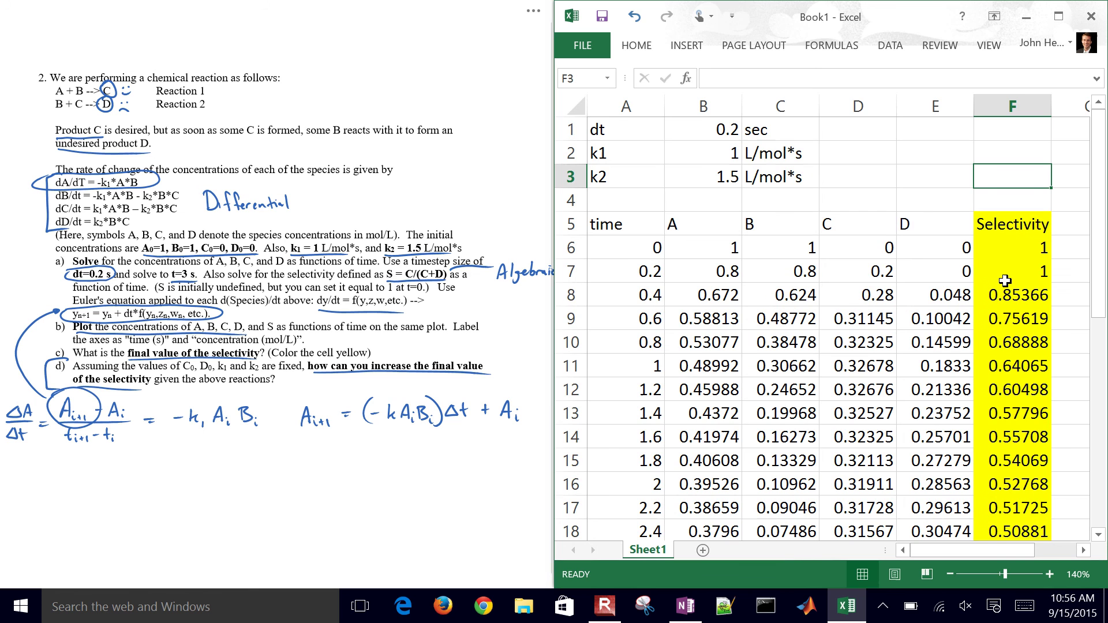
scroll(1005, 281, down, 2)
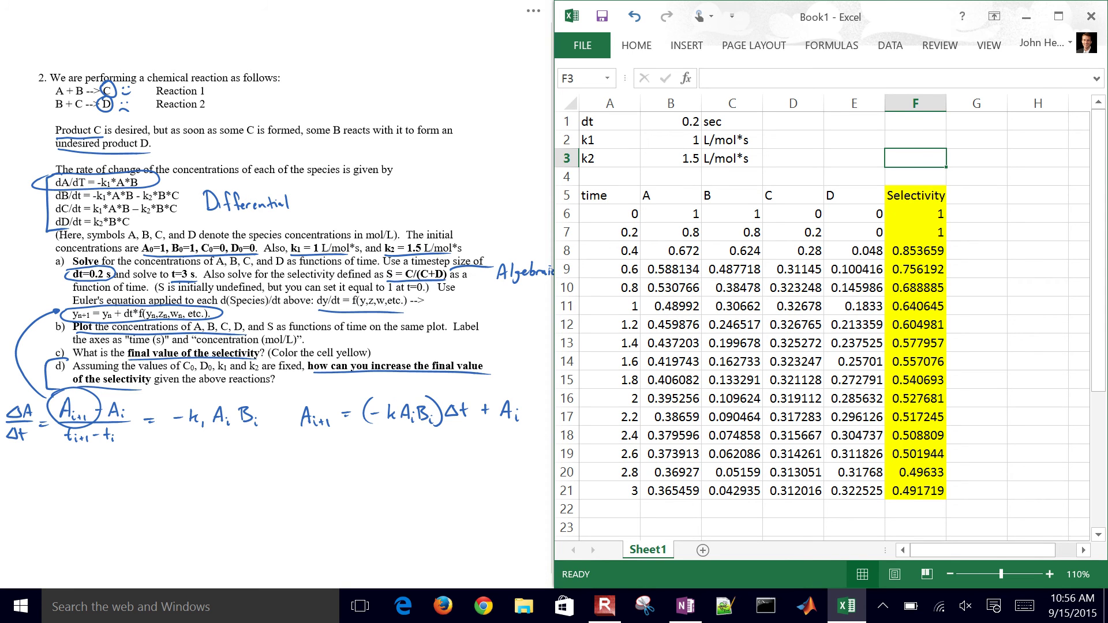
key(Down)
key(Down)
key(Down)
key(Down)
key(Left)
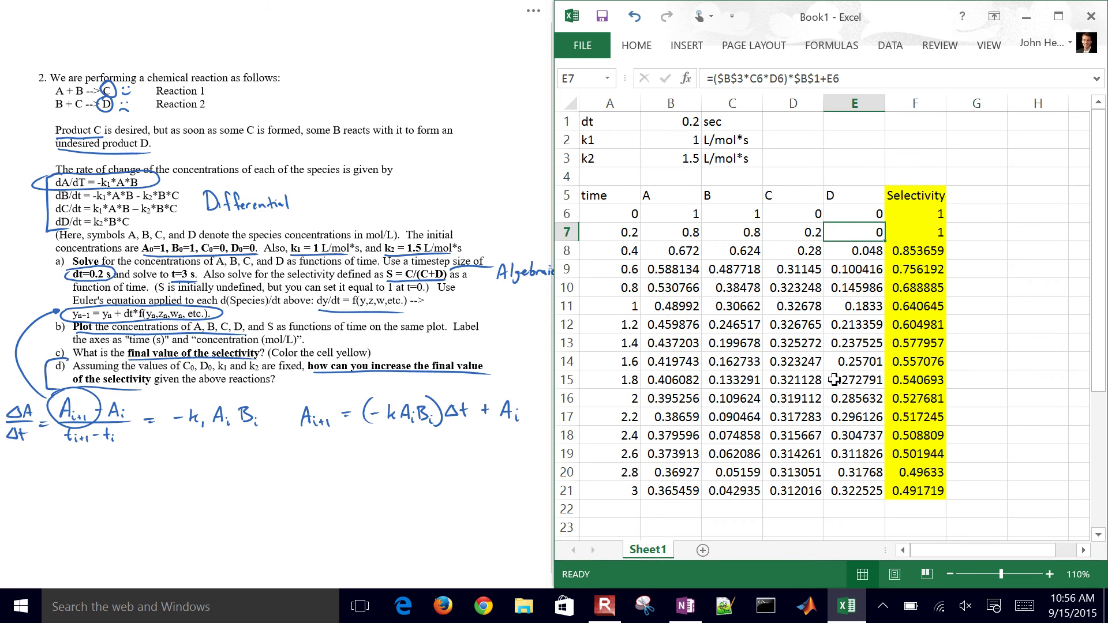
click(850, 363)
key(ctrl+Down)
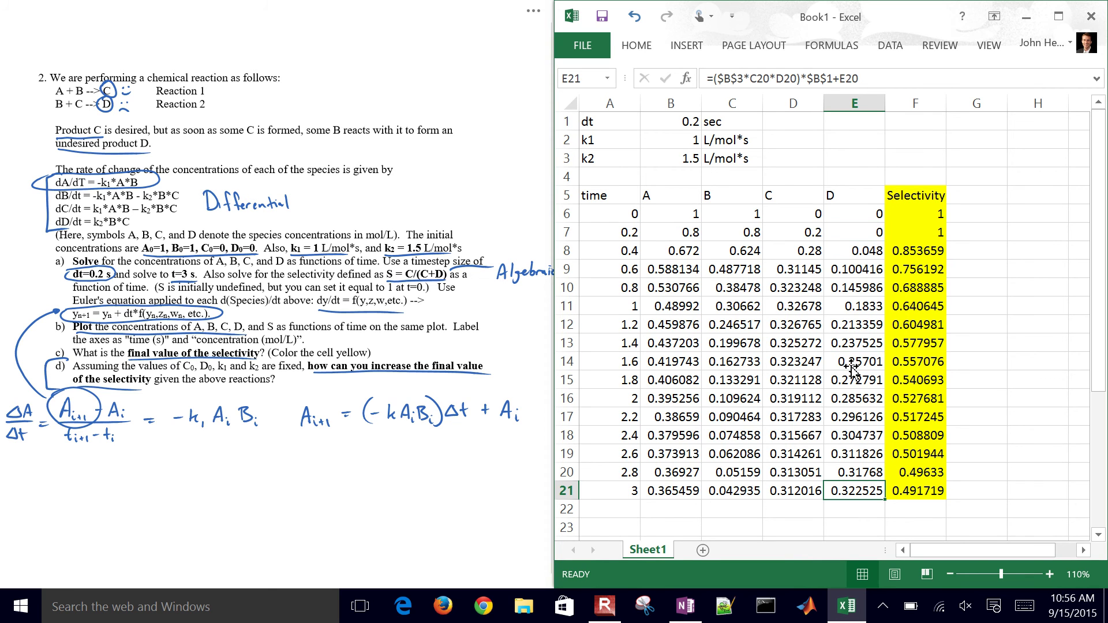
double_click(861, 361)
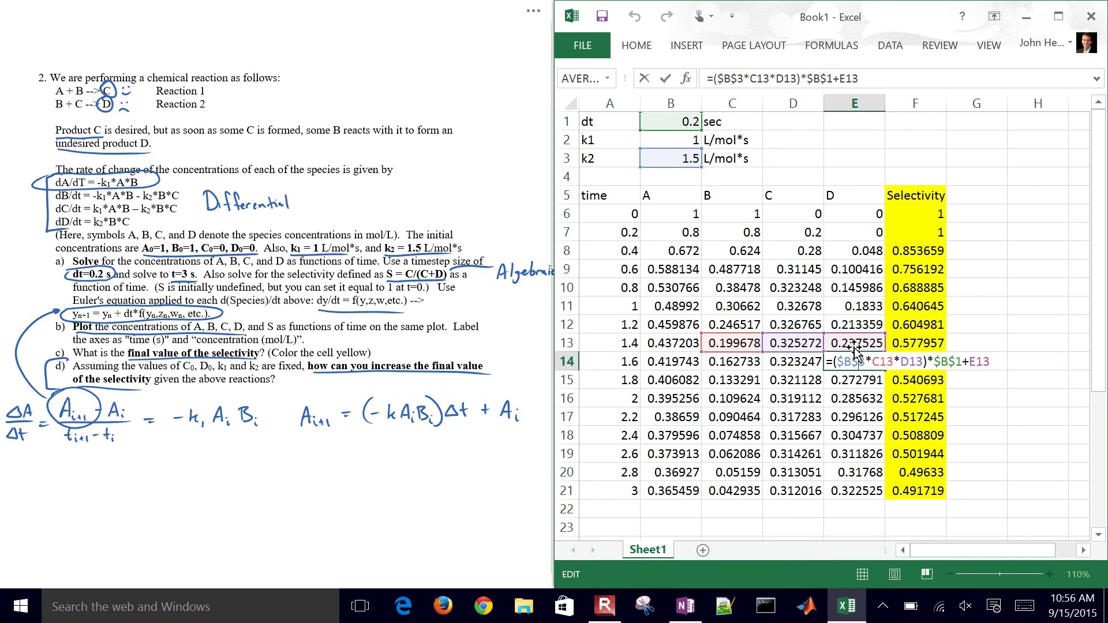
key(Return)
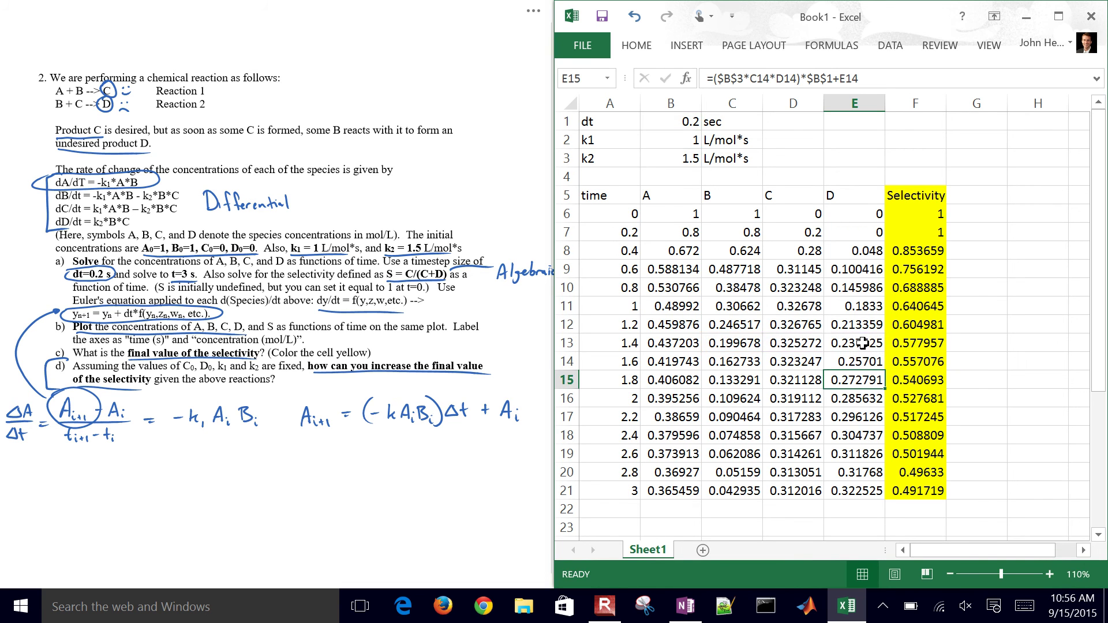
double_click(801, 399)
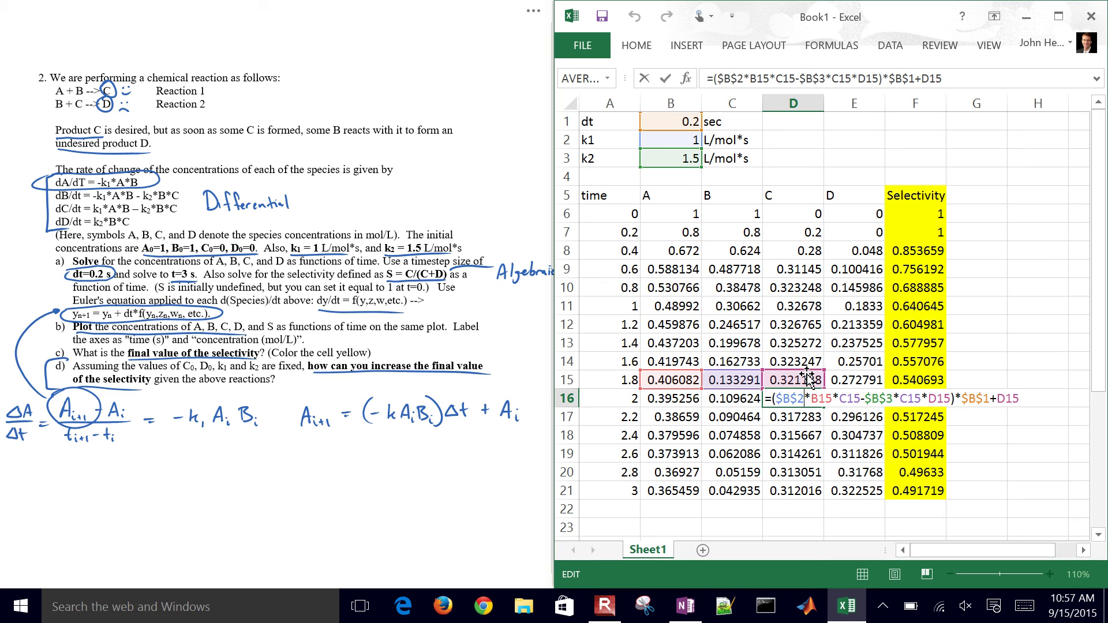
key(Return)
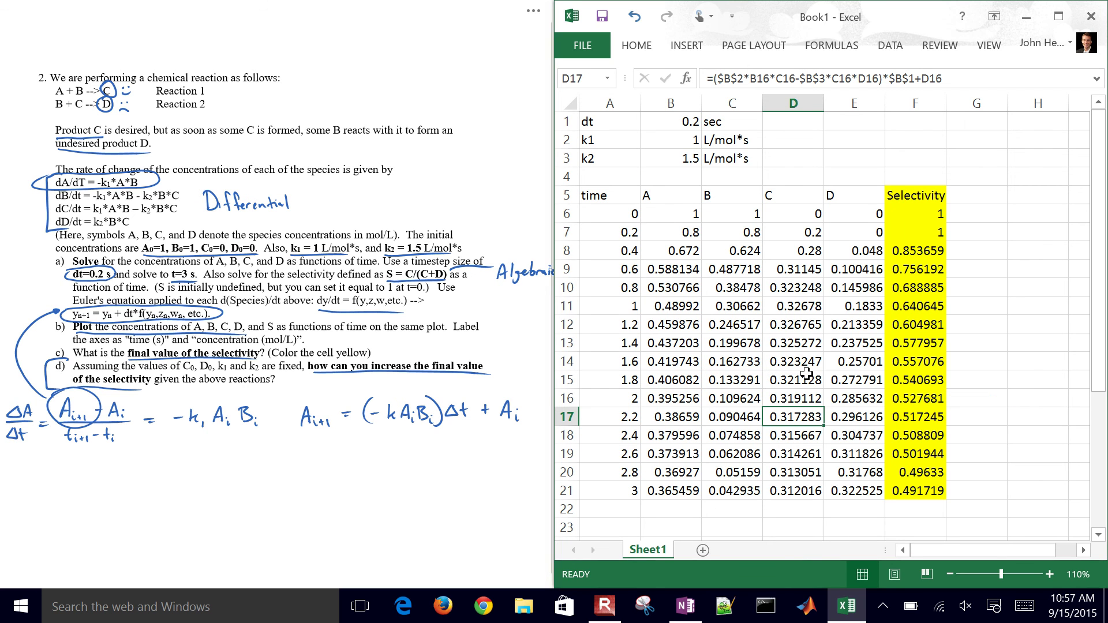
key(Left)
key(Left)
key(Left)
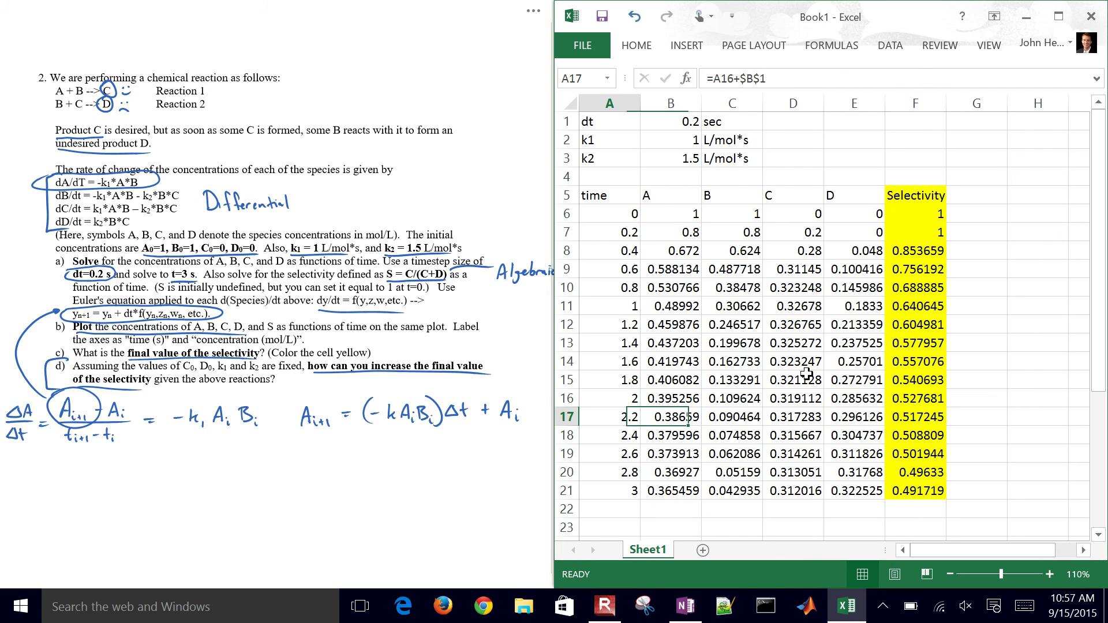
key(Up)
key(Up)
key(Up)
key(Up)
key(Up)
key(Up)
key(Up)
key(Up)
key(Up)
key(Up)
key(Up)
key(Up)
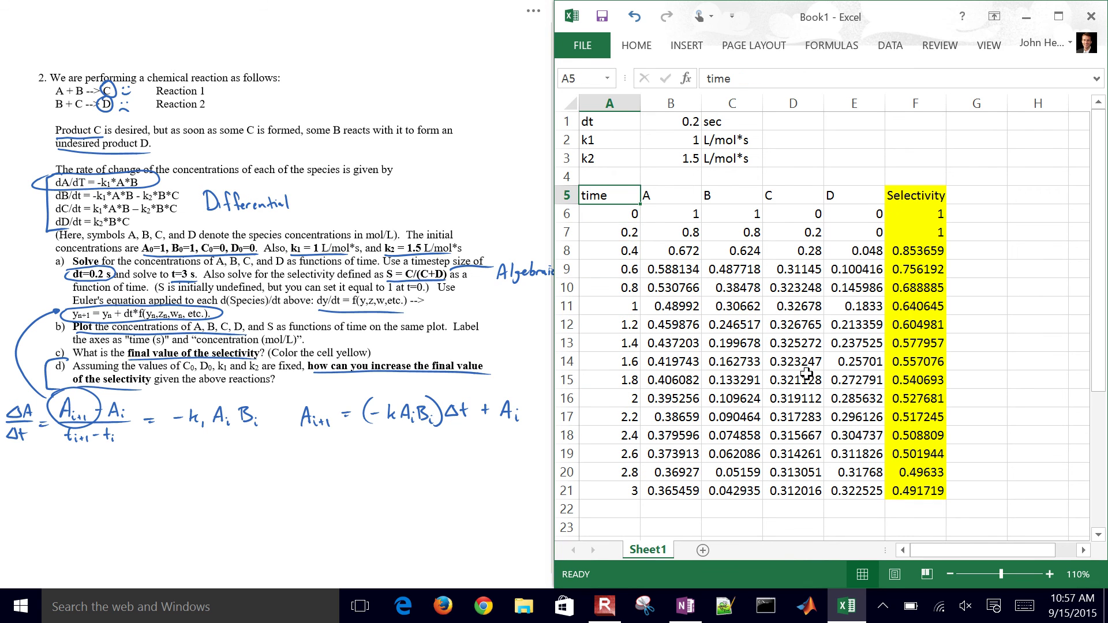
- Select the time and A–D concentration columns A5:E21, leaving out Selectivity
key(shift+Right)
key(shift+Right)
key(shift+Right)
key(shift+Right)
key(ctrl+shift+Down)
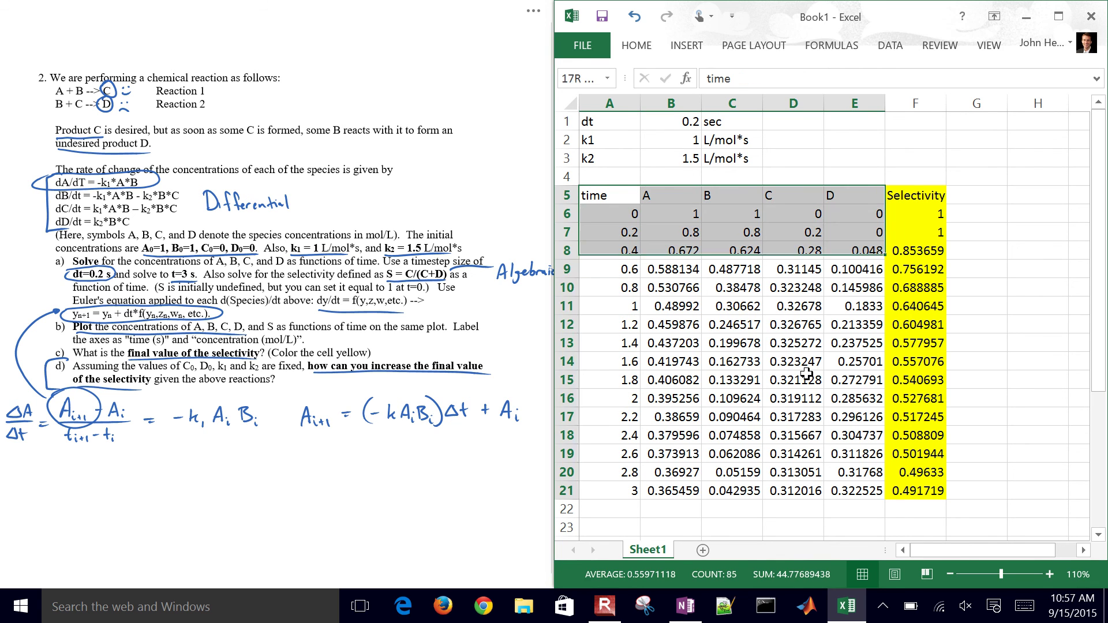
key(Left)
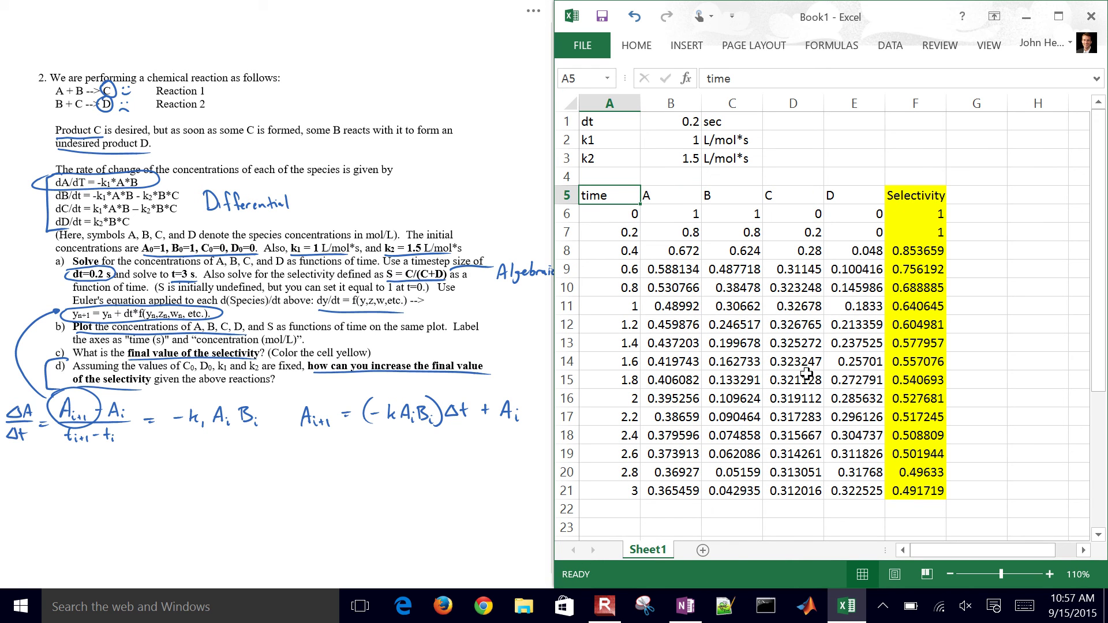
key(ctrl+shift+Right)
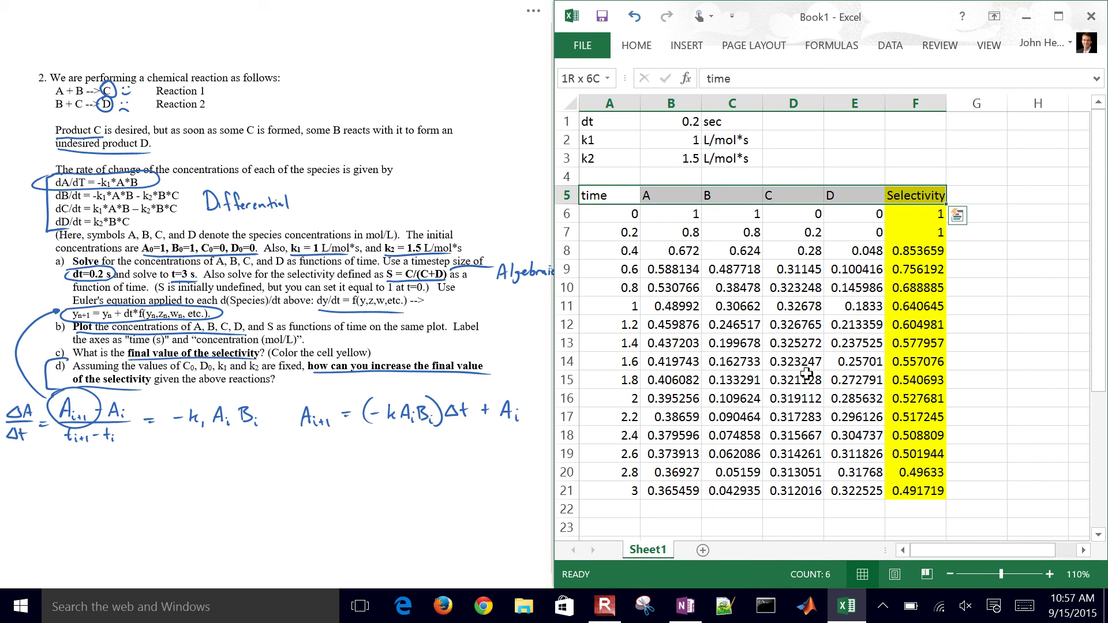
key(shift+Left)
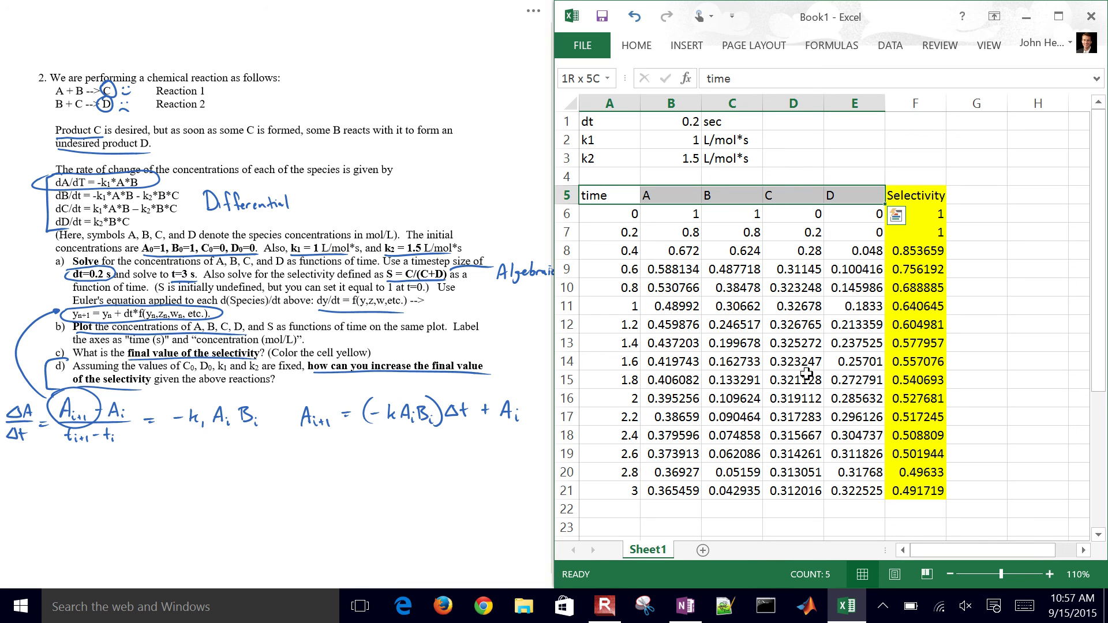
key(ctrl+shift+Down)
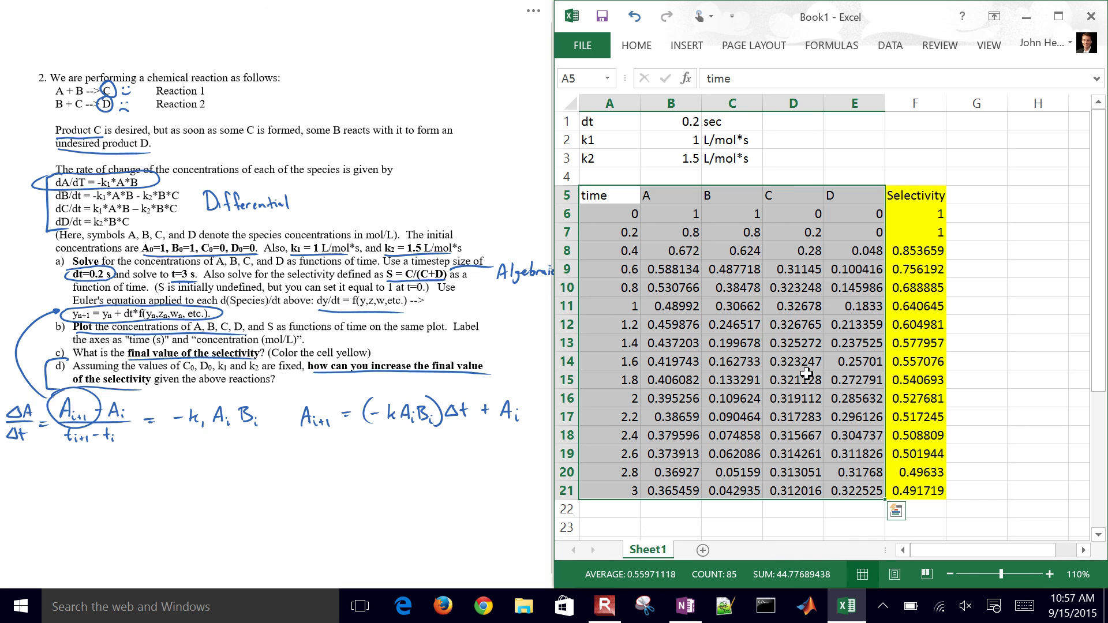
- Insert a scatter chart; Excel crashes and the crash report is dismissed
click(688, 46)
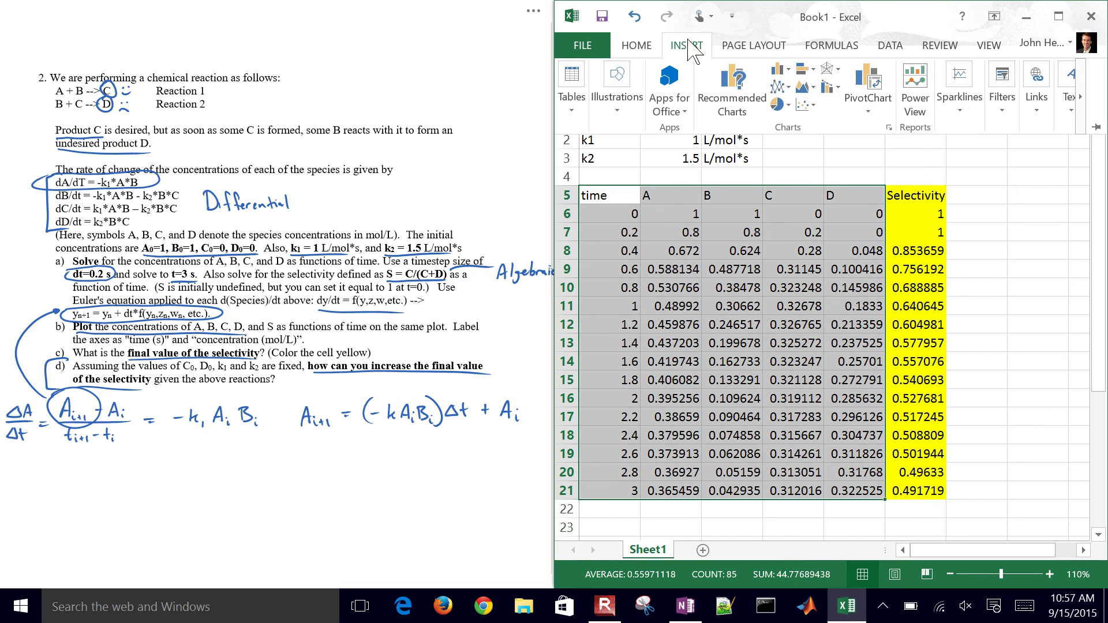
click(810, 105)
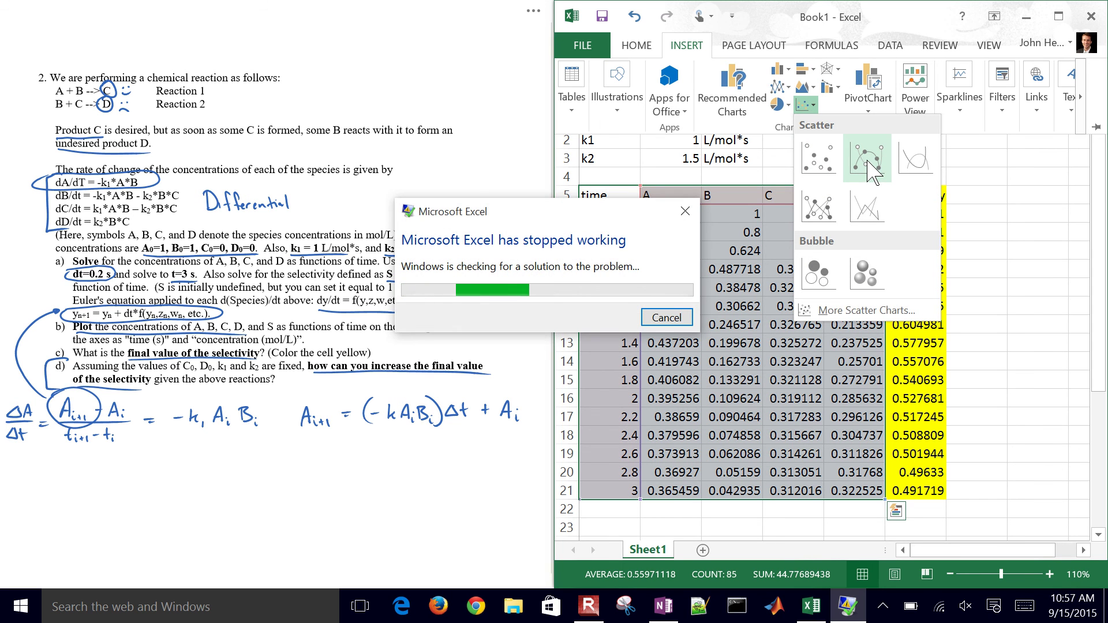
click(666, 317)
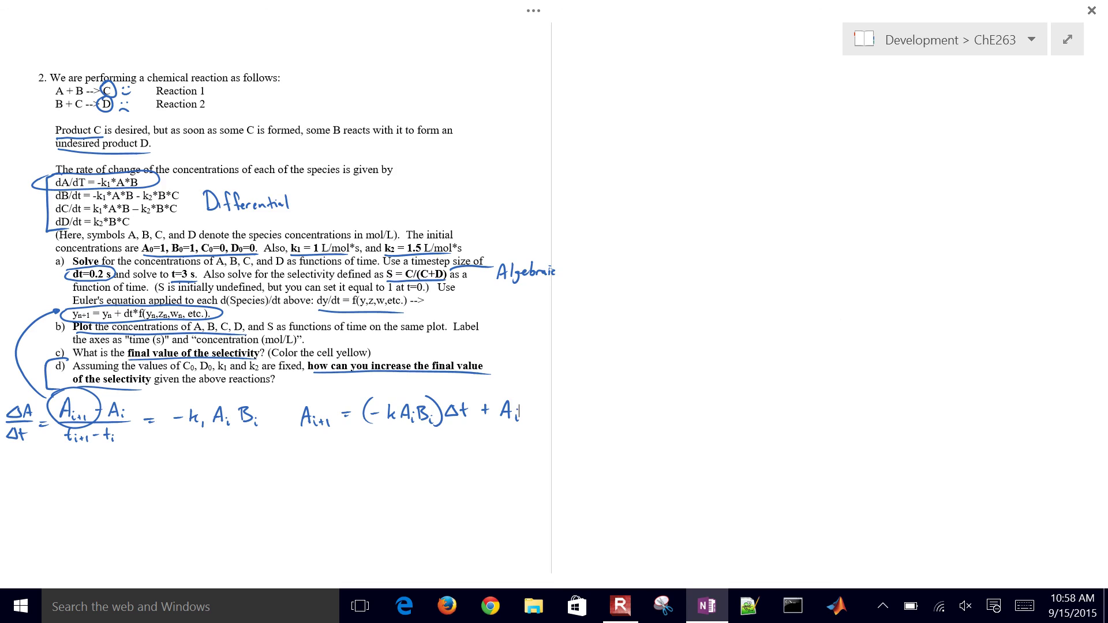
- Draw an ink loop around A0=1, B0=1 on the OneNote problem page
scroll(315, 286, up, 5)
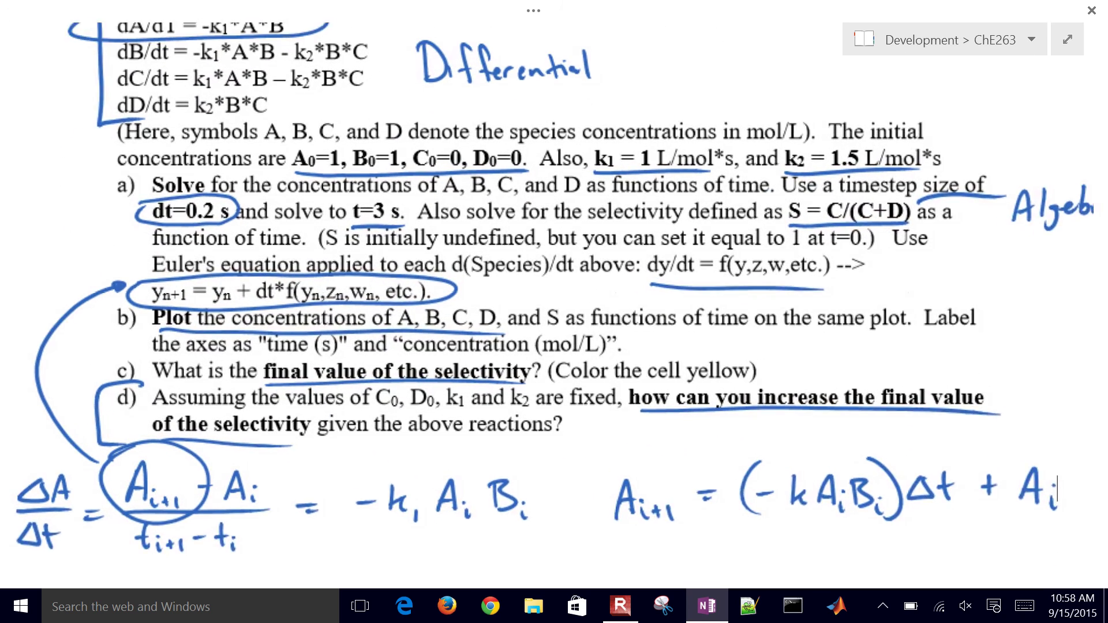
scroll(548, 484, up, 2)
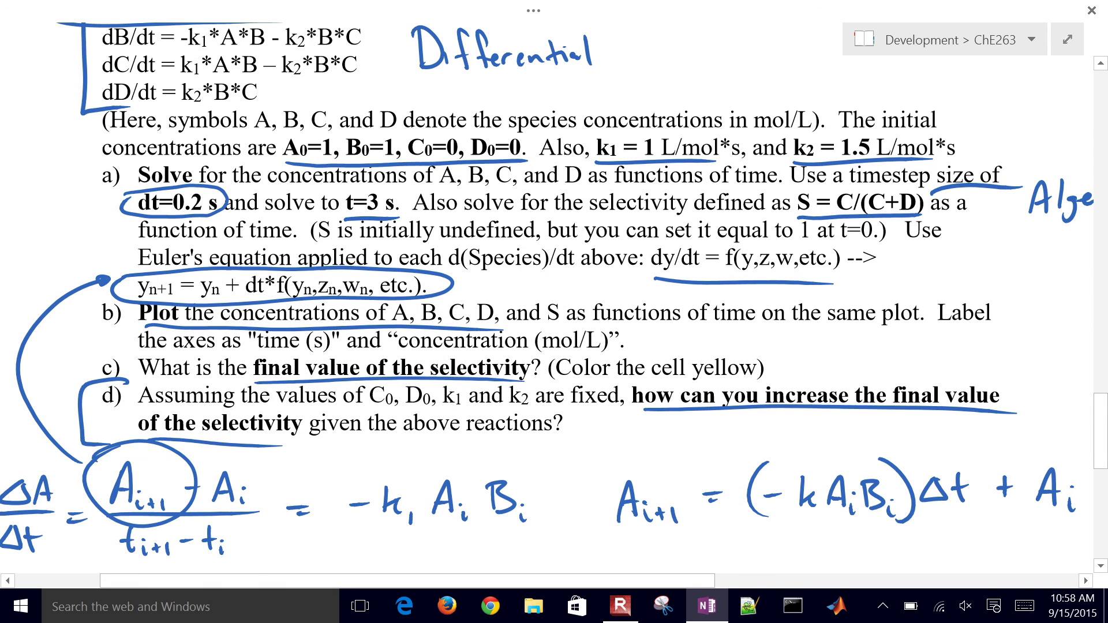
mouse_move(281, 133)
mouse_down()
mouse_move(346, 131)
mouse_move(407, 150)
mouse_move(276, 163)
mouse_move(283, 136)
mouse_up()
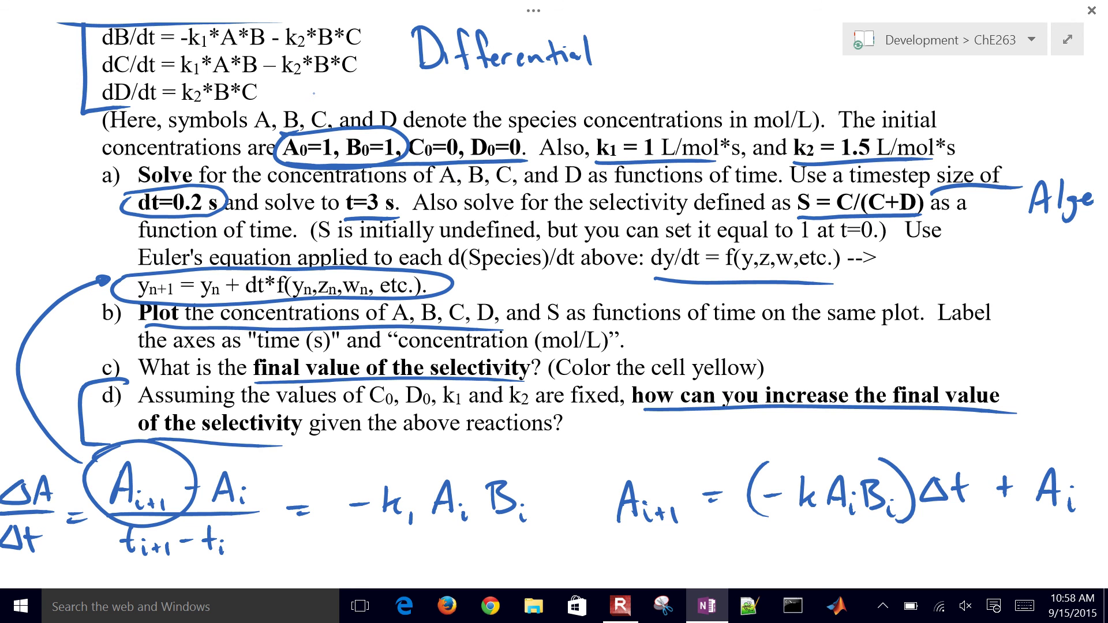
scroll(547, 298, up, 6)
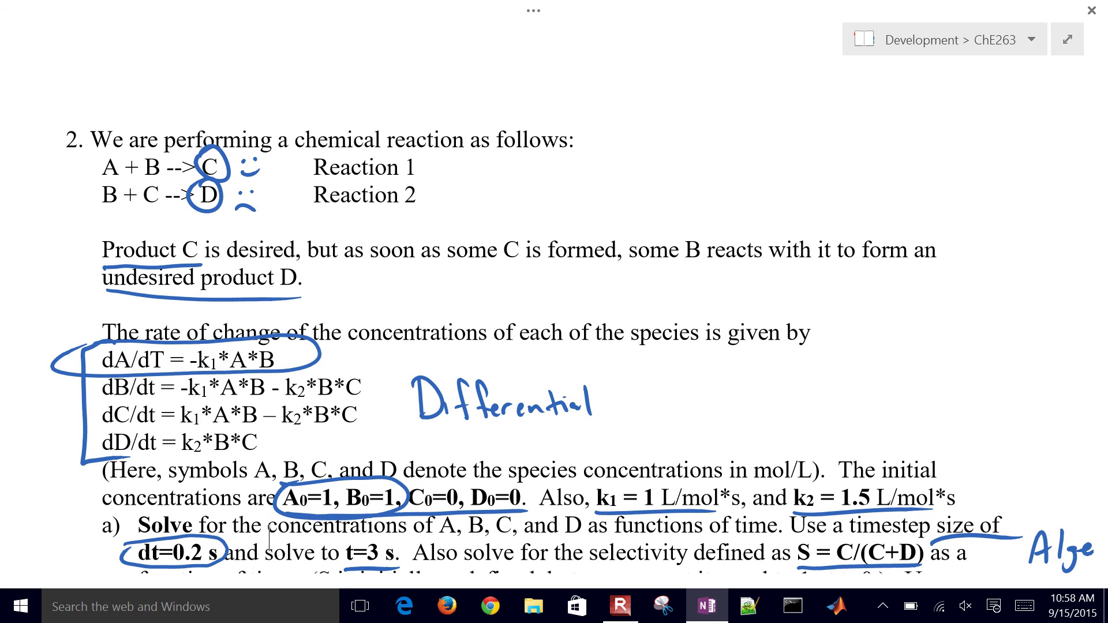
- Bracket the dA–dD equations, ellipse S = C/(C+D), and draw an arrow to dt=0.2 s
scroll(553, 311, down, 3)
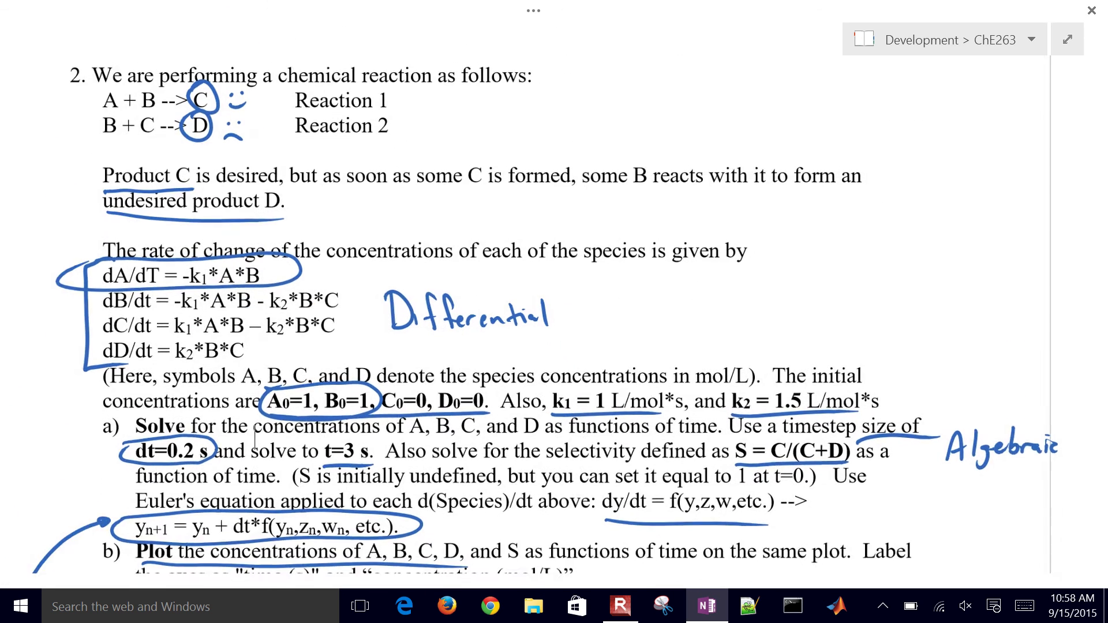
scroll(554, 312, down, 2)
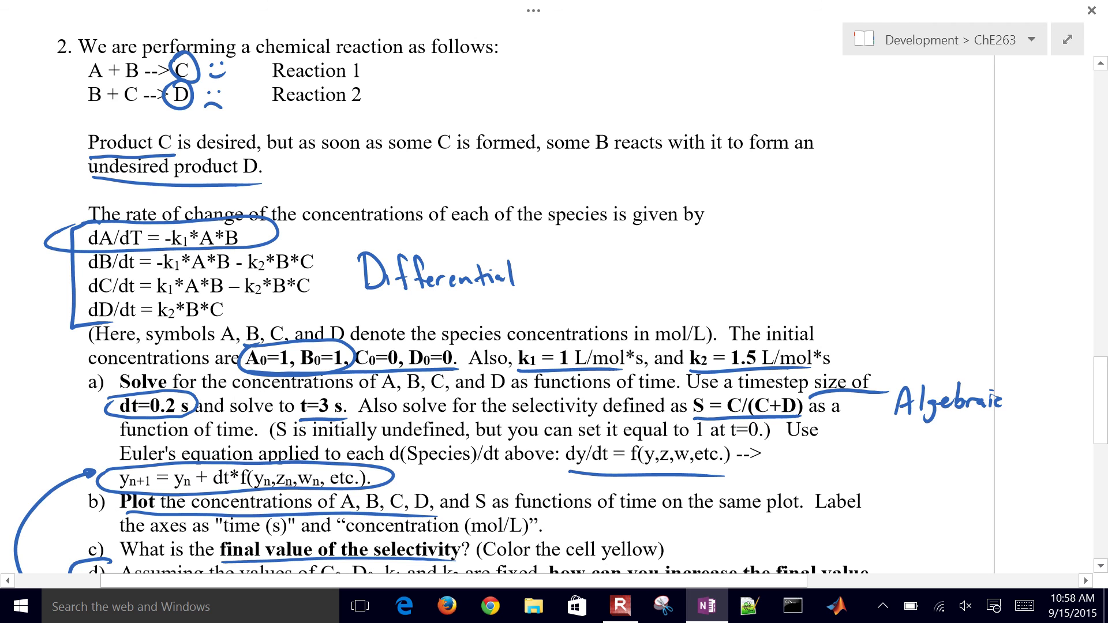
mouse_move(87, 218)
mouse_down()
mouse_move(38, 219)
mouse_move(35, 321)
mouse_move(70, 321)
mouse_up()
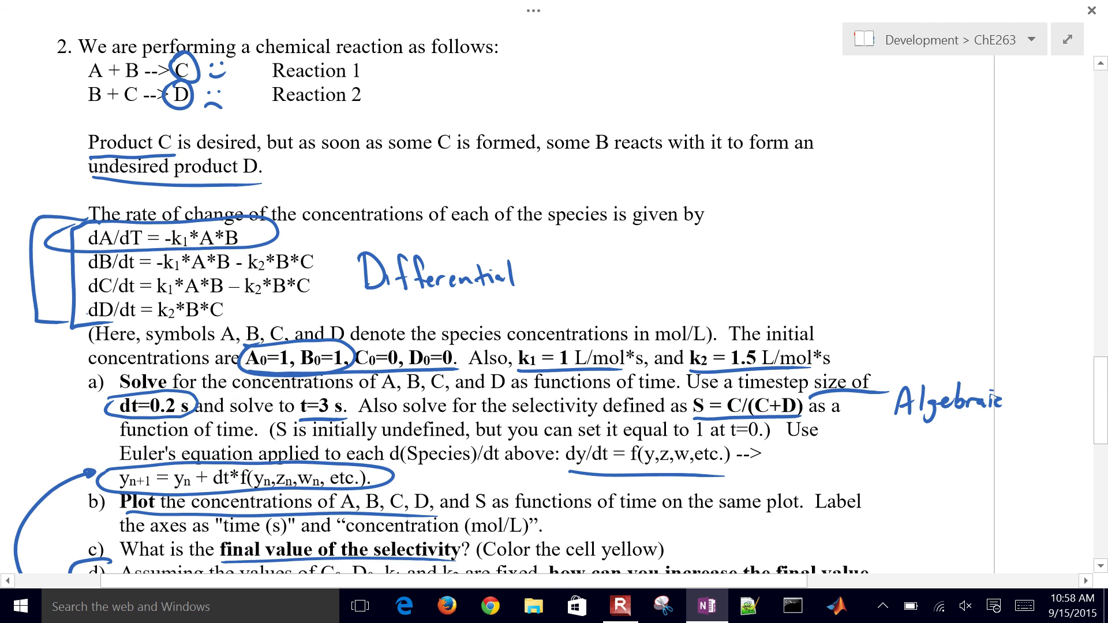
mouse_move(664, 397)
mouse_down()
mouse_move(858, 416)
mouse_move(642, 411)
mouse_move(673, 393)
mouse_up()
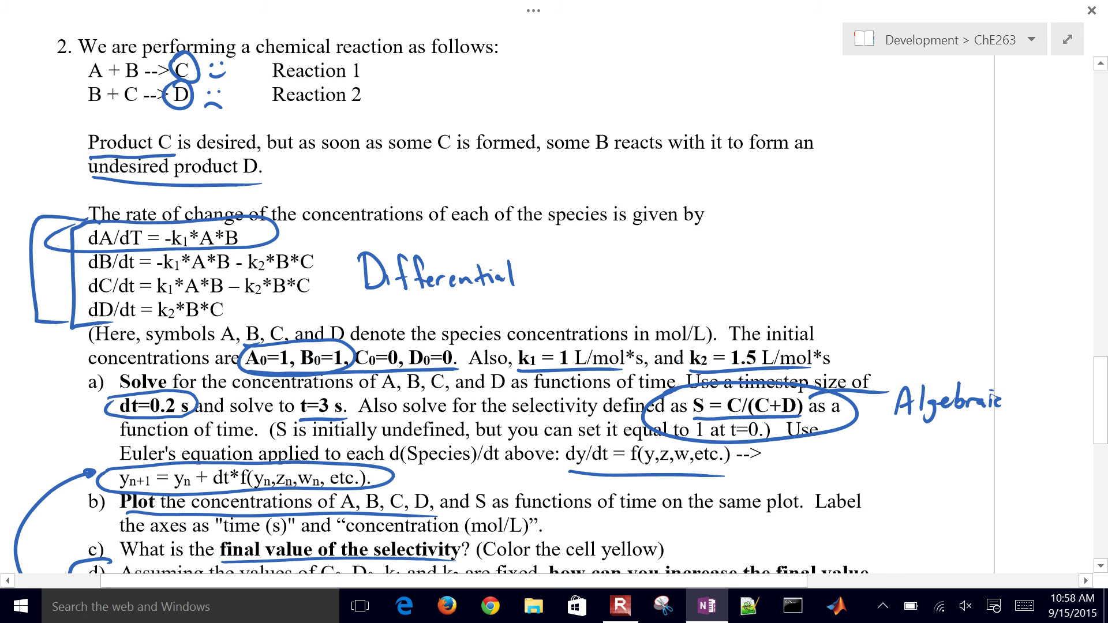
drag(33, 420, 105, 407)
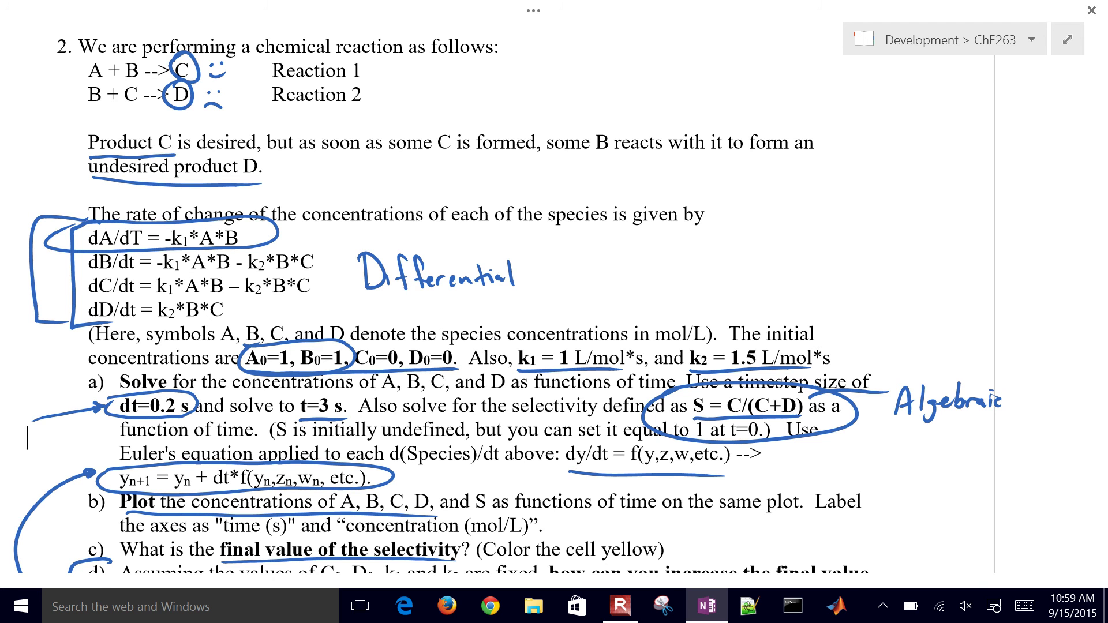
scroll(554, 311, down, 4)
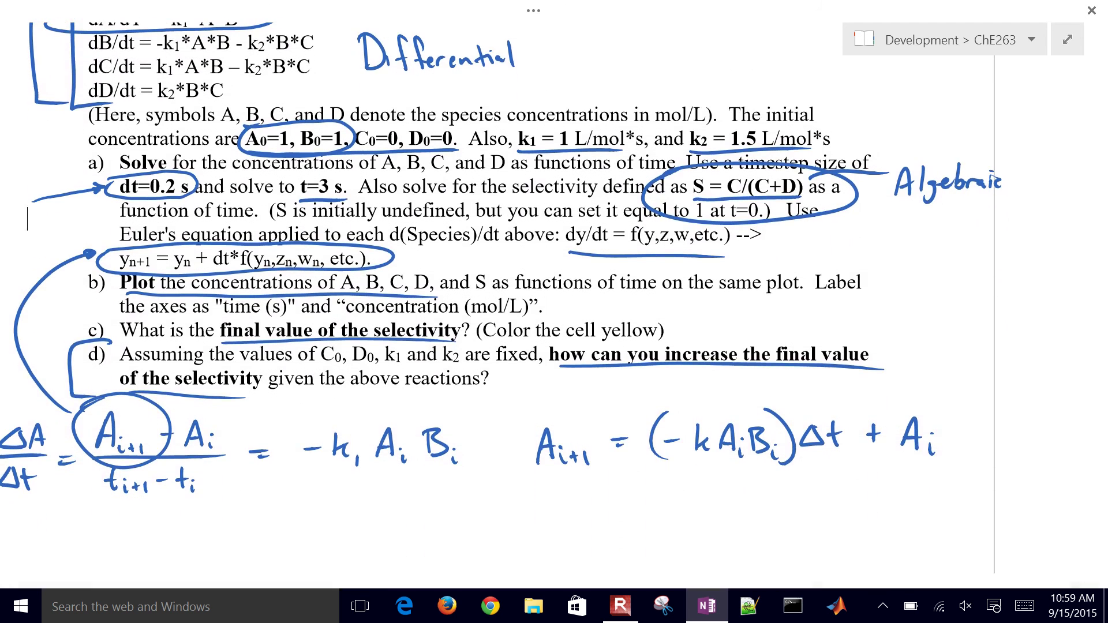